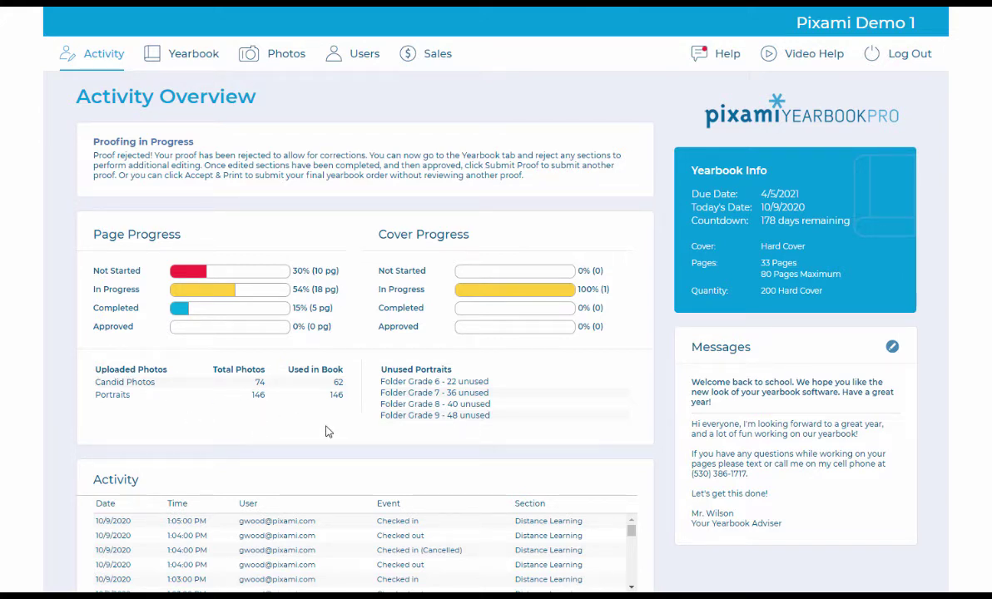
Look through the recent activity log and the adviser message editor on the Activity Overview, leaving the message unsaved.
click(631, 588)
drag(632, 589, 640, 515)
click(891, 347)
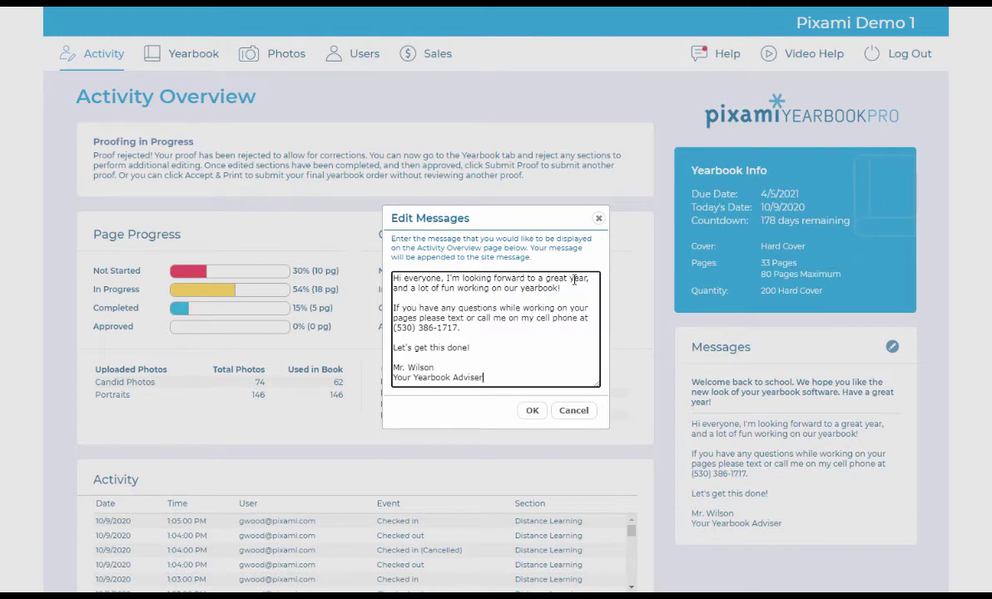
click(574, 411)
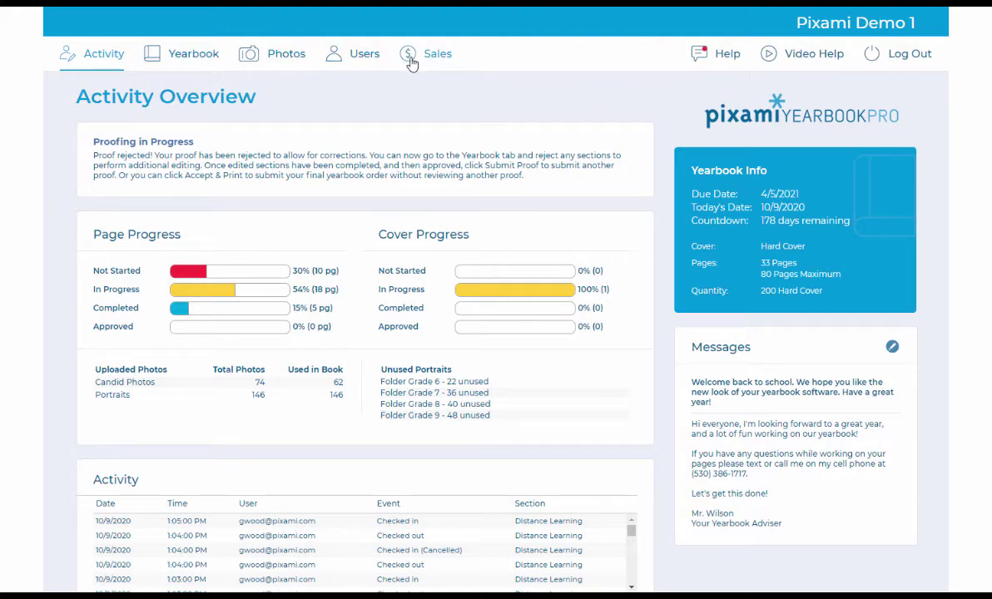
View the Help and Messages notices and the Activity Page help video, closing each one.
click(702, 58)
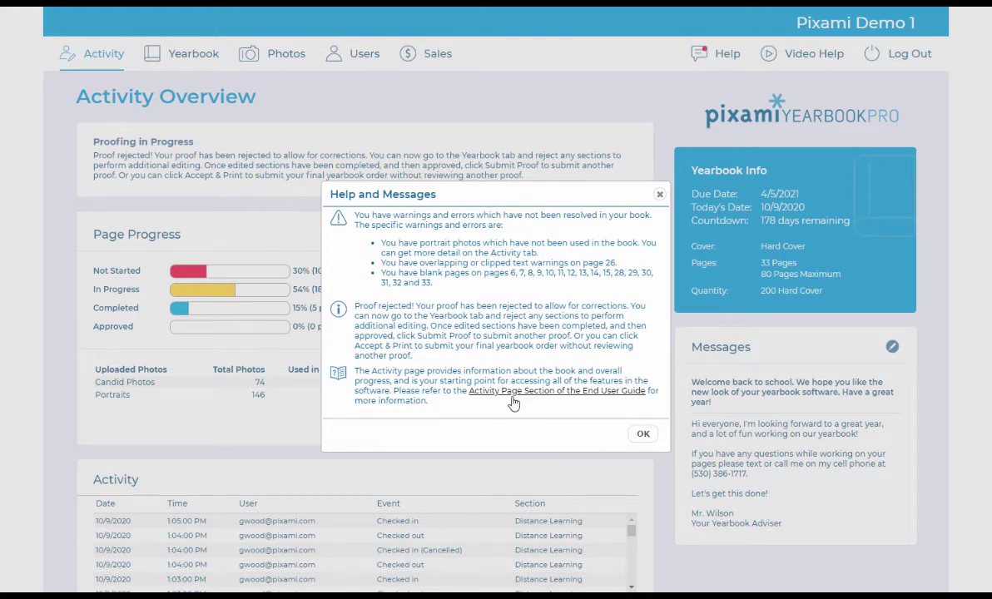
click(645, 435)
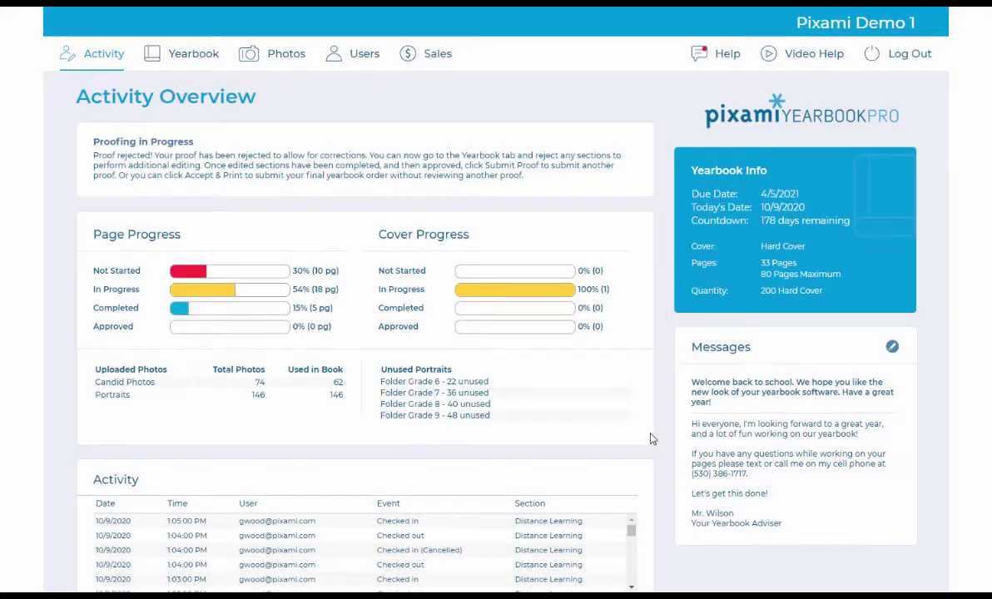
click(830, 68)
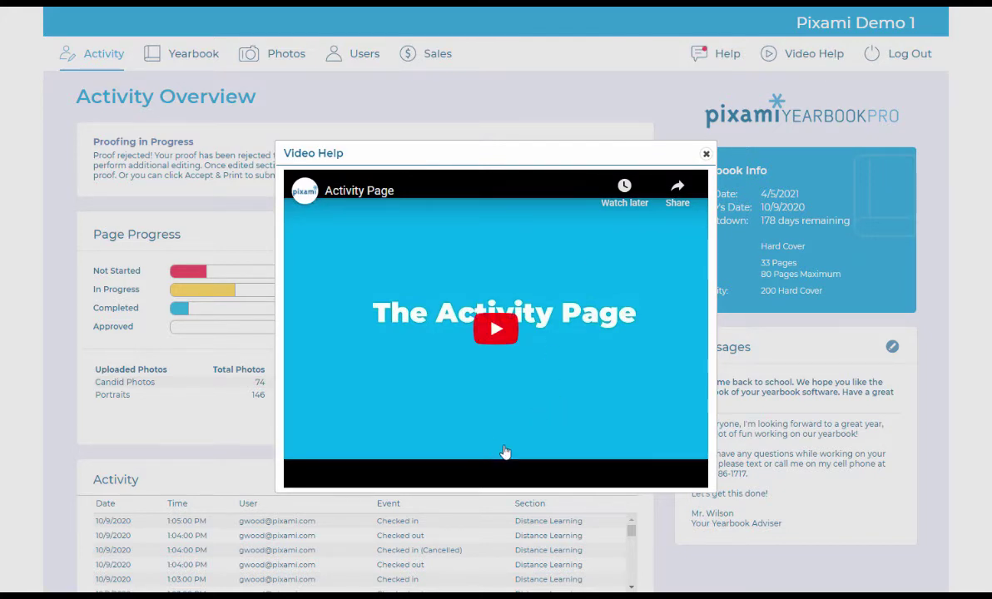
click(705, 154)
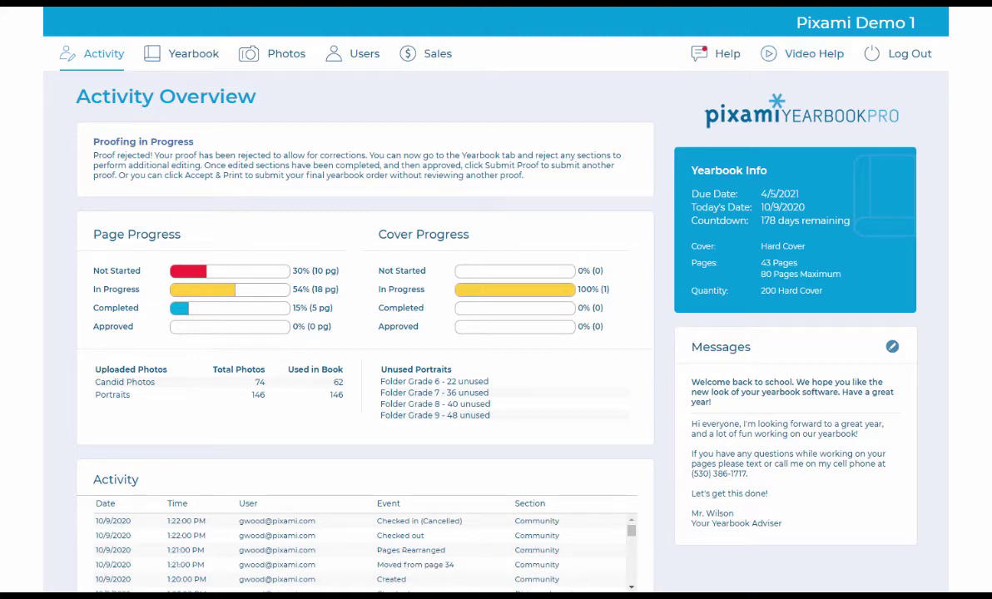
Start adding a yearbook user and try the Viewer and Photographer roles.
click(364, 55)
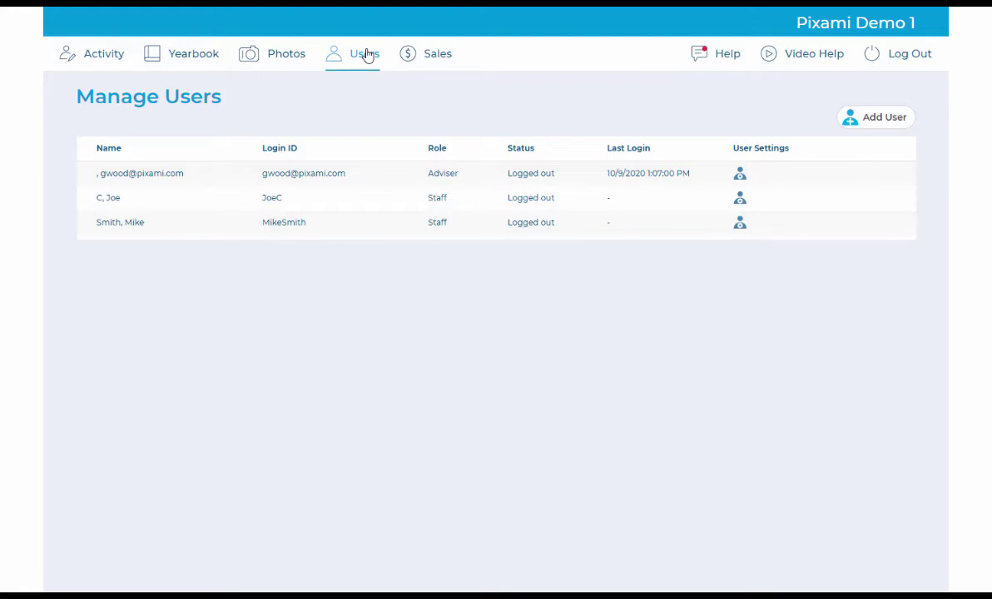
click(887, 125)
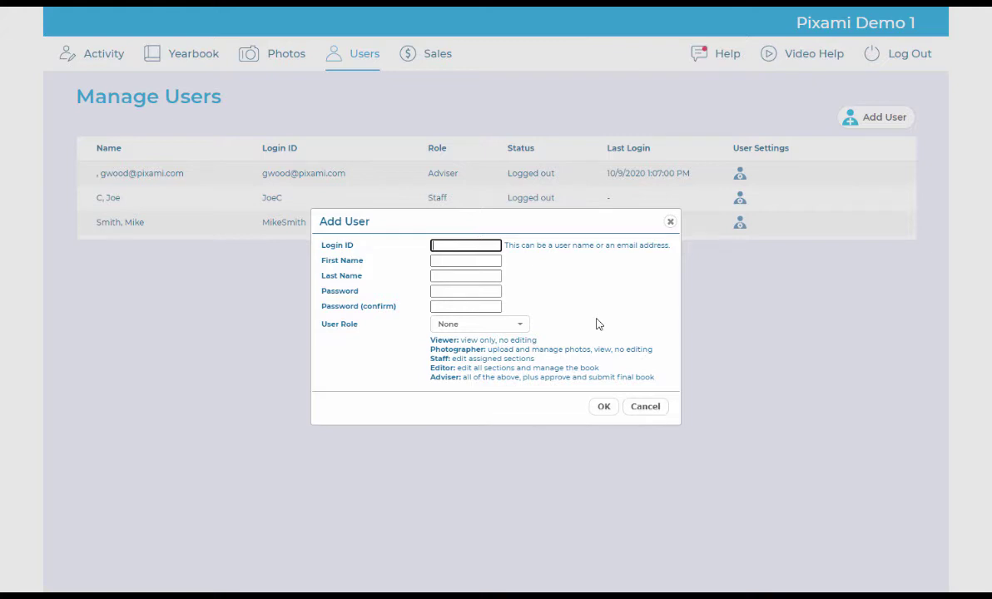
click(500, 329)
click(492, 407)
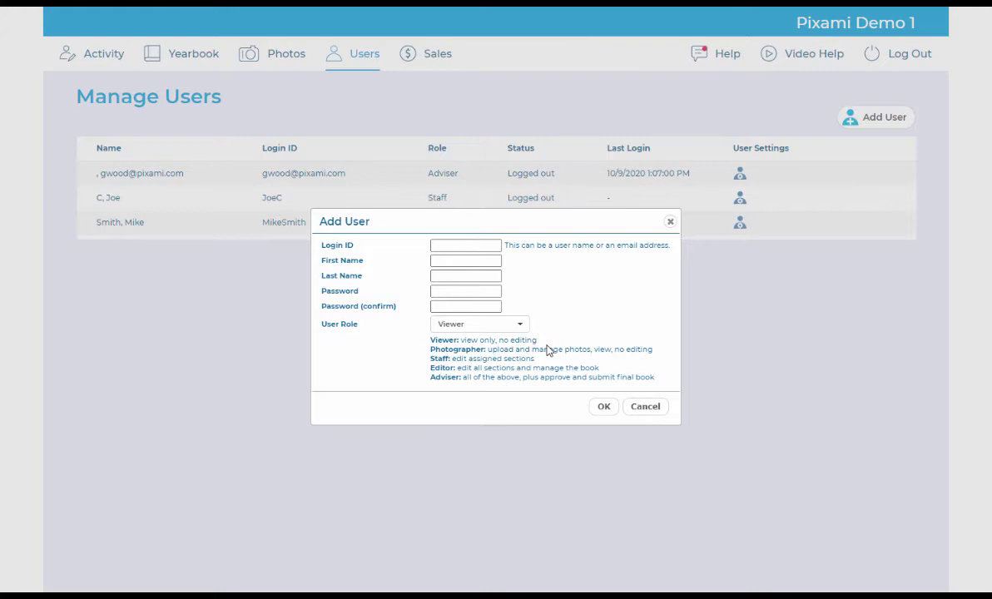
click(489, 326)
click(486, 392)
Try the Staff role for the new user with the Distance Learning and Introduction sections assigned.
click(509, 327)
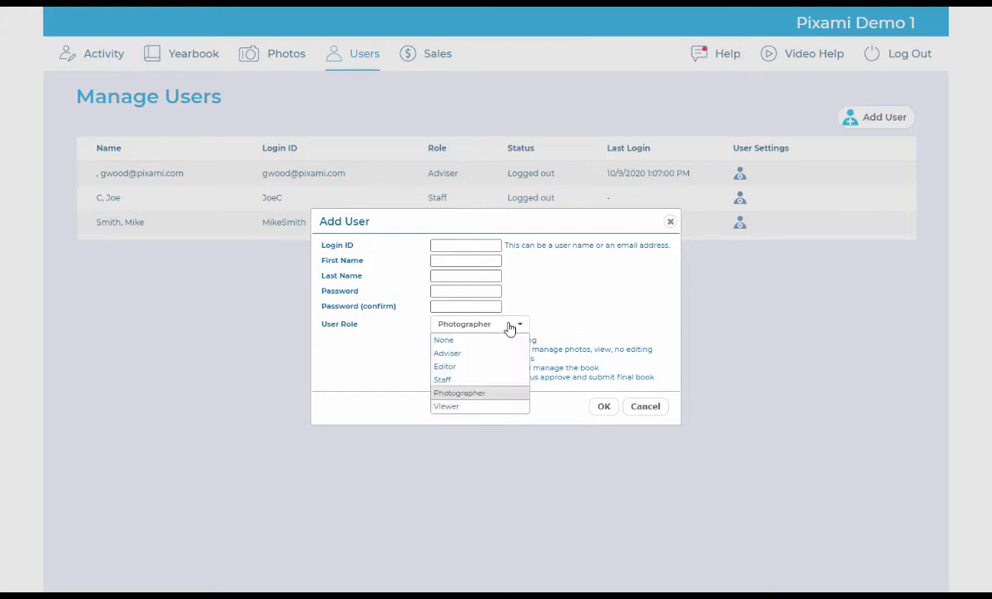
click(489, 380)
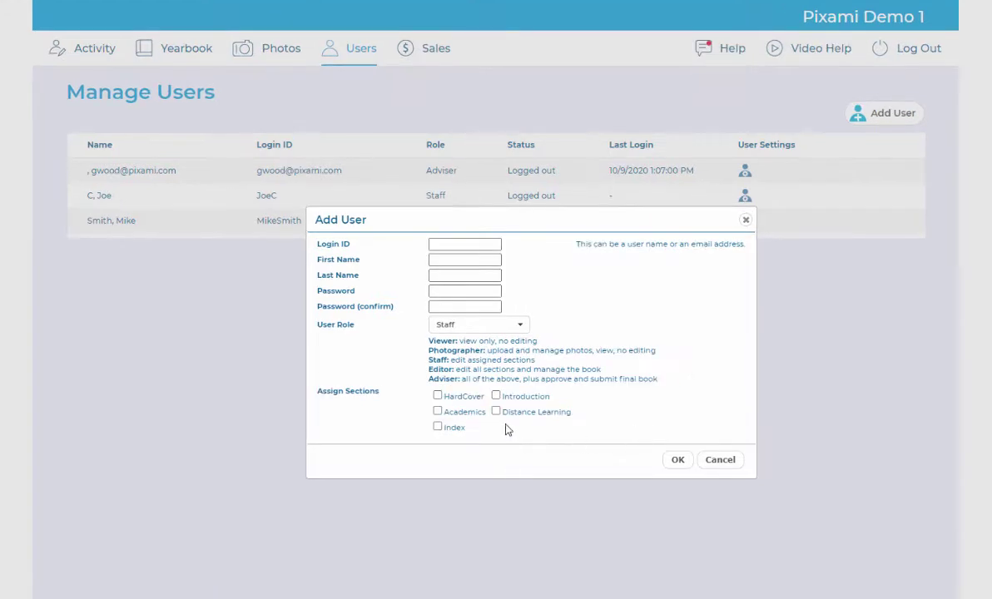
click(496, 411)
click(496, 396)
Try the Editor and Adviser roles for the new user, and discard the new user entry.
click(482, 326)
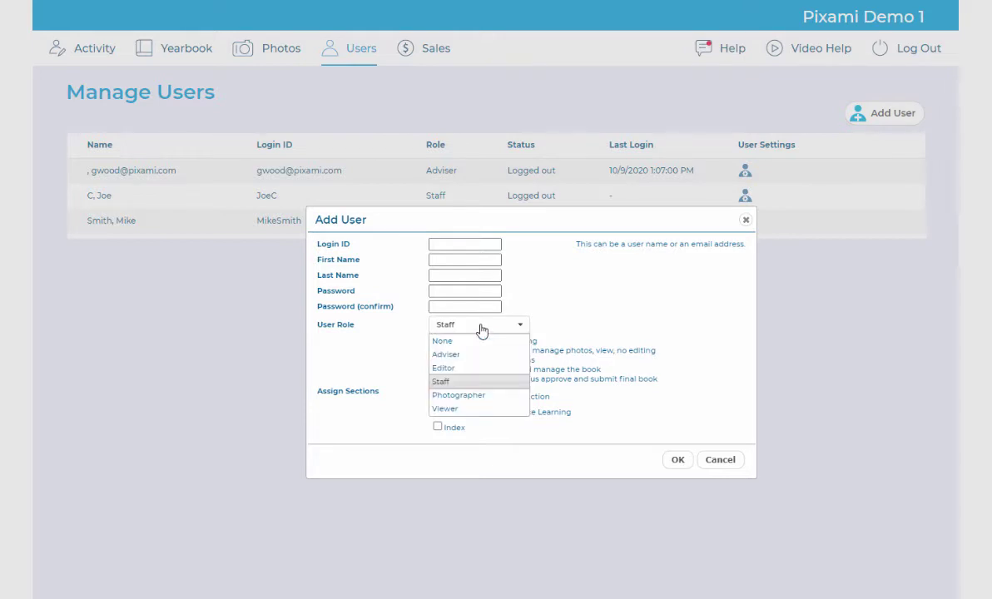
click(478, 368)
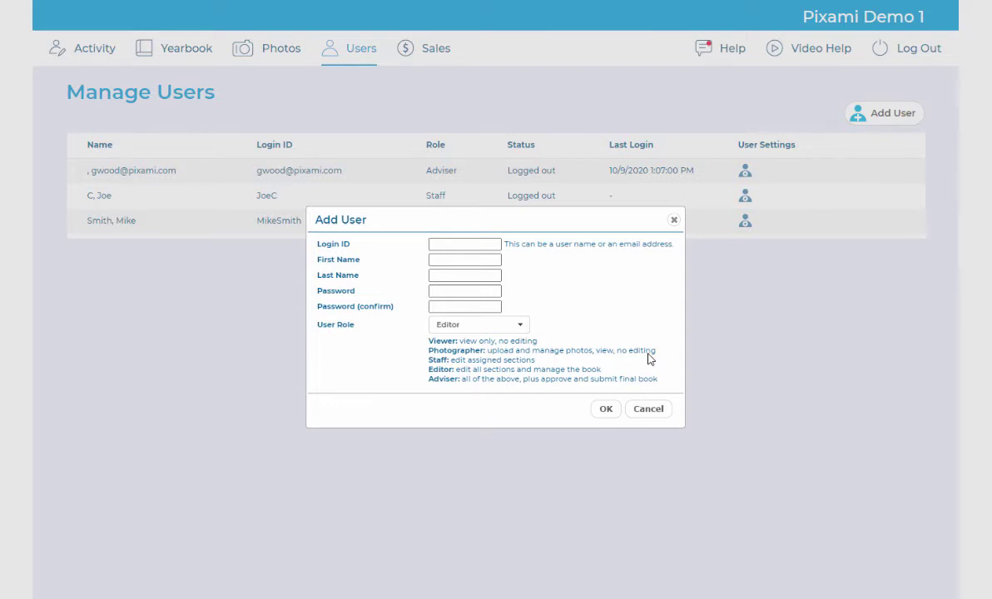
click(482, 326)
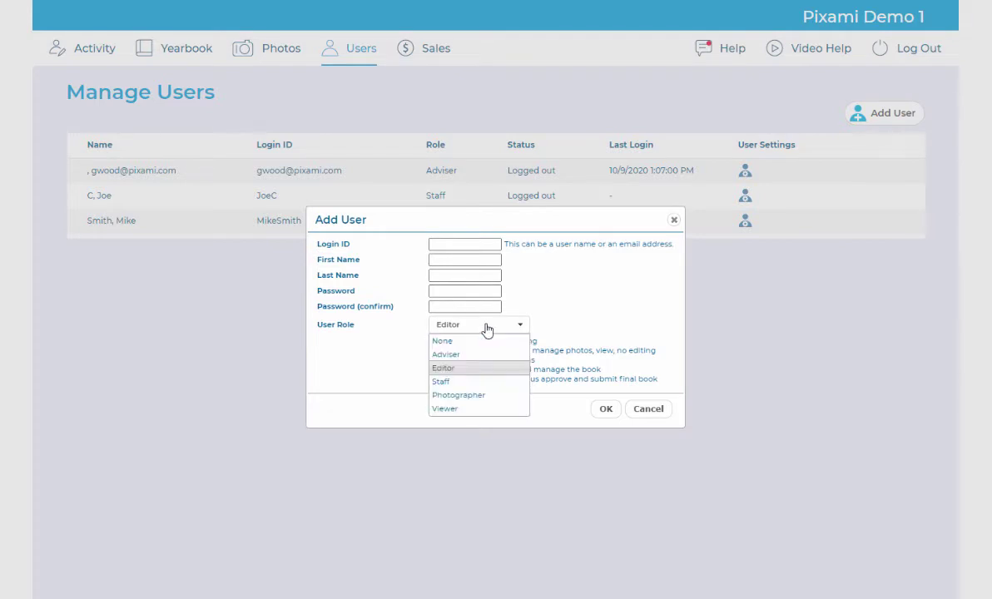
click(487, 355)
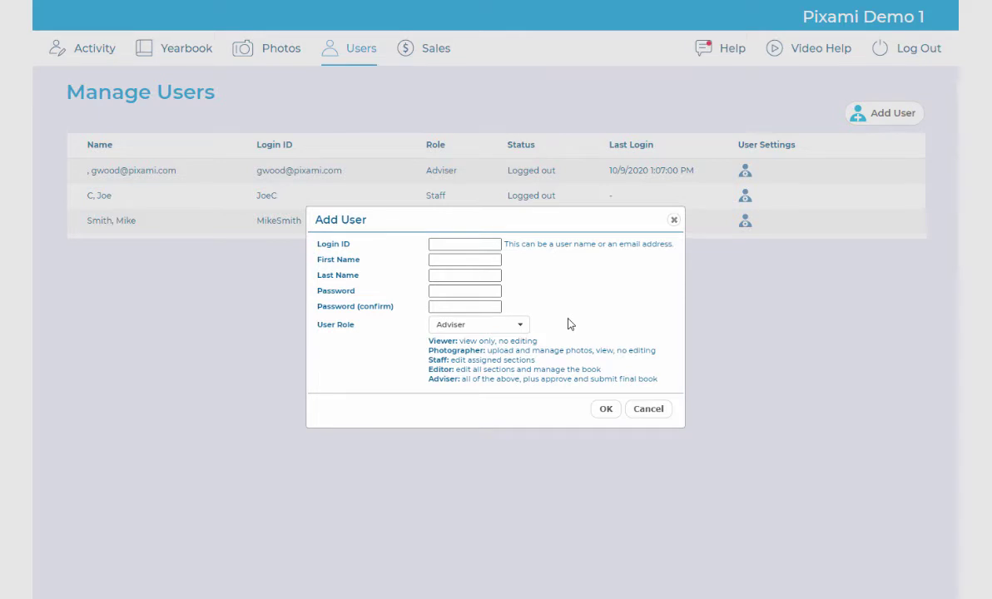
click(639, 410)
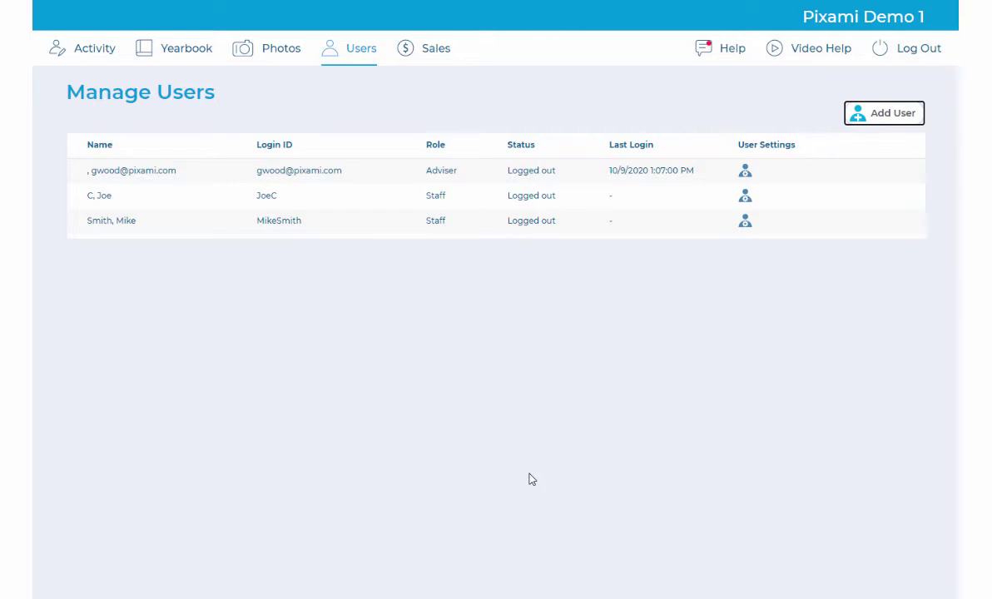
Examine the adviser account's user settings, including the role options and section activity history, without saving.
click(746, 175)
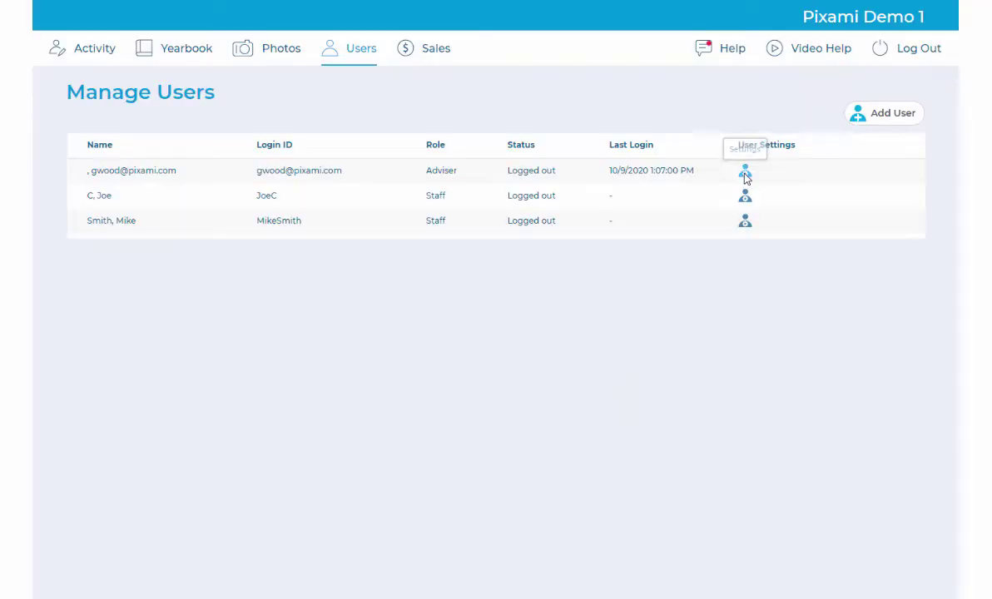
click(488, 310)
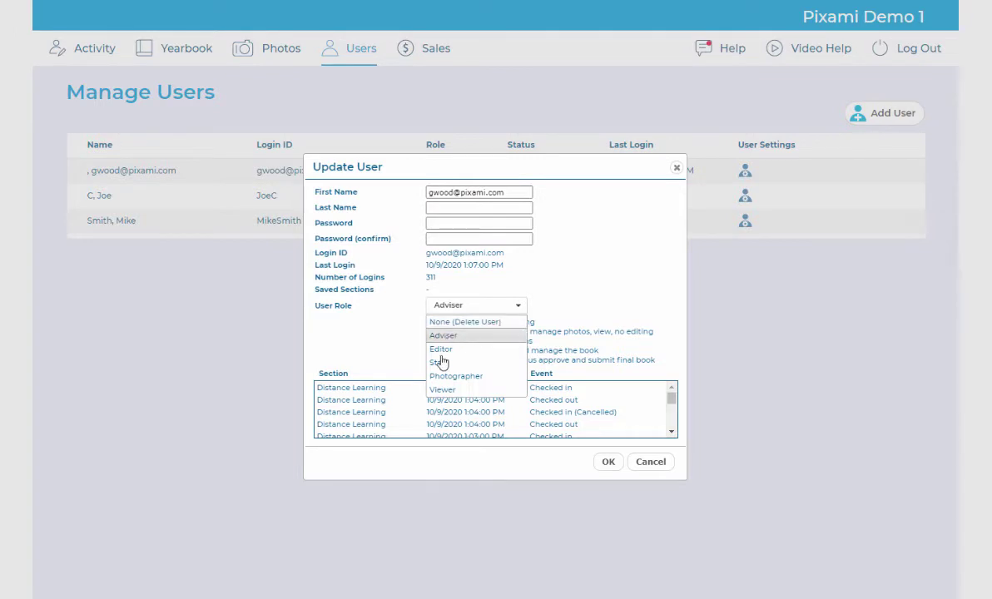
click(573, 255)
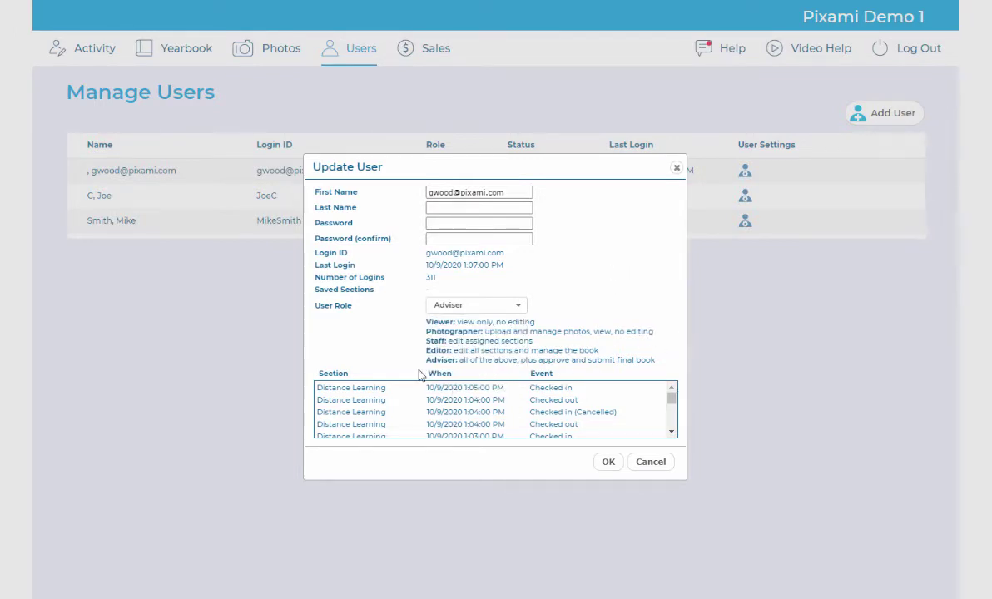
drag(670, 399, 670, 408)
scroll(670, 408, down, 2)
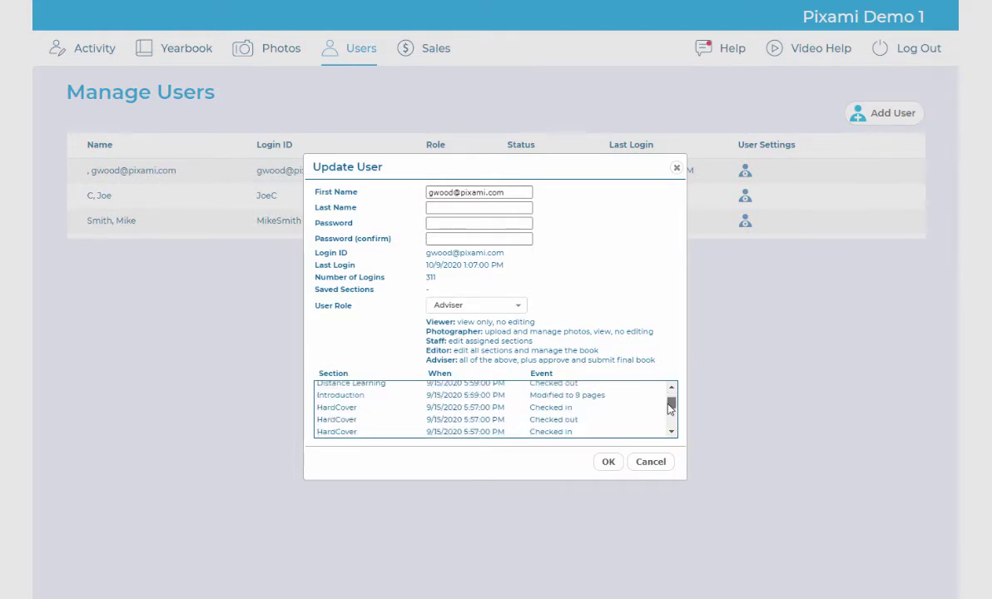
scroll(670, 408, down, 3)
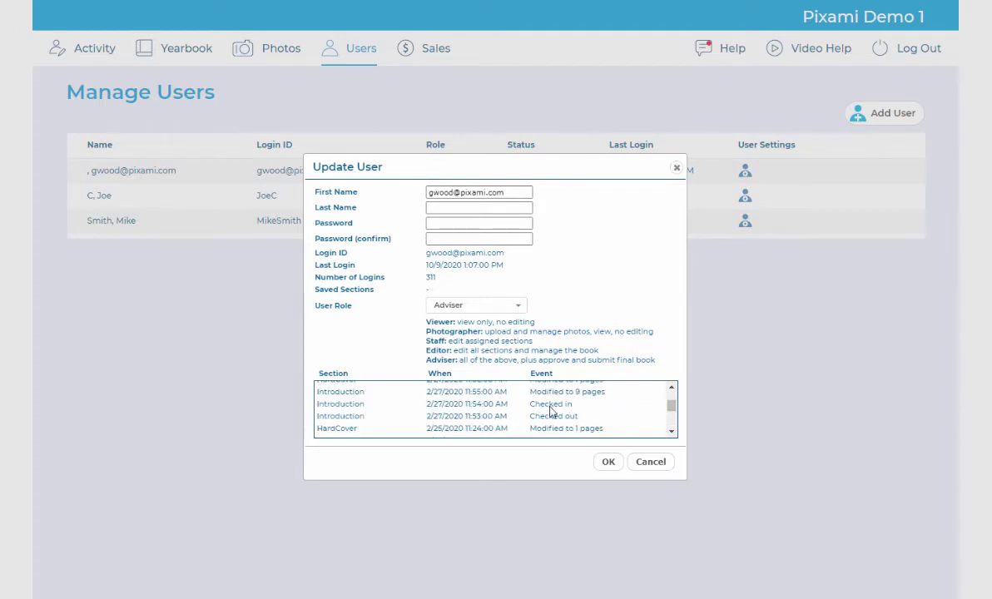
scroll(671, 408, up, 10)
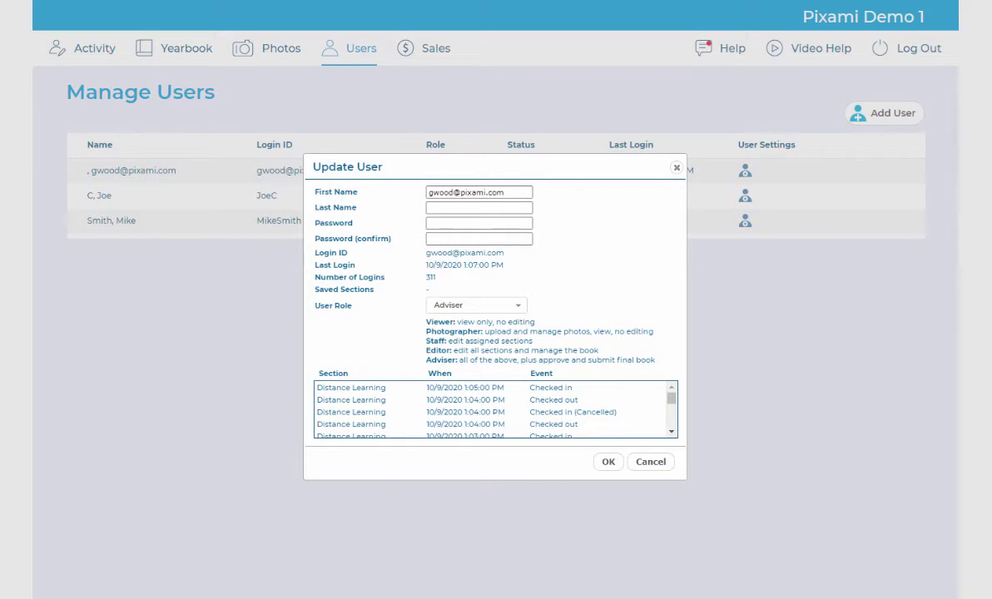
click(655, 465)
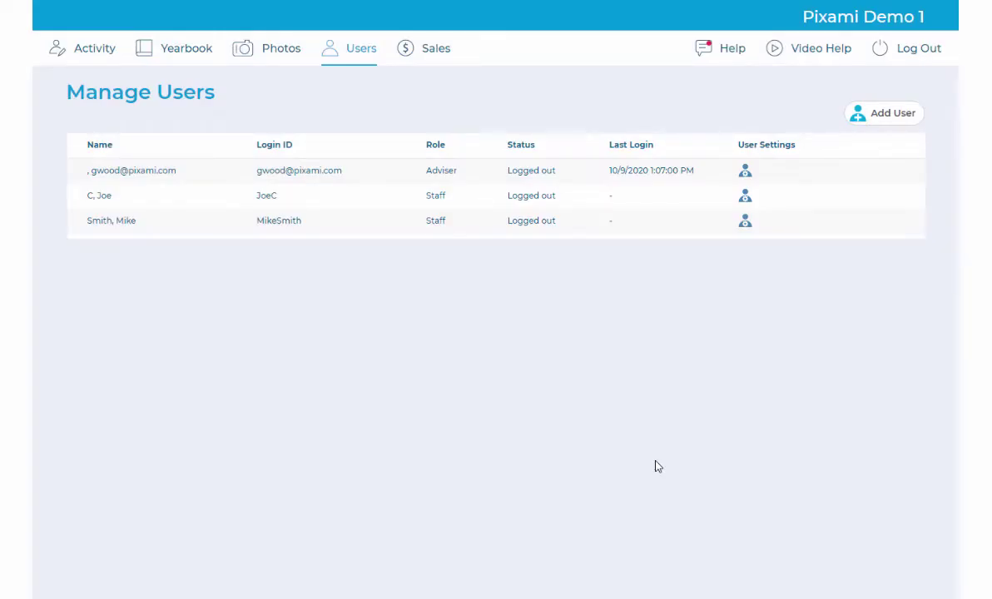
Try assigning the second staff user to the Academics section in the Yearbook Ladder, and discard the change.
click(188, 58)
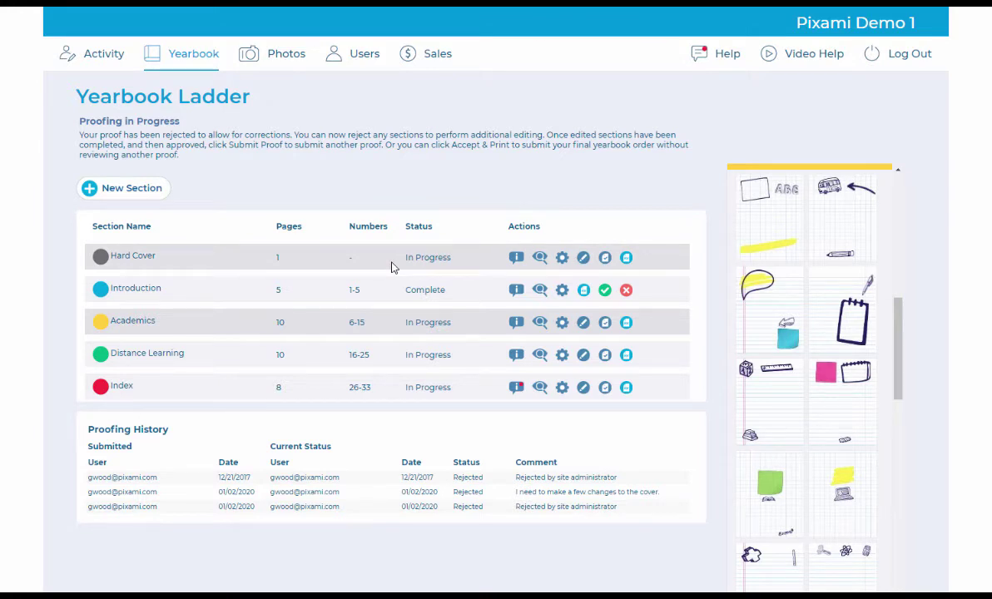
click(563, 322)
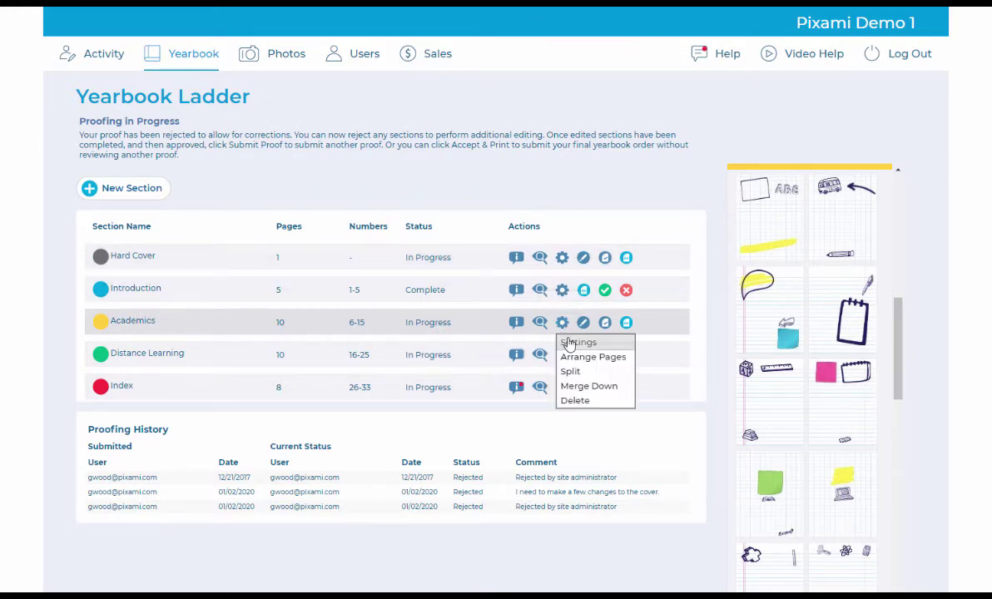
click(574, 343)
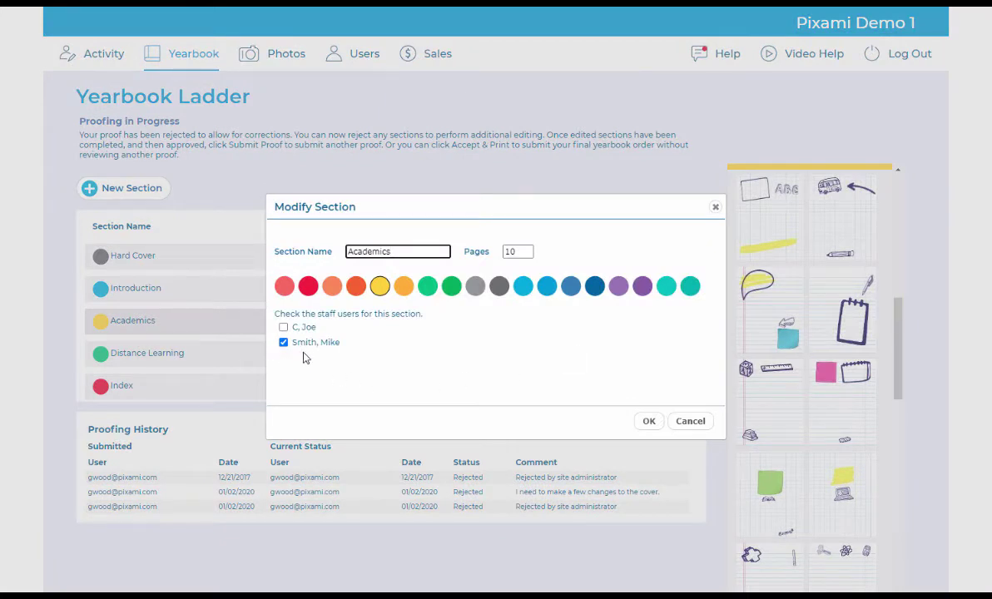
click(284, 327)
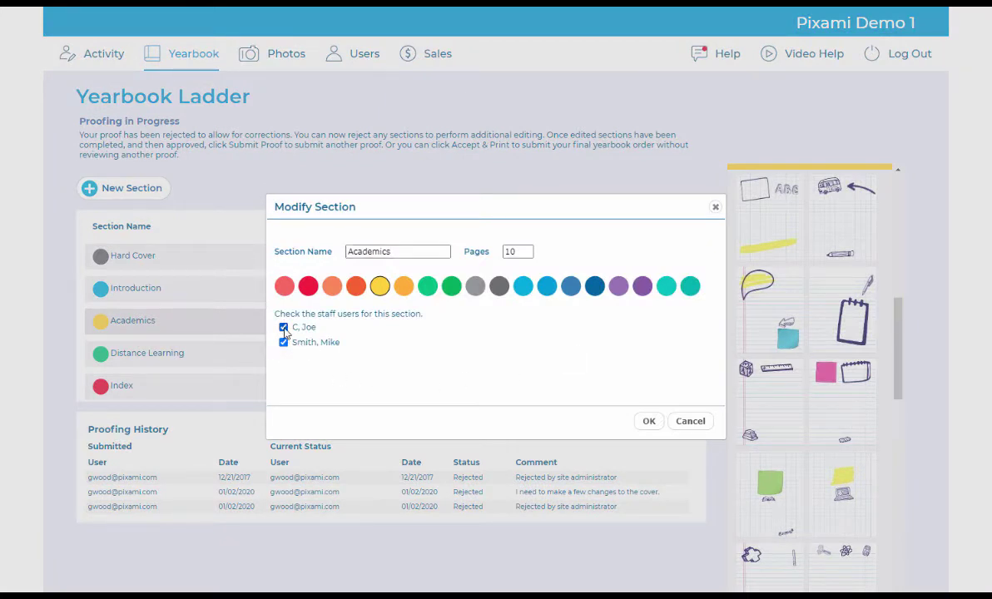
click(691, 424)
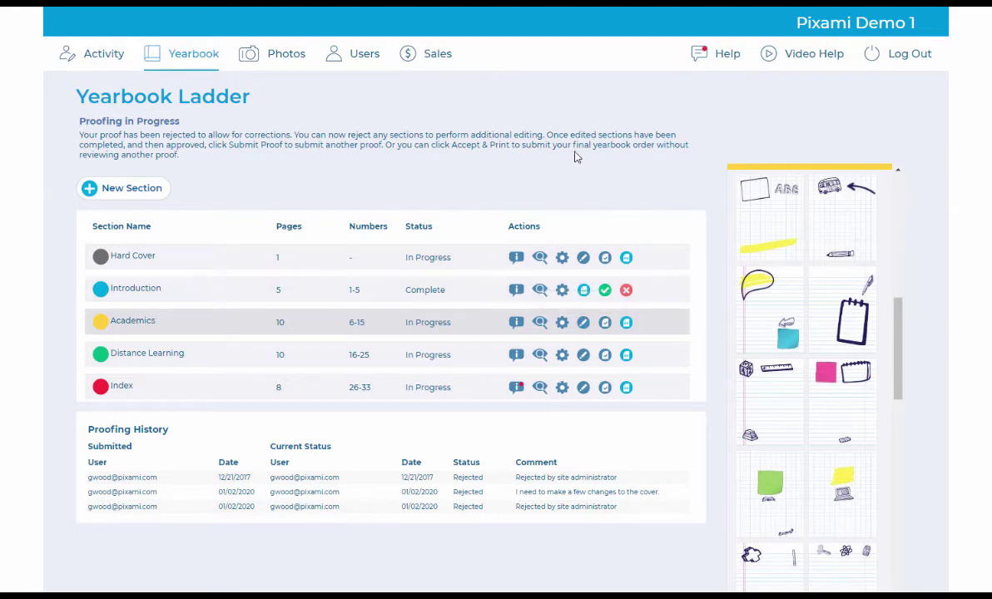
Browse the page thumbnails across the yearbook sections and bring up the Introduction section's pages.
scroll(907, 331, up, 5)
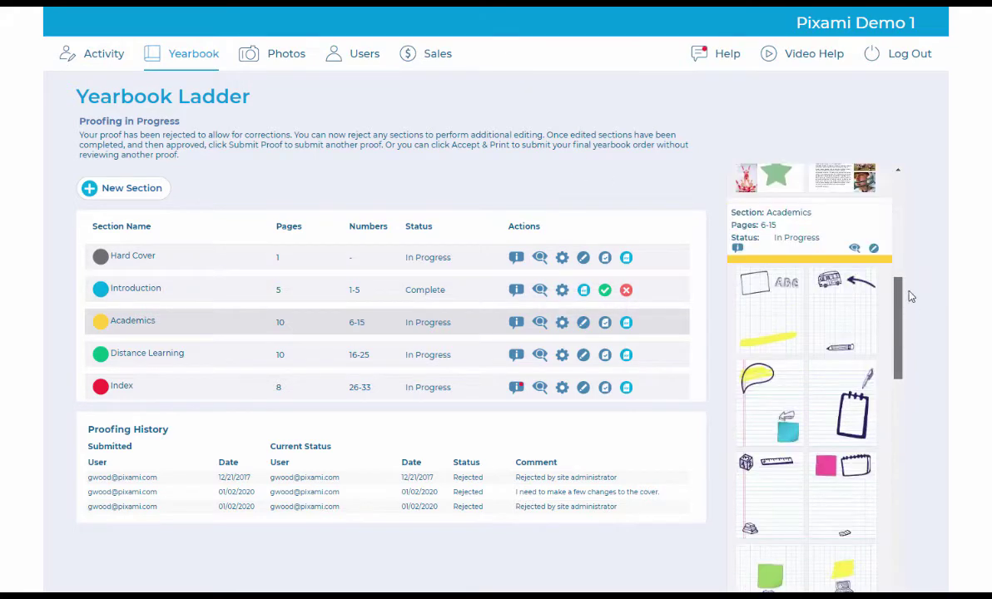
scroll(913, 333, down, 2)
scroll(913, 333, down, 10)
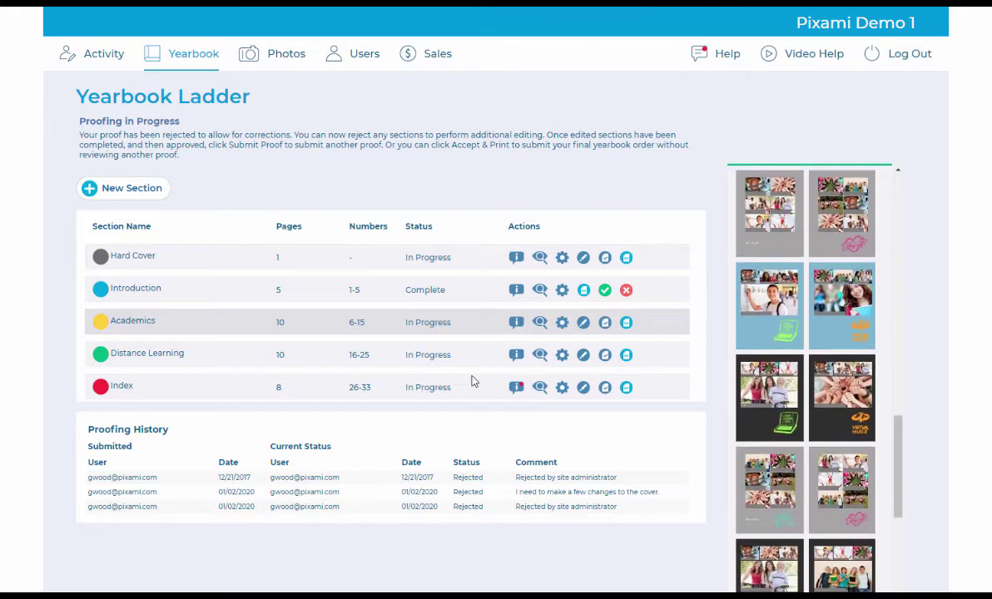
click(286, 290)
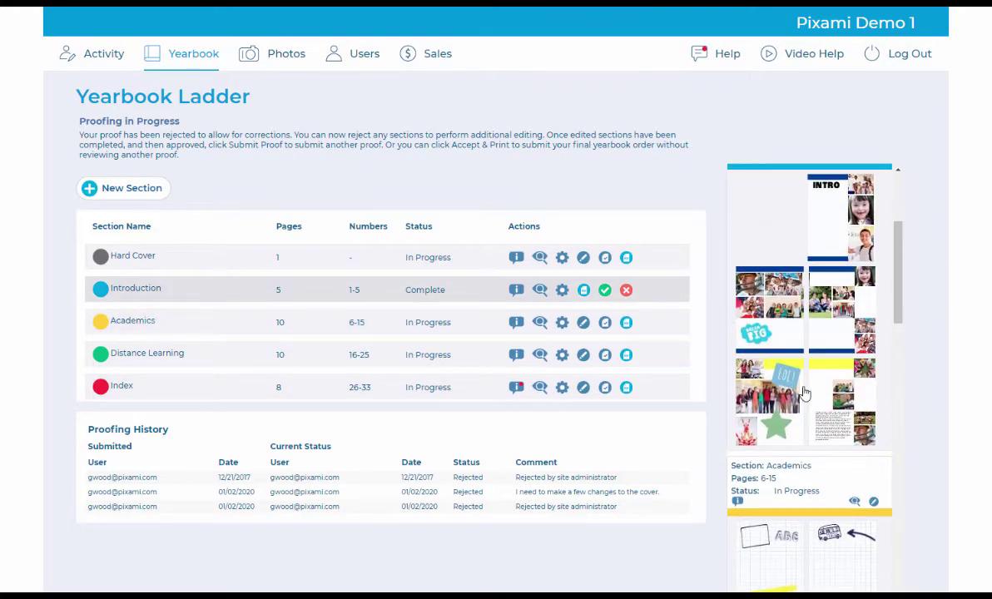
Preview the yearbook from the Introduction section, paging forward spread by spread and jumping to pages 24 and 25, and close the preview.
click(540, 291)
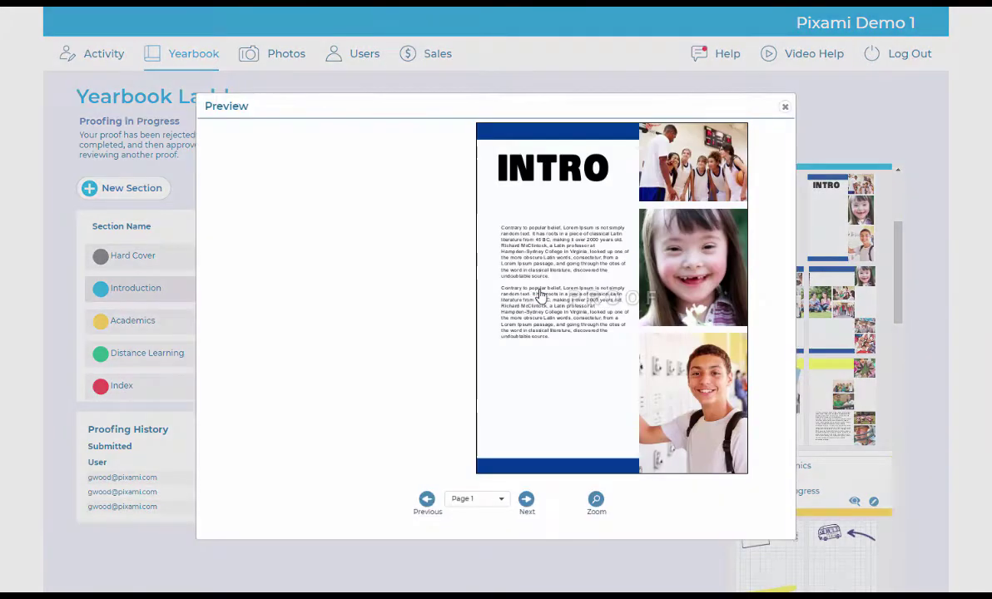
click(527, 500)
click(527, 500)
click(526, 500)
click(486, 499)
scroll(478, 536, down, 6)
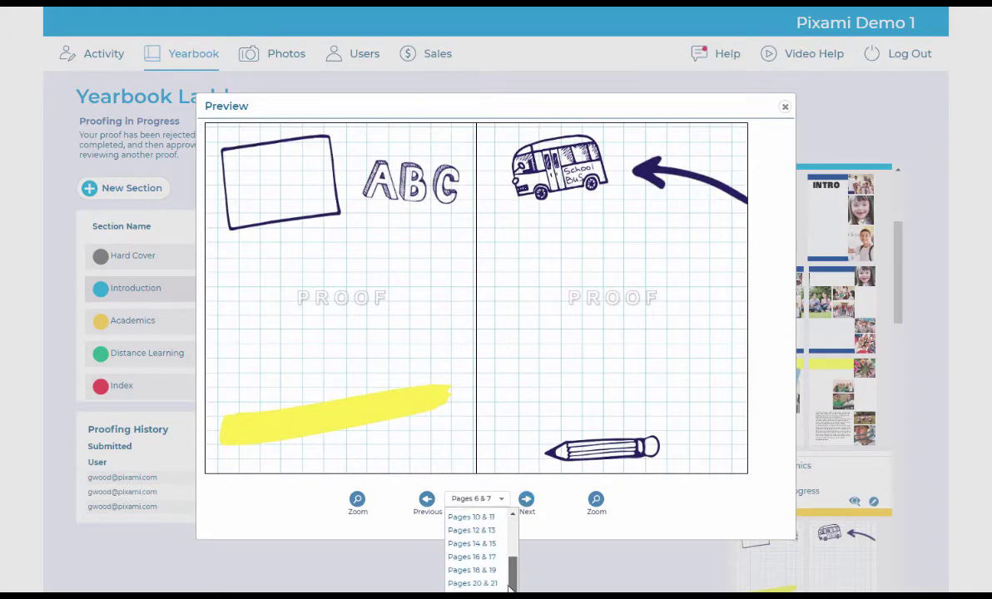
click(479, 541)
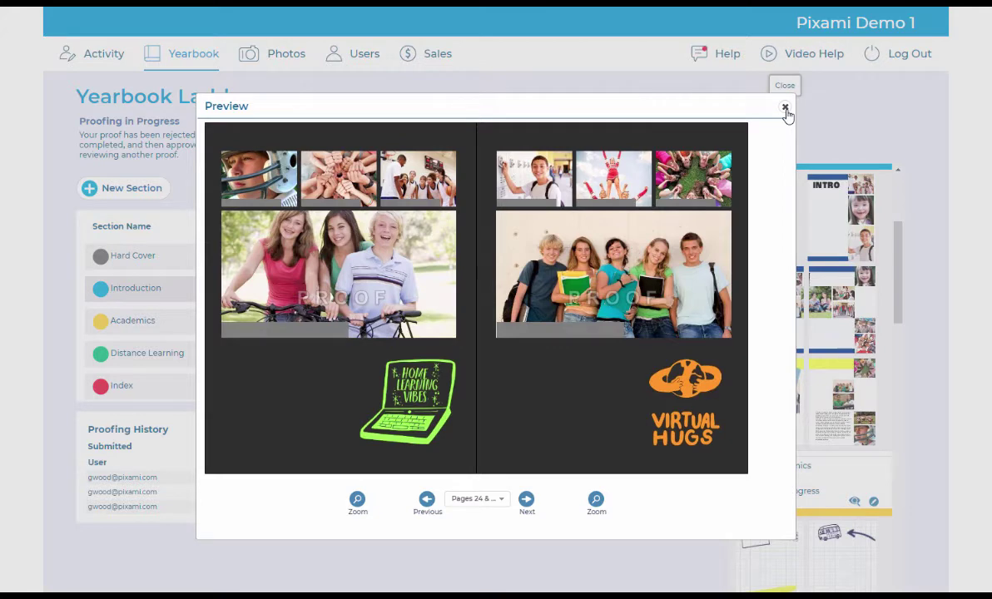
click(784, 109)
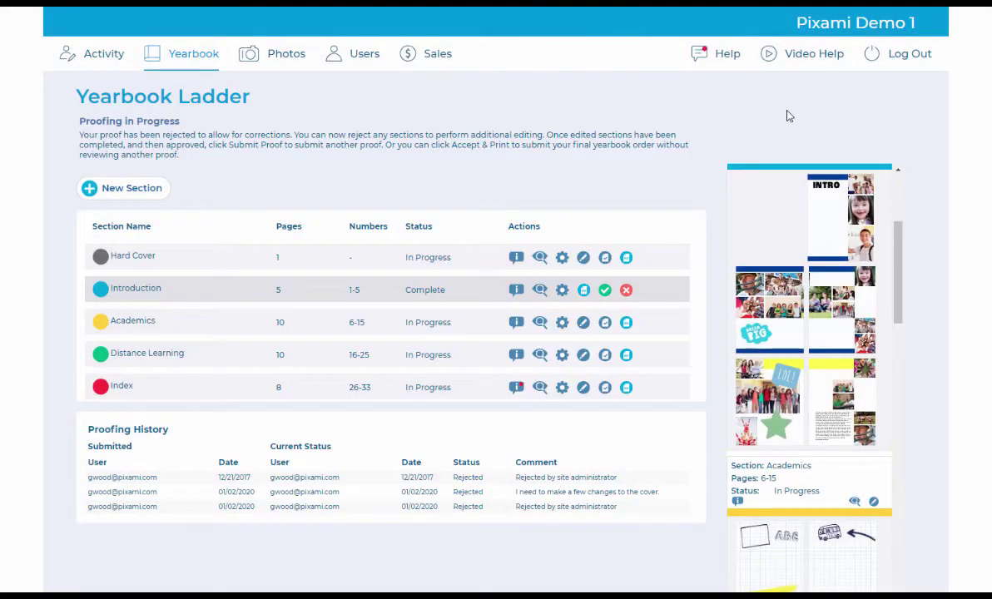
Create a new 10-page section named Fun times with the Back to School background theme.
click(128, 194)
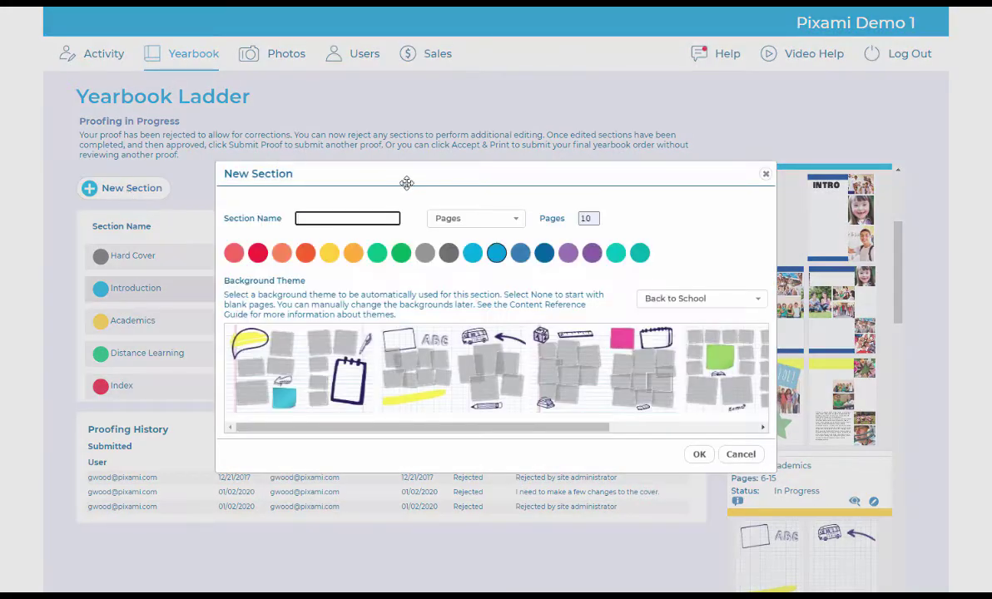
text(Fun times)
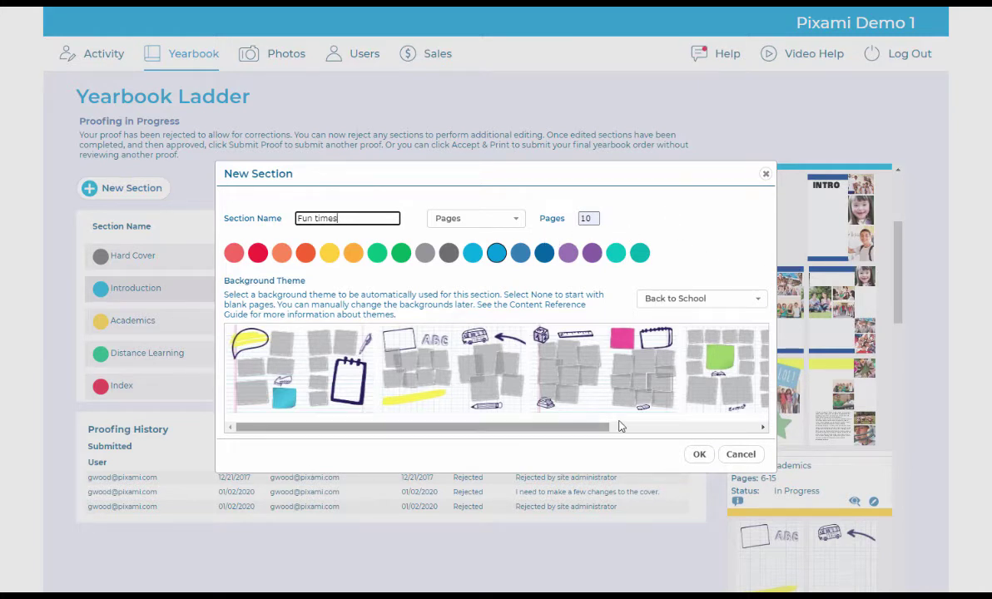
click(645, 297)
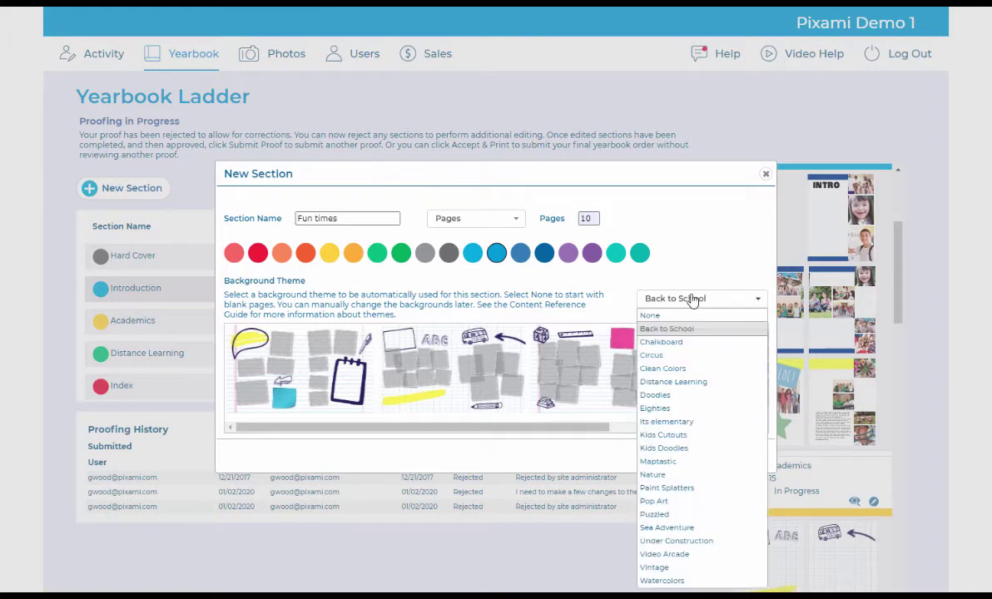
click(718, 242)
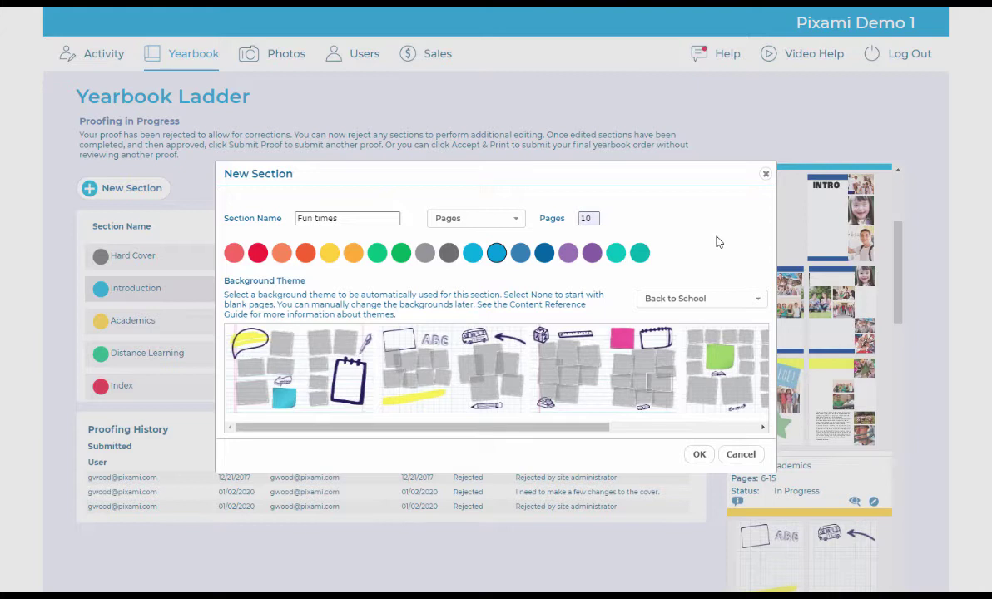
click(720, 304)
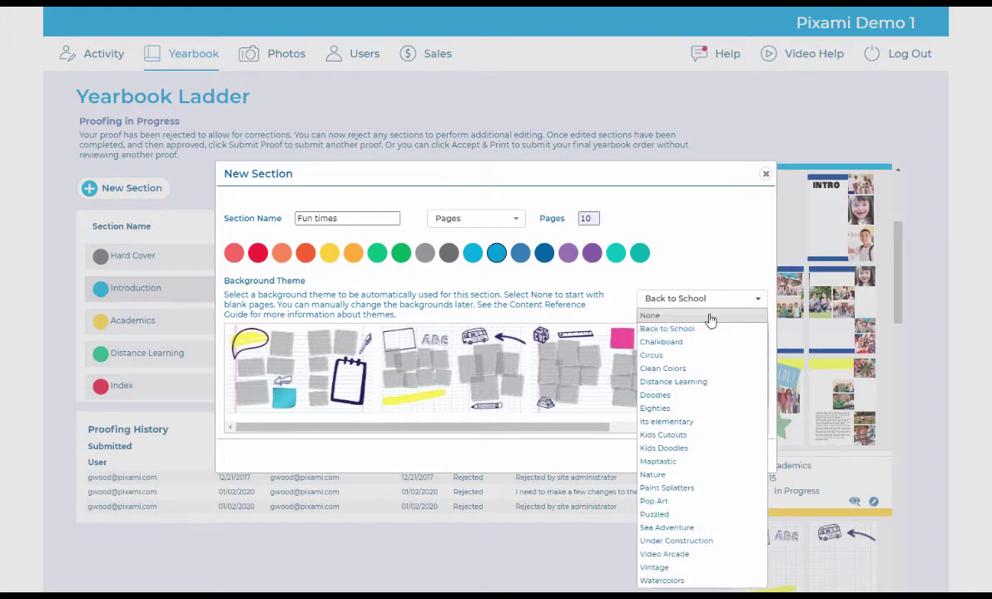
click(710, 318)
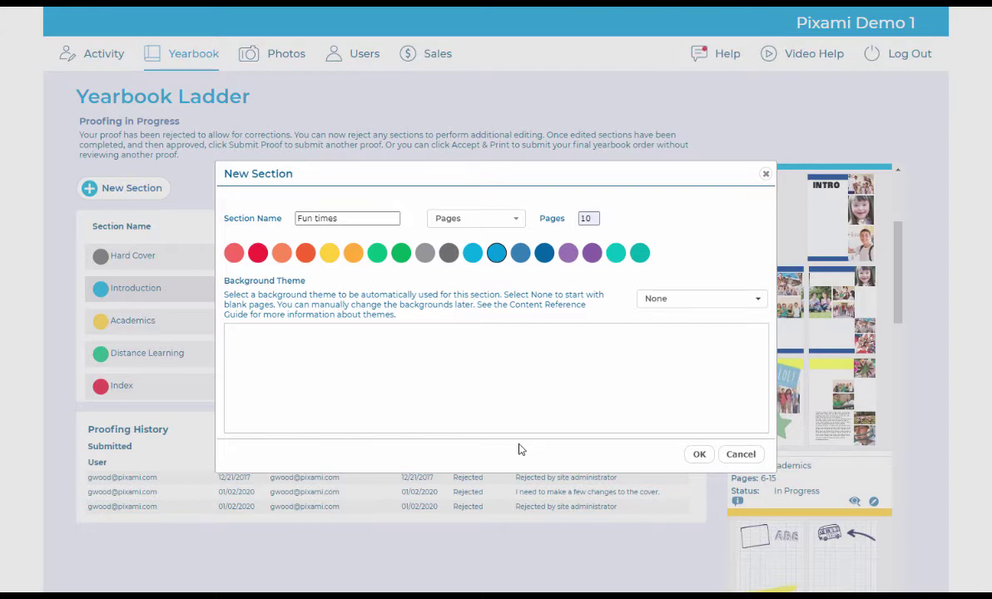
click(702, 300)
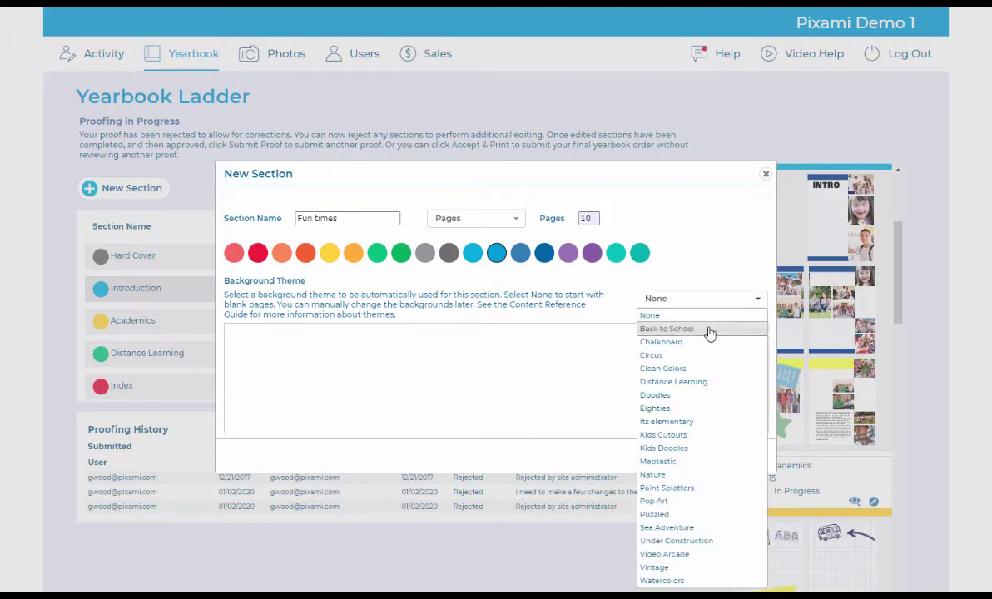
click(709, 330)
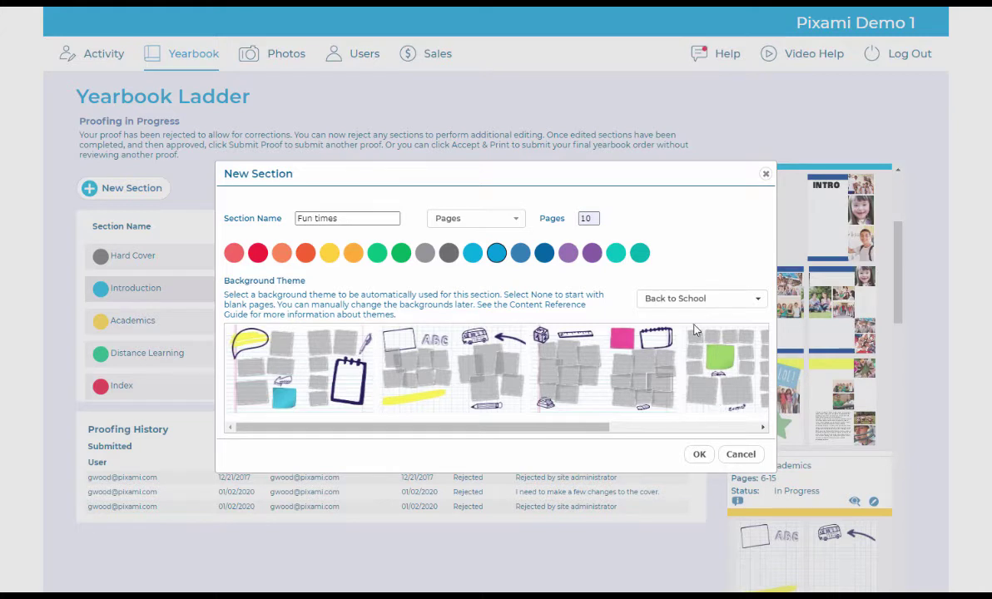
click(700, 455)
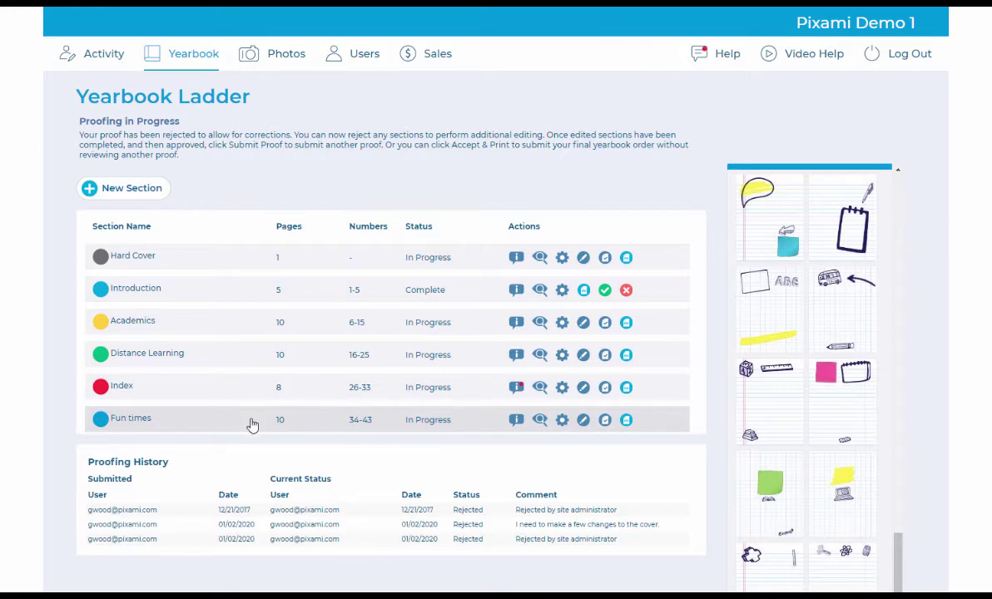
Move the Fun times section directly after Academics in the ladder and look over its available section operations.
drag(253, 426, 243, 349)
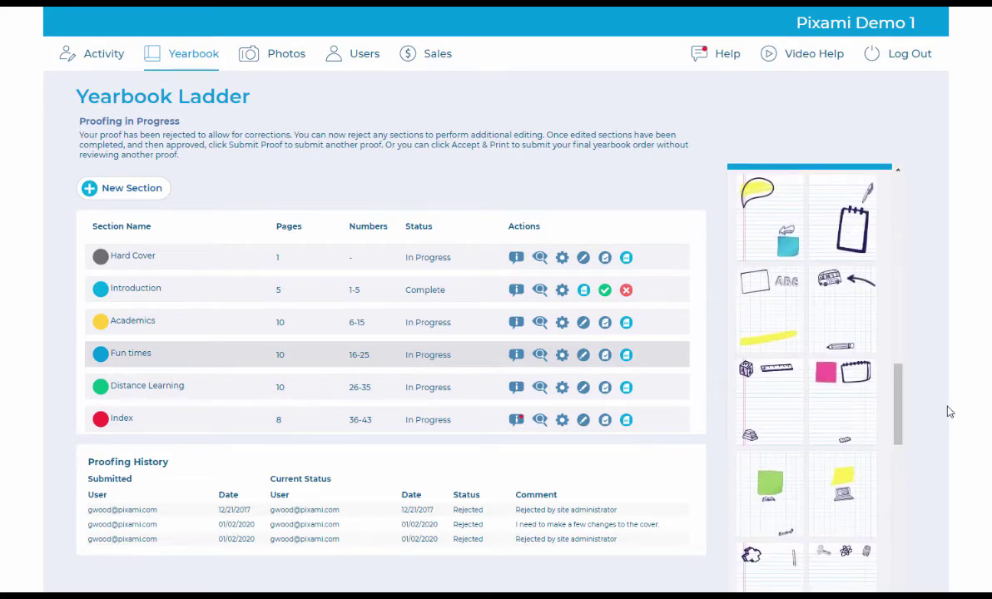
click(562, 358)
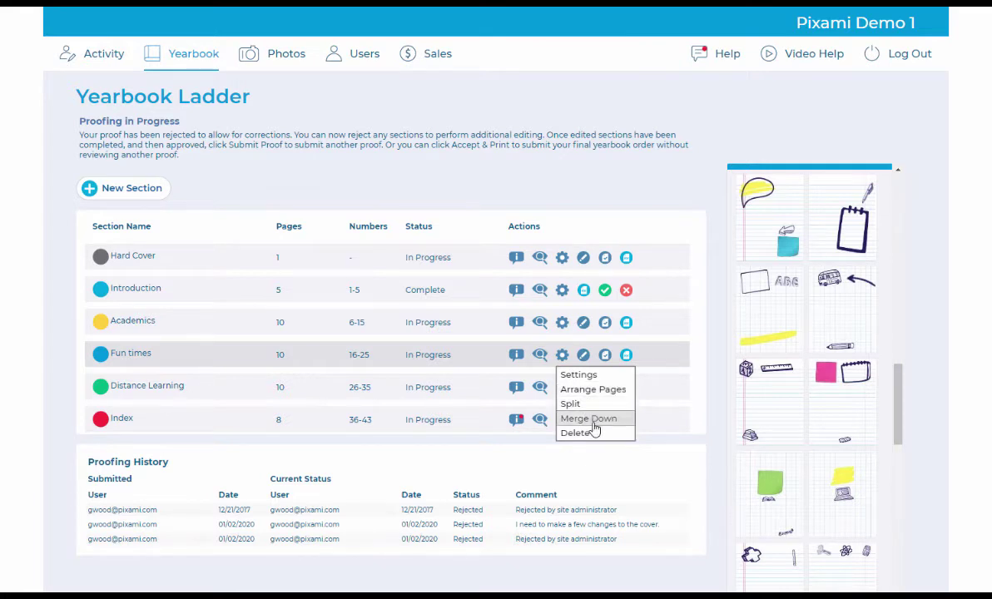
click(709, 407)
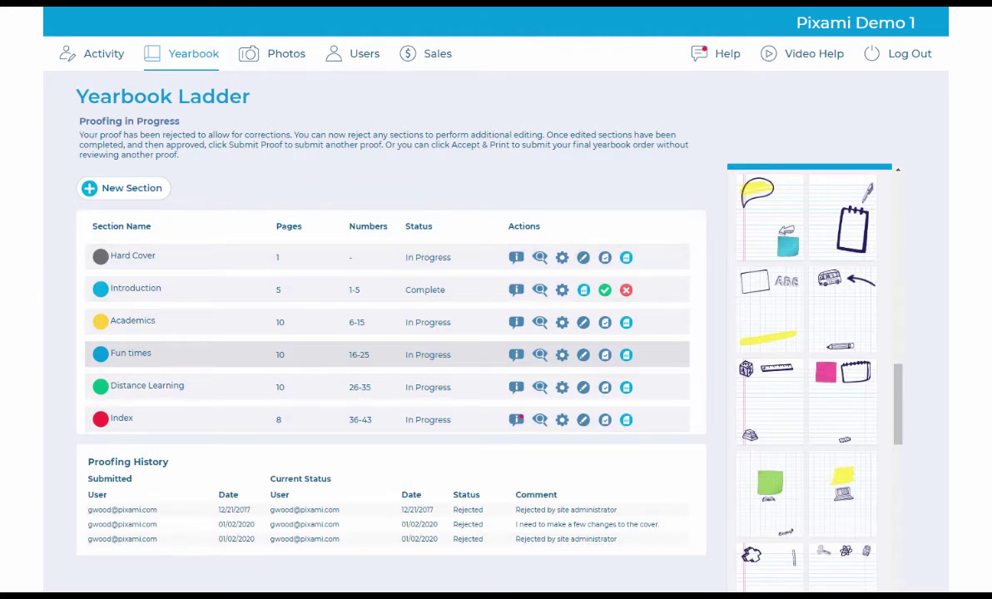
Look through the candid photos in the Academics and Distance Learning folders.
click(277, 65)
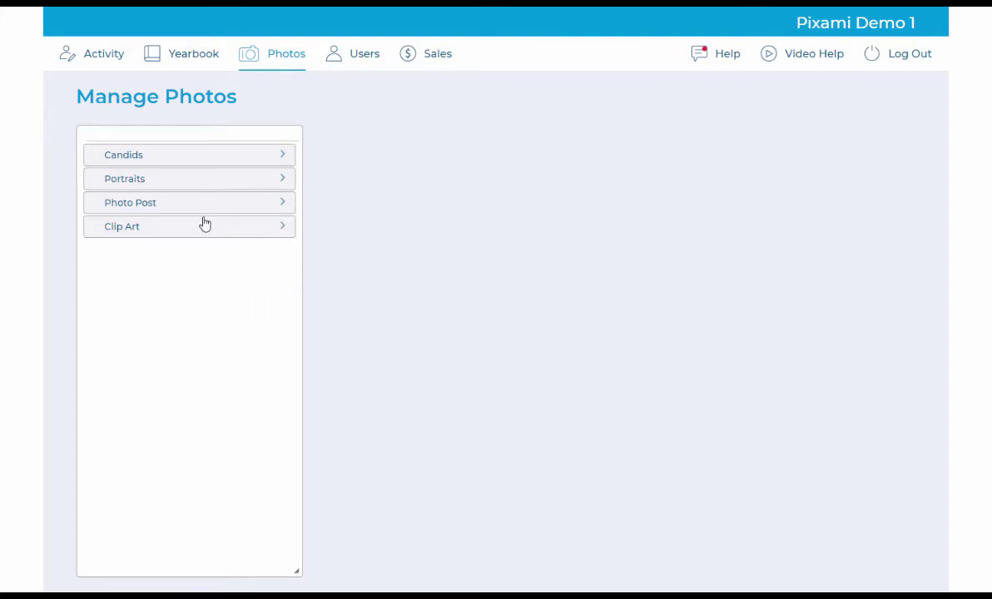
click(242, 160)
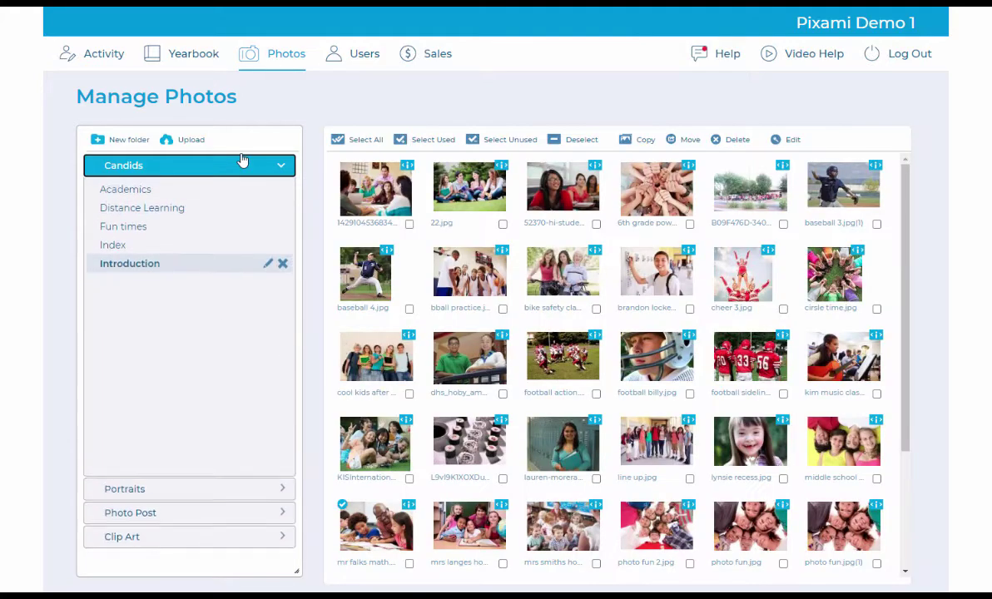
click(175, 194)
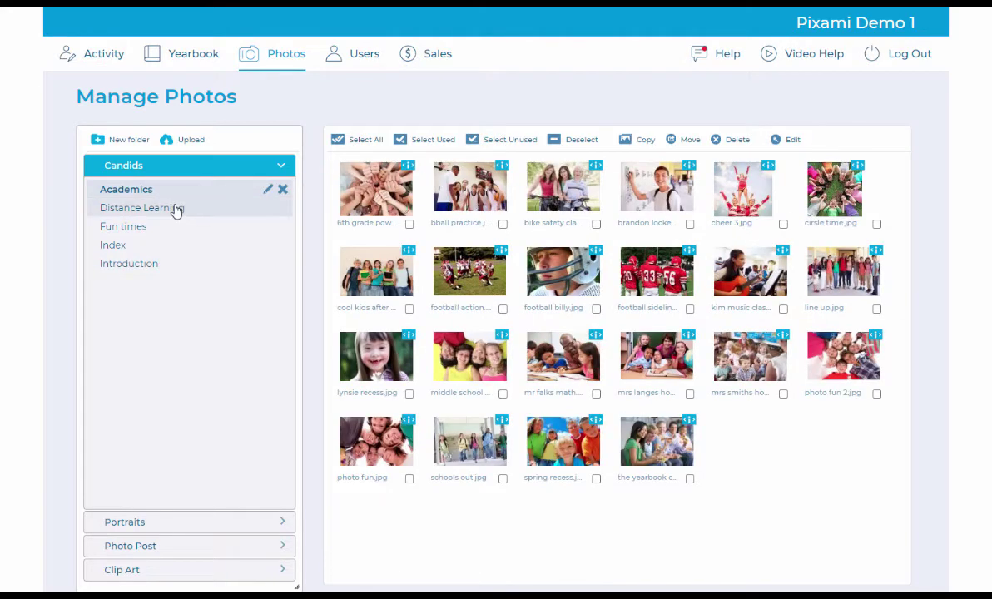
click(176, 210)
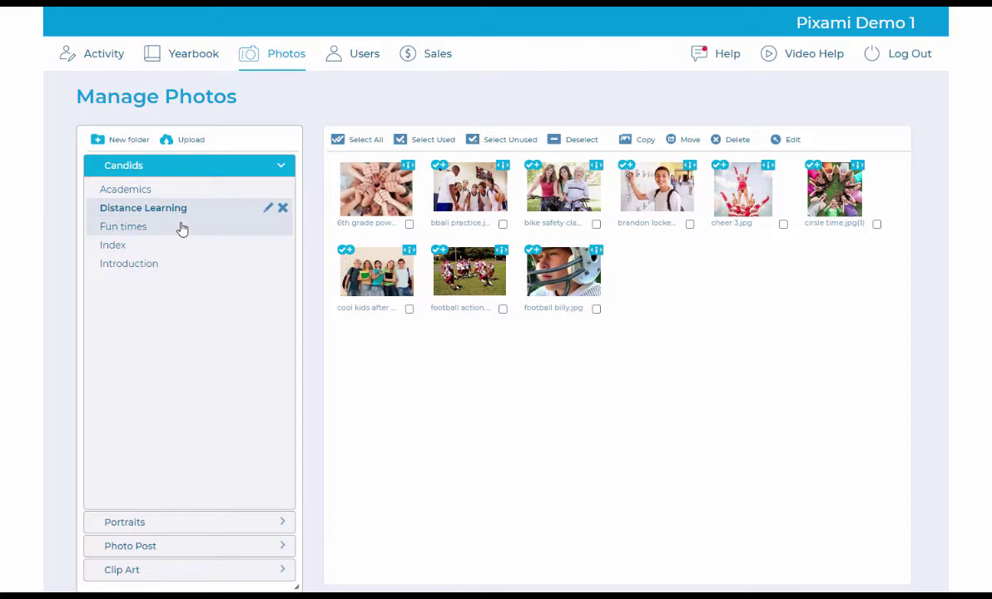
Upload the photos from 6th grade power.jpg through kim music class.jpg in 2021 Yearbook to the Fun times candids folder.
click(184, 231)
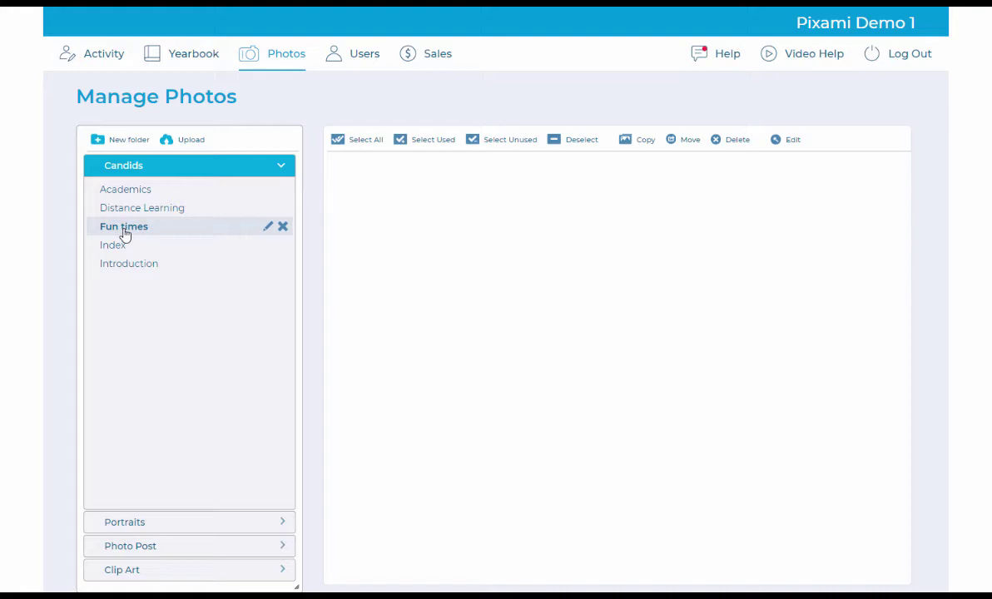
click(194, 142)
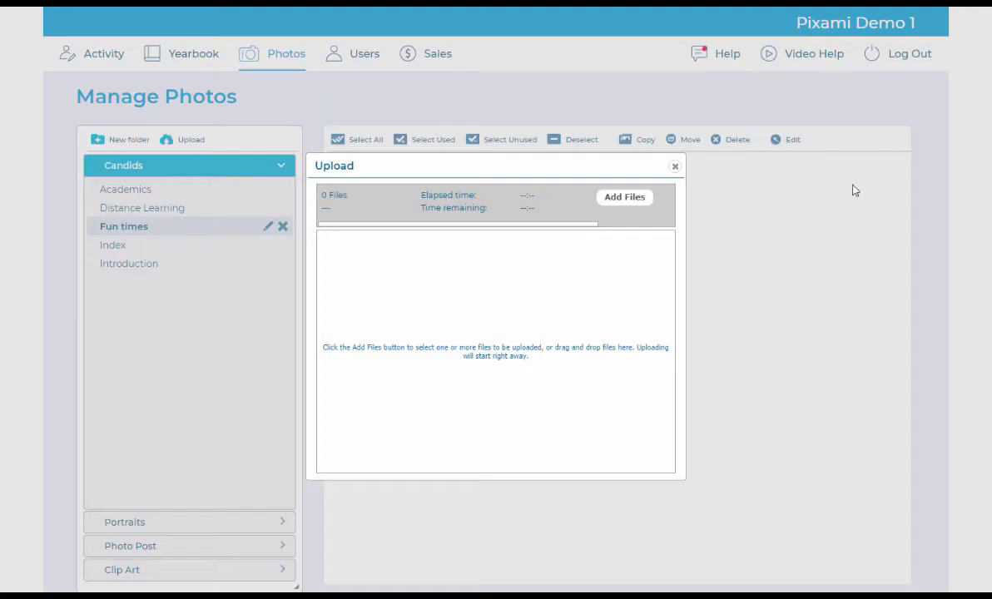
click(625, 198)
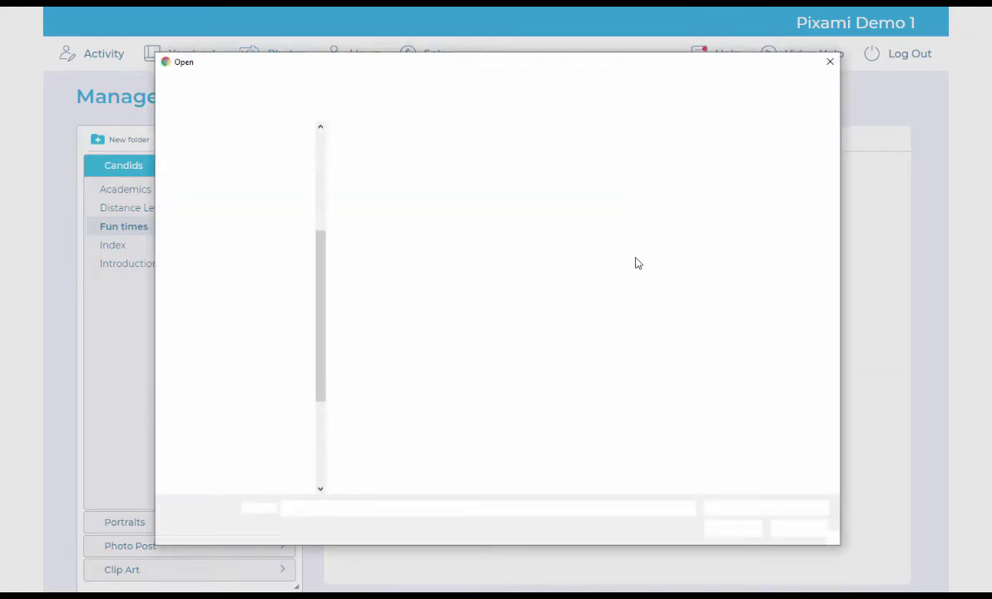
click(370, 169)
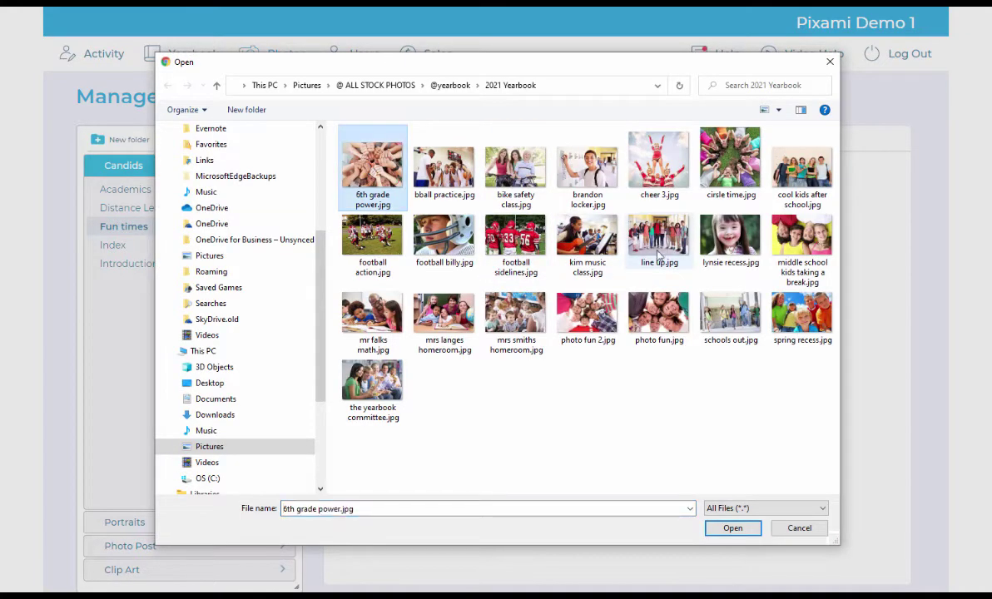
shift+click(560, 225)
click(733, 528)
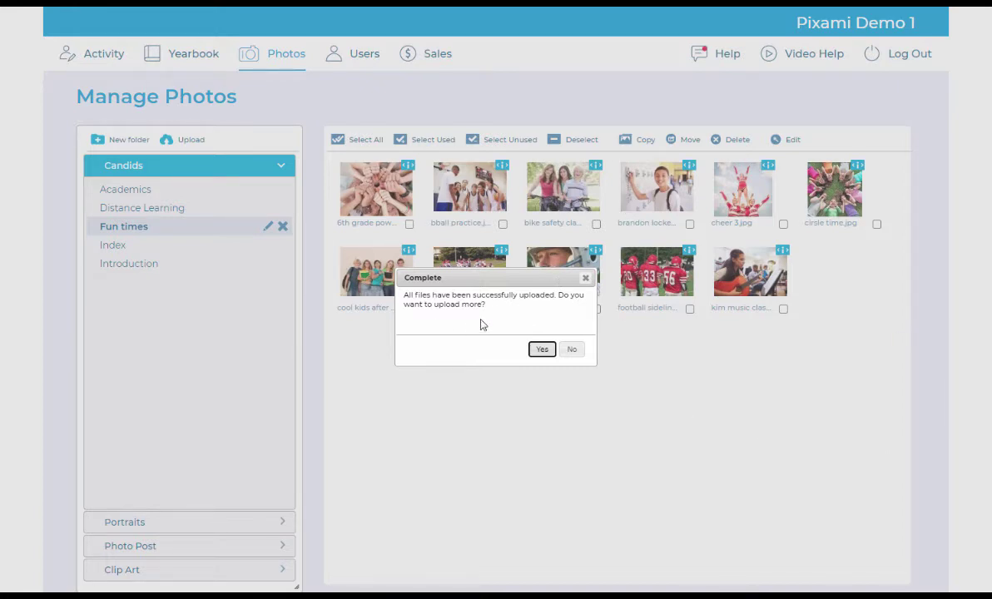
click(572, 350)
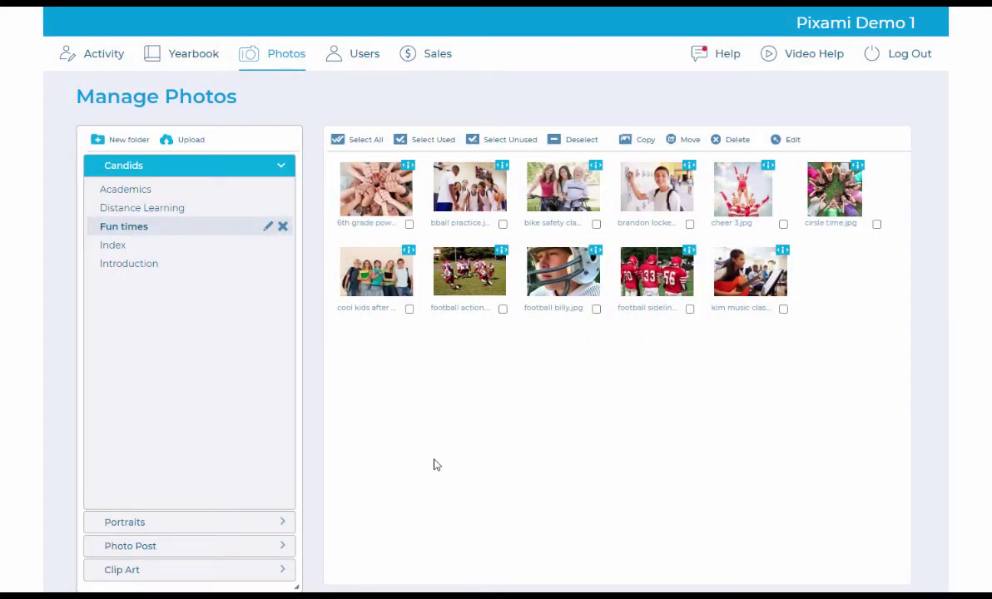
Move the fourth photo, the student at the locker, from Fun times to another candids folder.
click(131, 145)
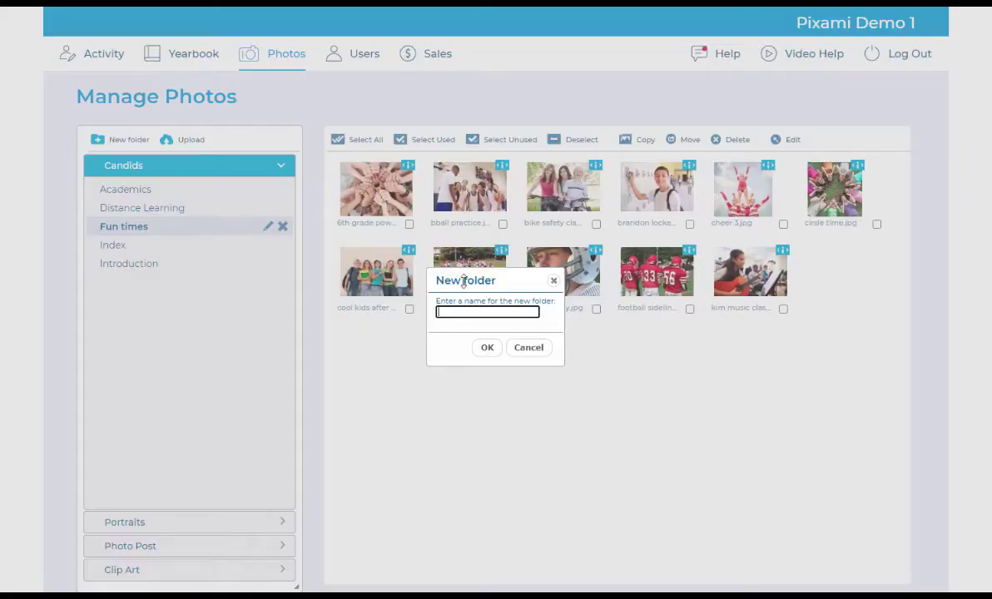
click(555, 282)
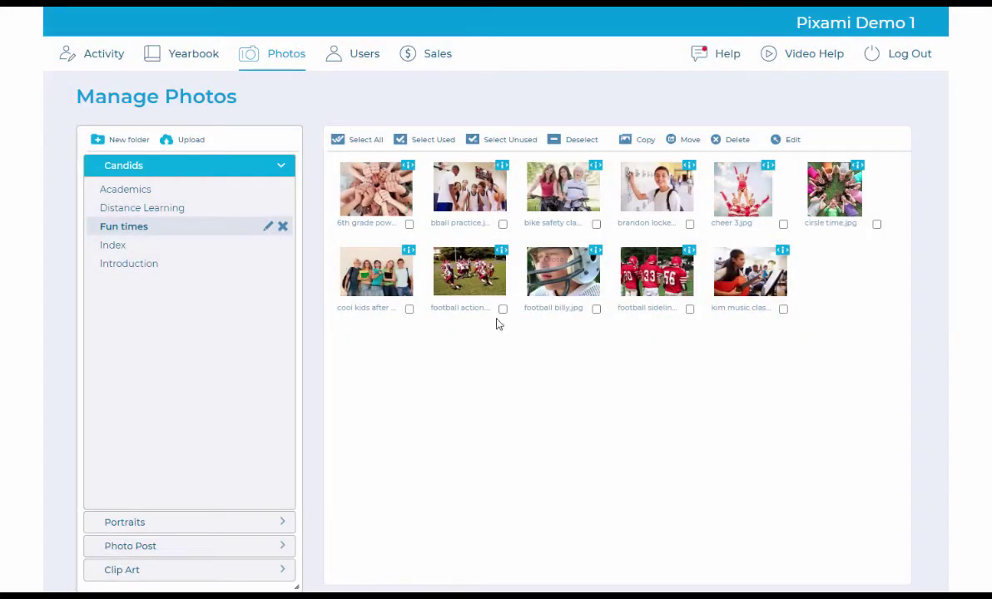
click(609, 179)
click(690, 142)
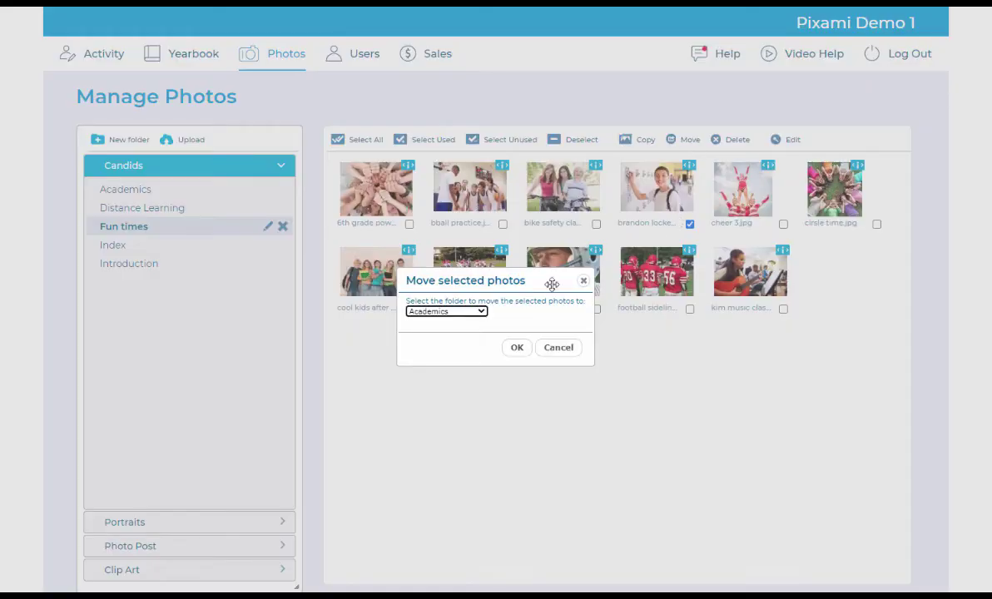
click(434, 312)
click(429, 372)
click(513, 348)
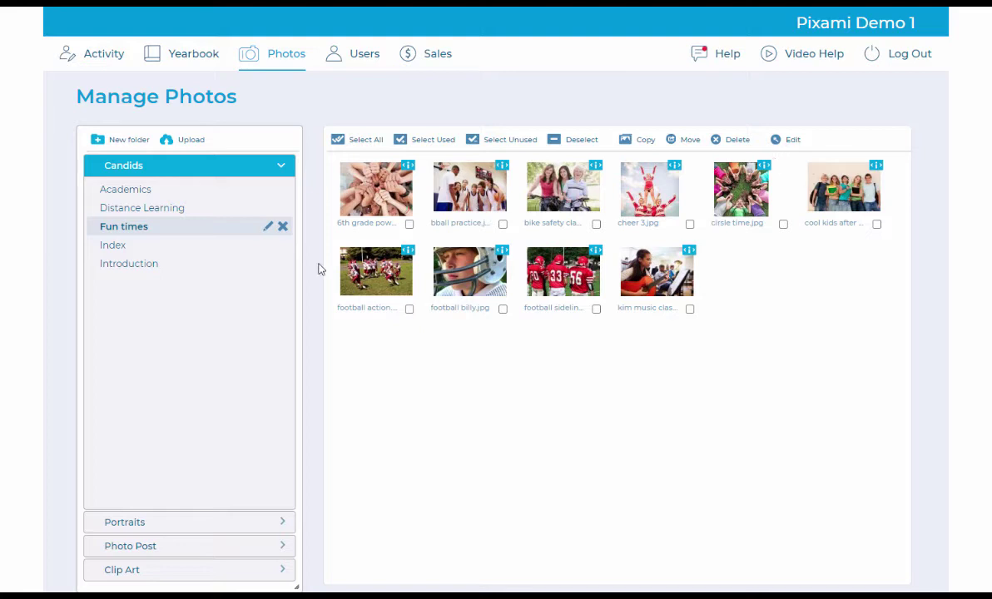
Preview the Fun times photos one by one with their photo information, from 6th grade power.jpg to football billy.jpg.
click(408, 167)
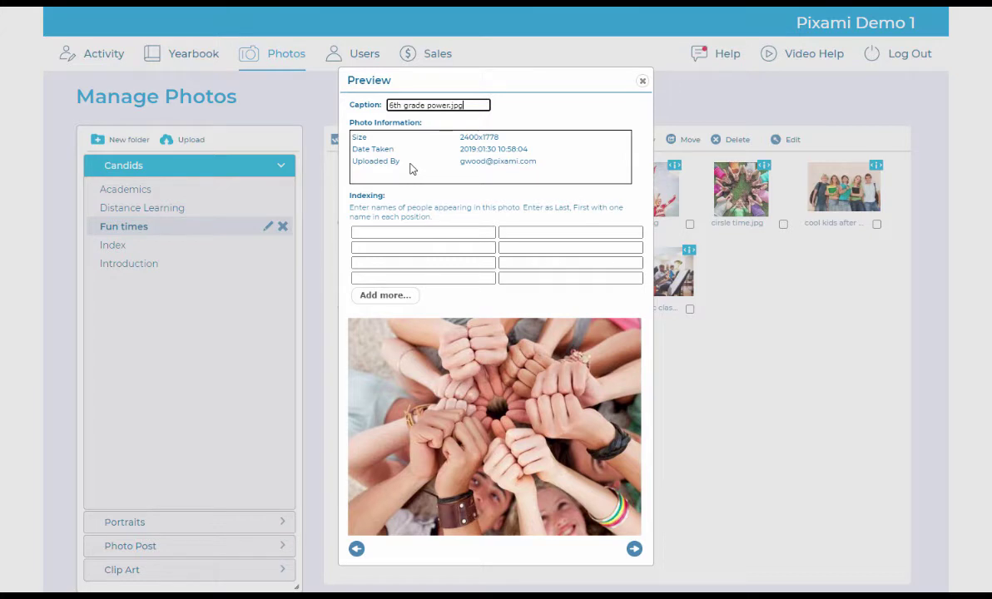
click(634, 549)
click(635, 549)
click(634, 549)
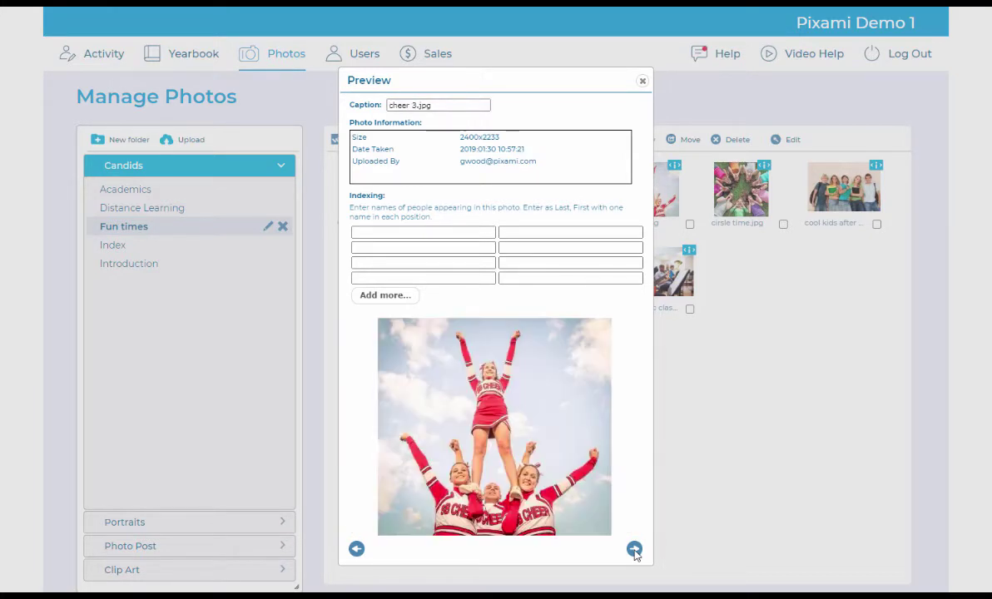
click(635, 549)
click(634, 549)
click(634, 549)
click(634, 550)
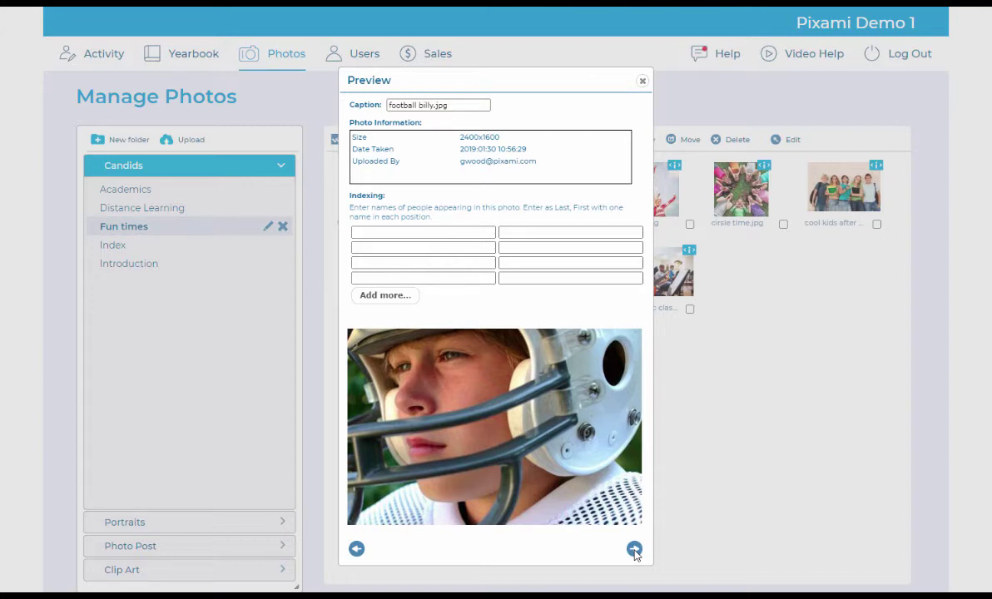
Index football billy.jpg with a student's name picked from the suggestions for "and", and view the remaining Fun times photos.
click(397, 234)
text(and)
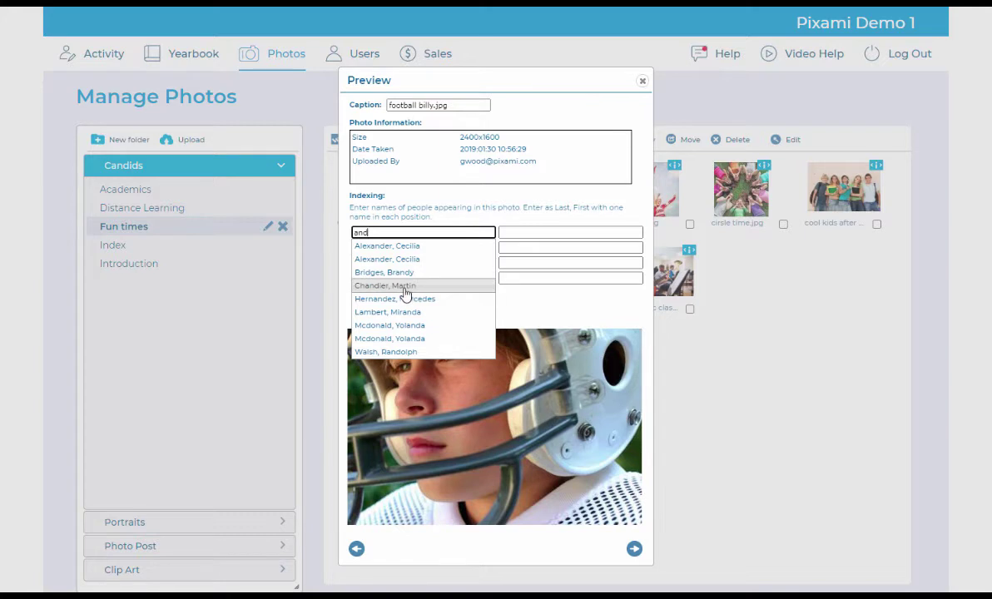
click(406, 287)
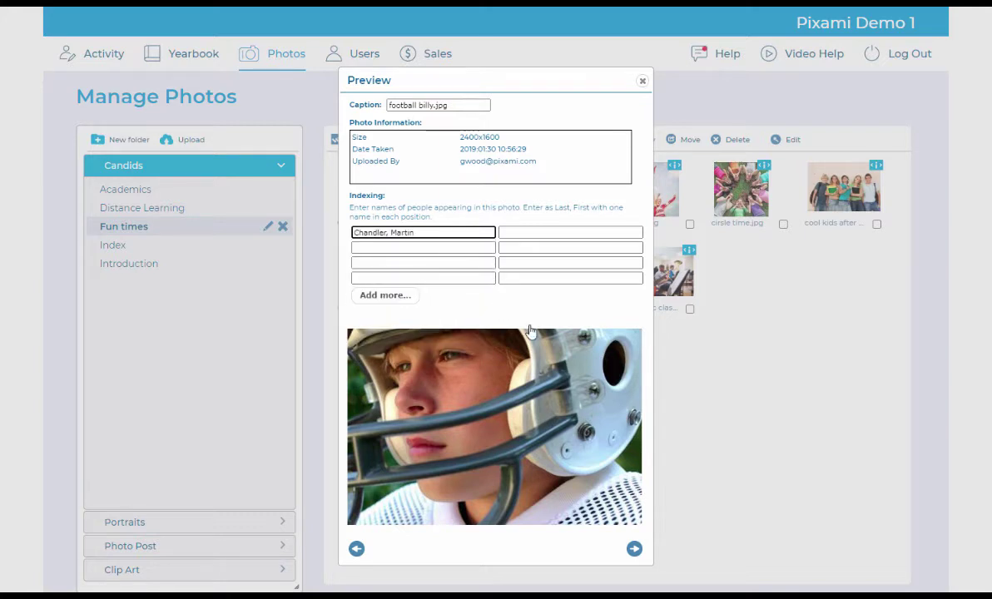
click(634, 550)
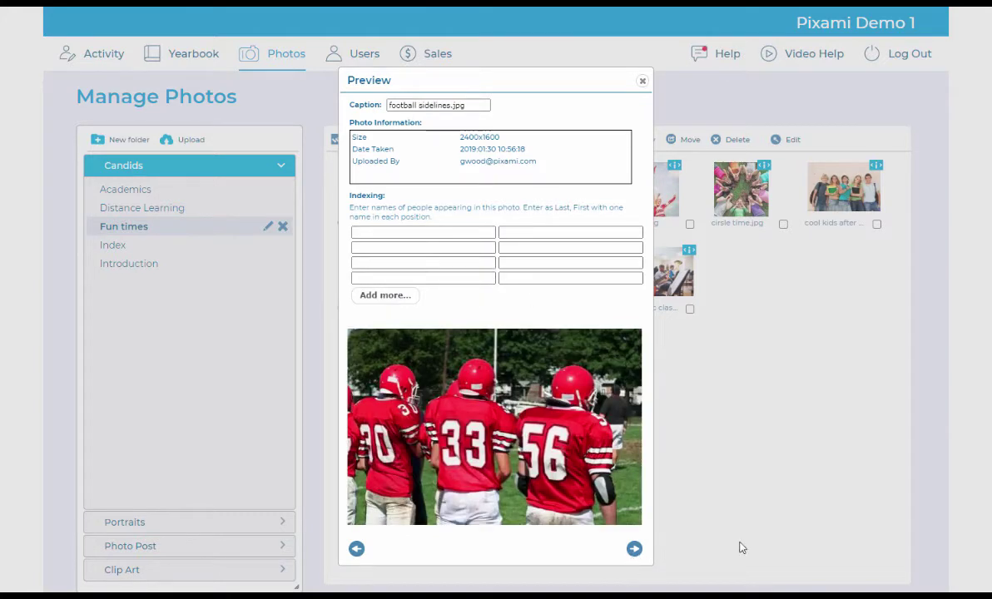
click(634, 551)
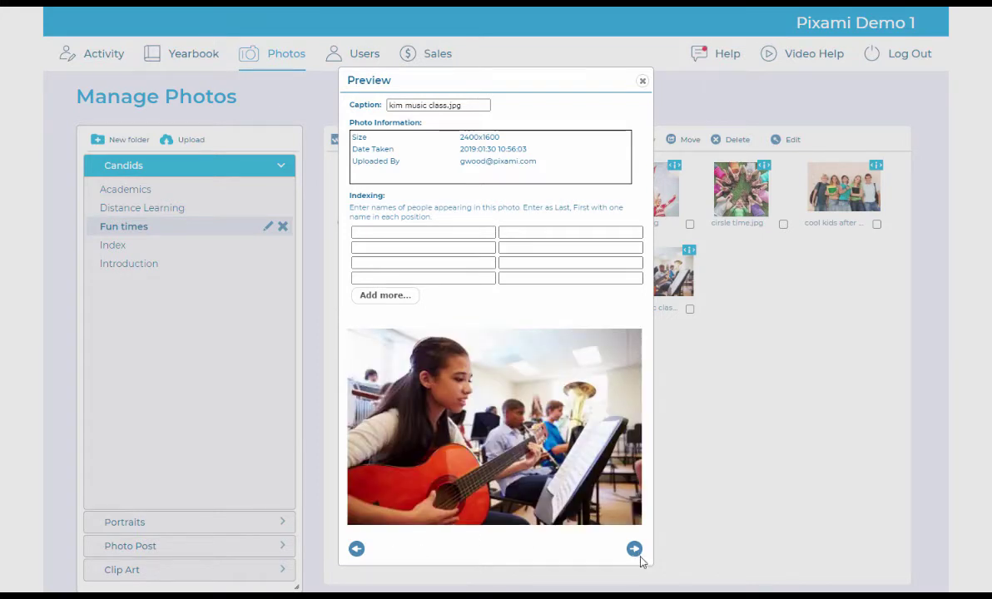
click(643, 83)
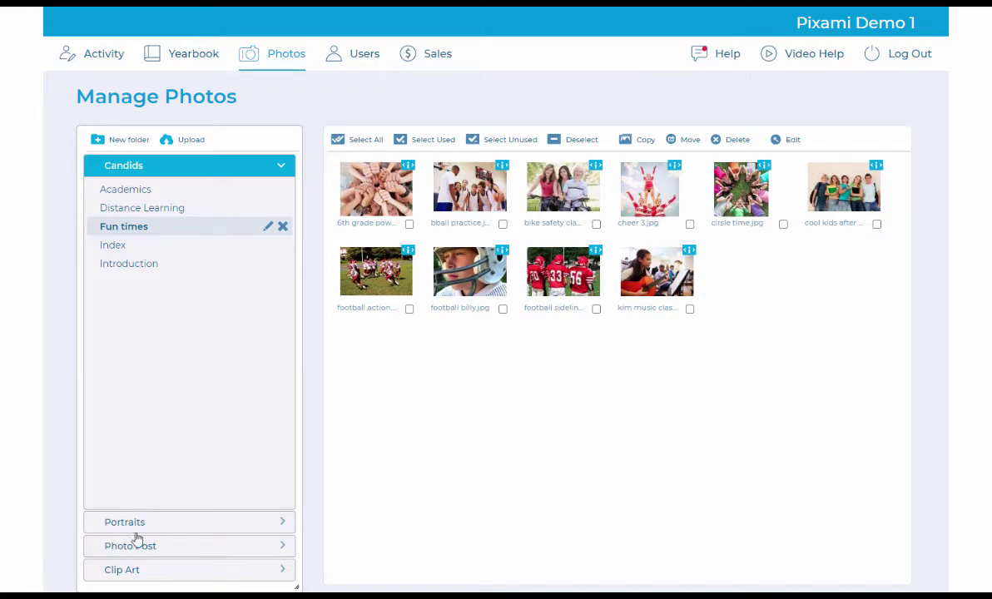
Generate a print PDF of the Grade 6 and Grade 7 portrait folders.
click(163, 522)
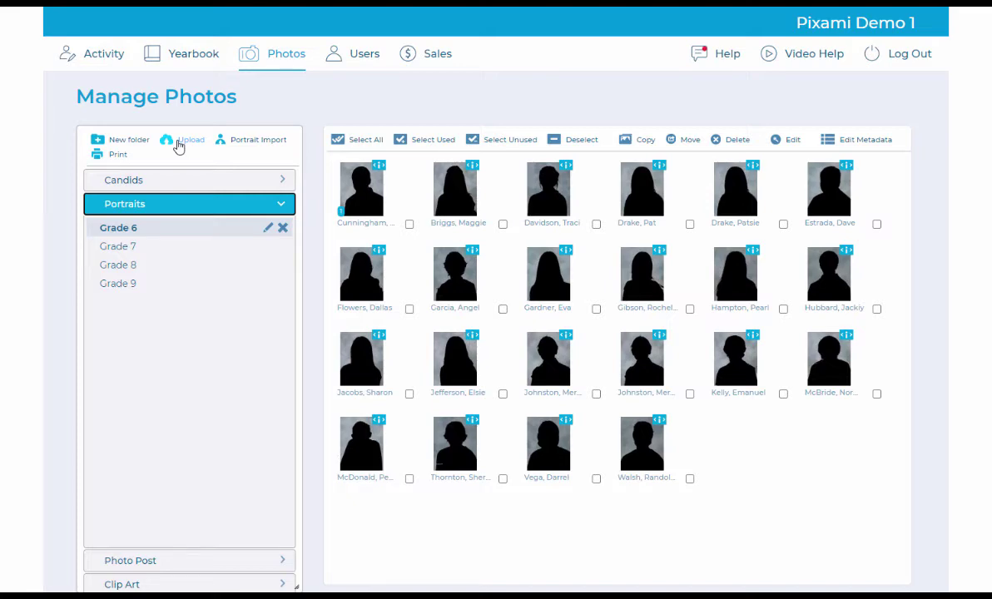
click(116, 157)
click(420, 260)
click(420, 273)
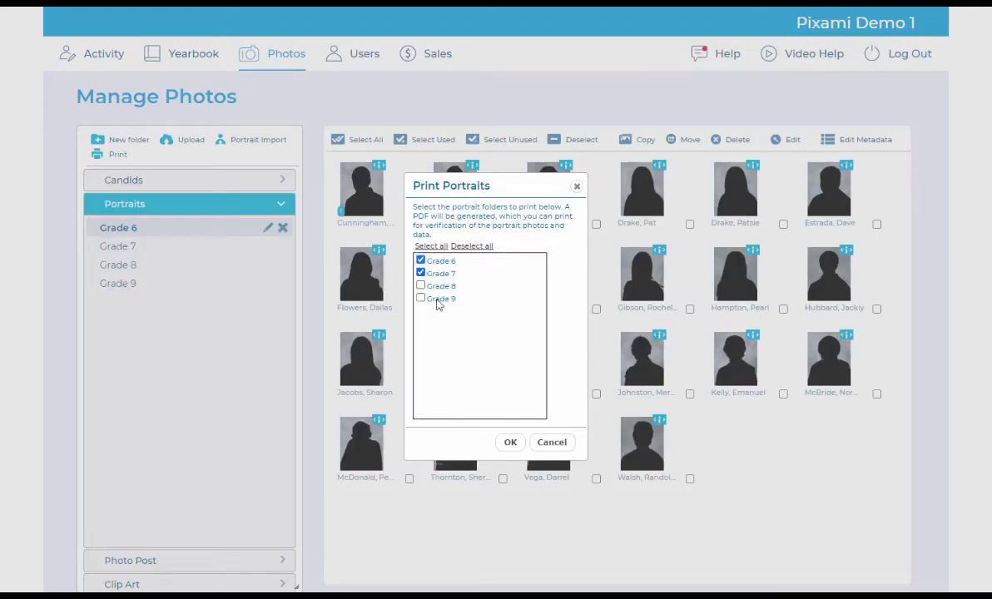
click(510, 443)
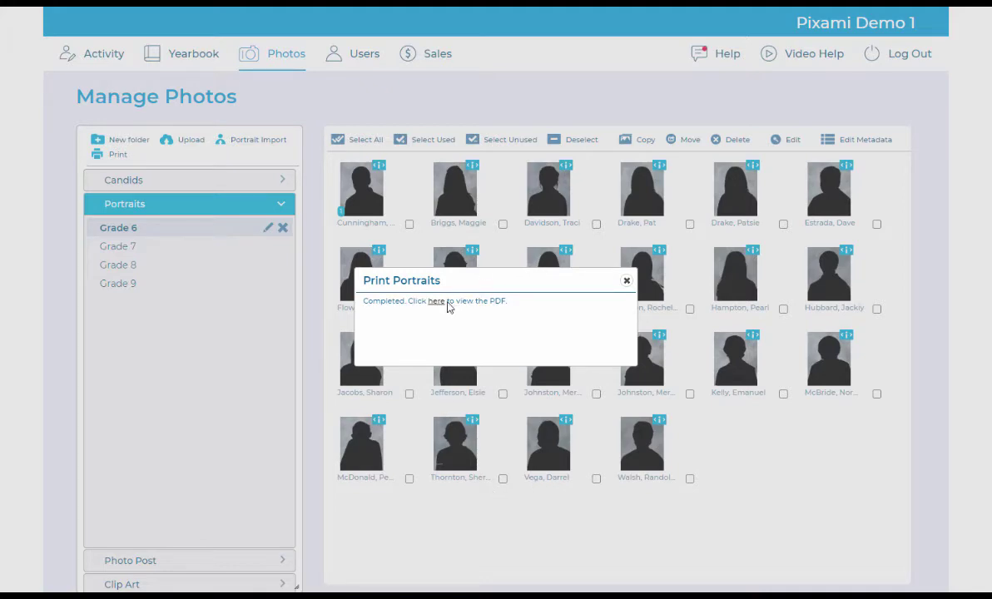
View the generated portrait PDF and look through its Grade 6 proof pages.
click(439, 302)
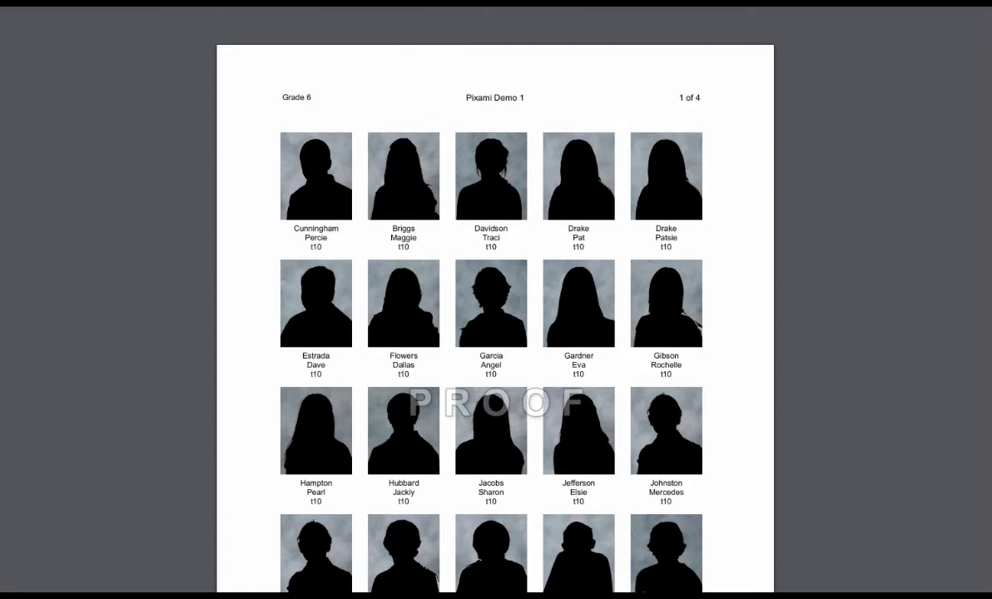
scroll(495, 333, down, 1)
scroll(495, 316, down, 15)
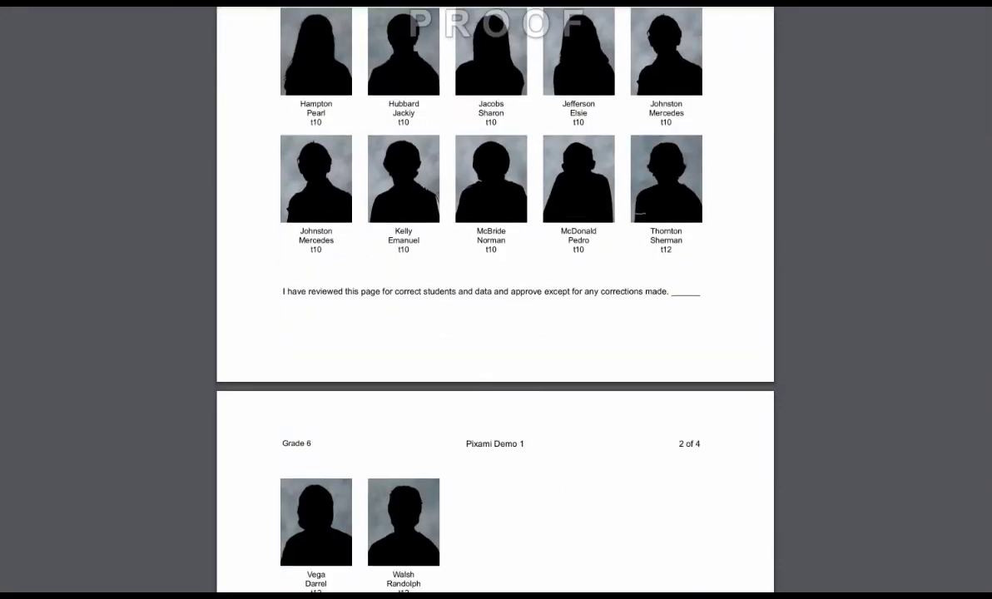
scroll(495, 317, down, 10)
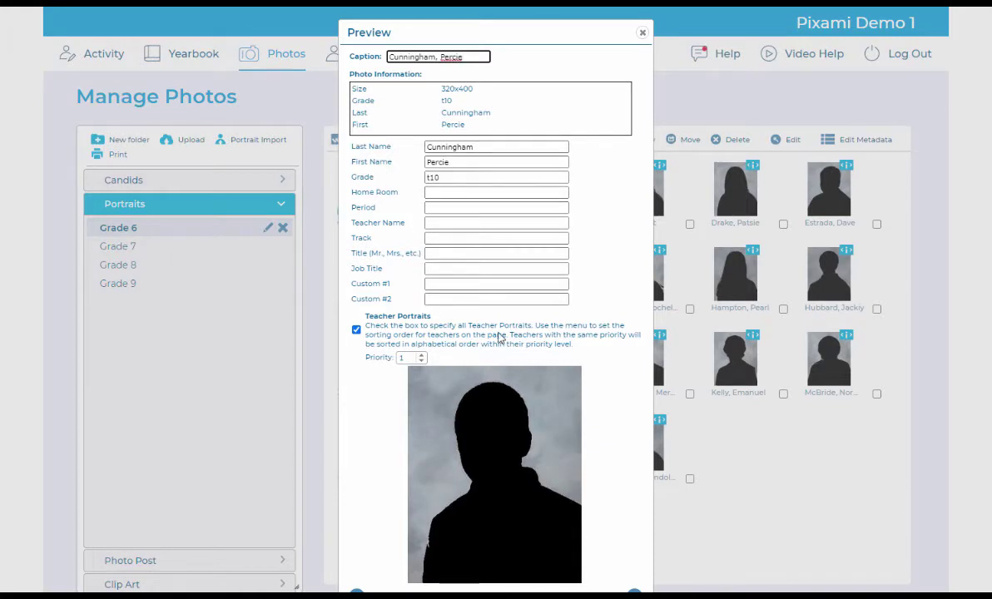
Preview the first four Grade 6 portraits one by one and try marking the fourth as a teacher portrait.
key(Left)
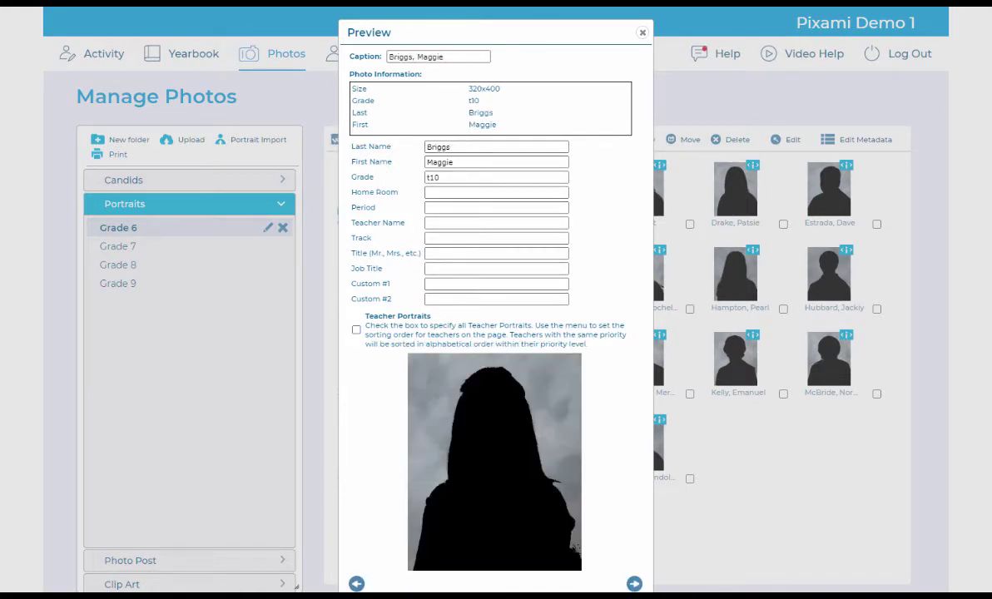
key(Right)
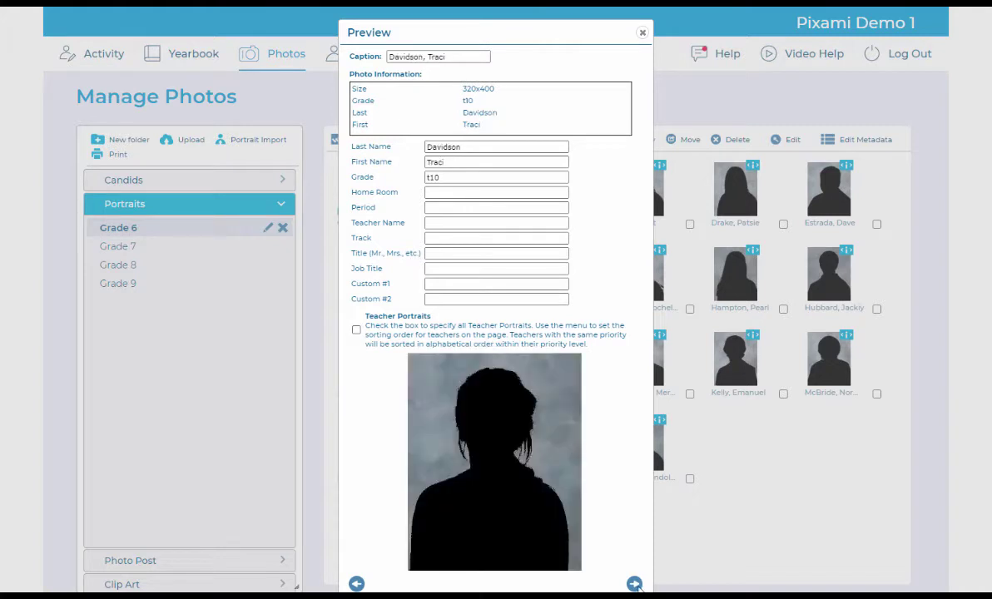
key(Right)
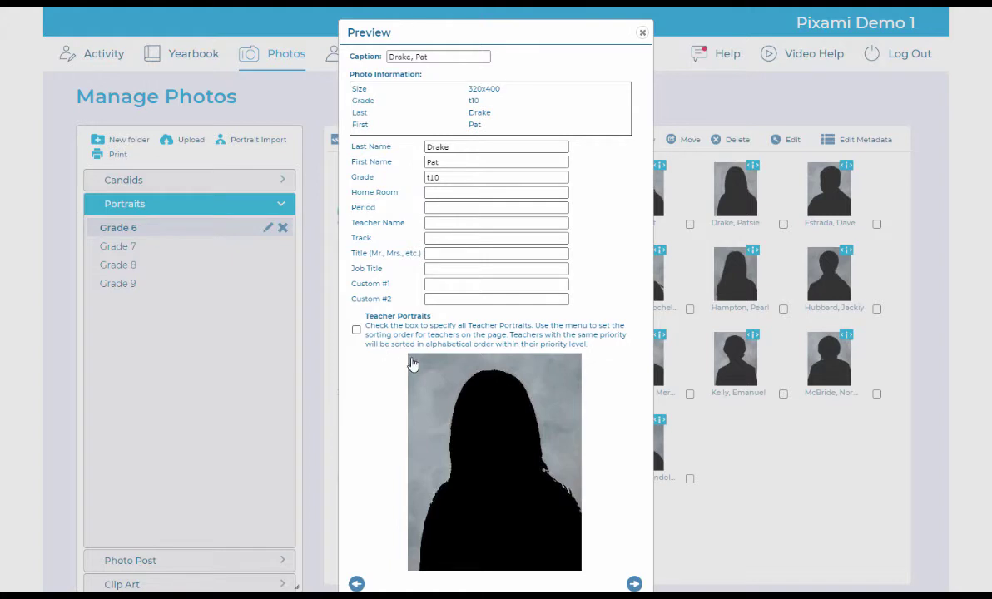
click(356, 329)
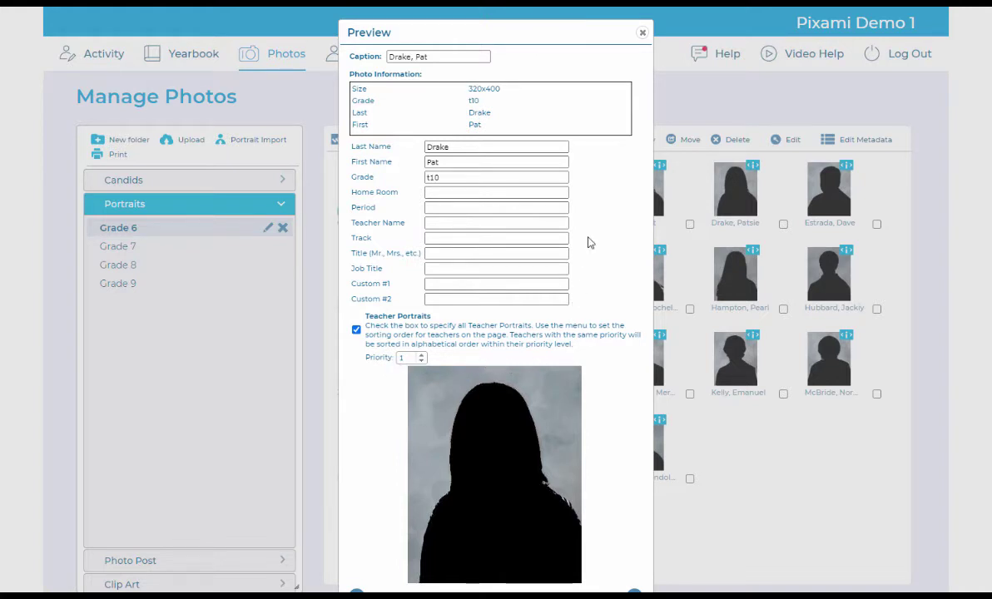
click(643, 32)
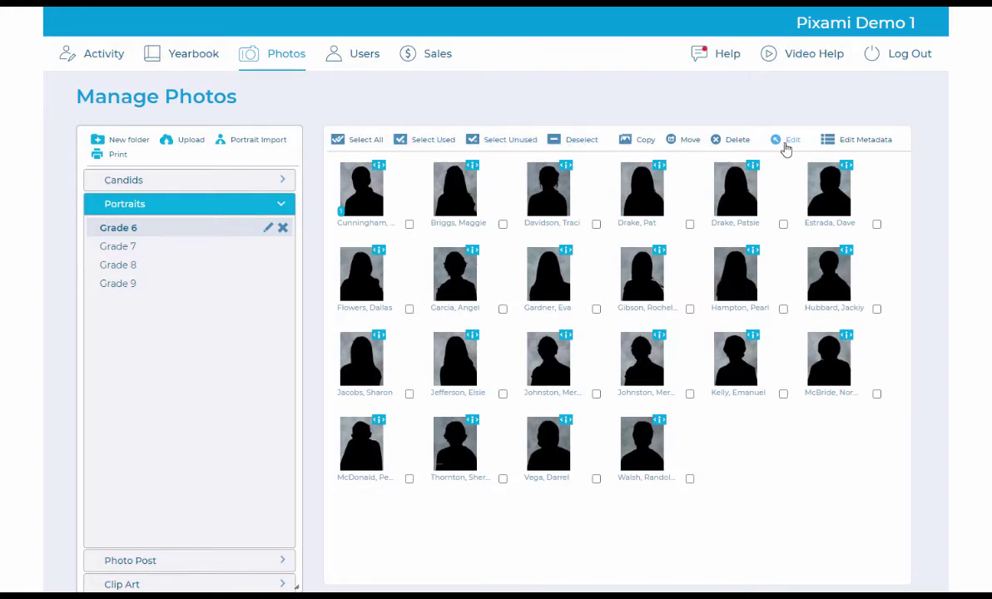
Examine the metadata table for the Grade 6 portraits, including the columns up to Custom #1, and close it without editing.
click(828, 143)
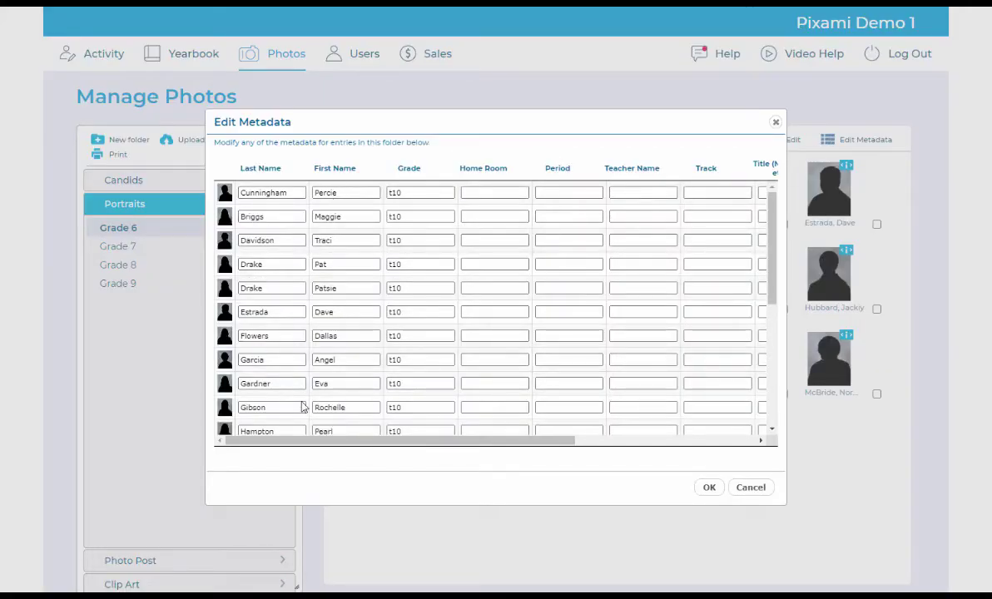
drag(467, 440, 583, 461)
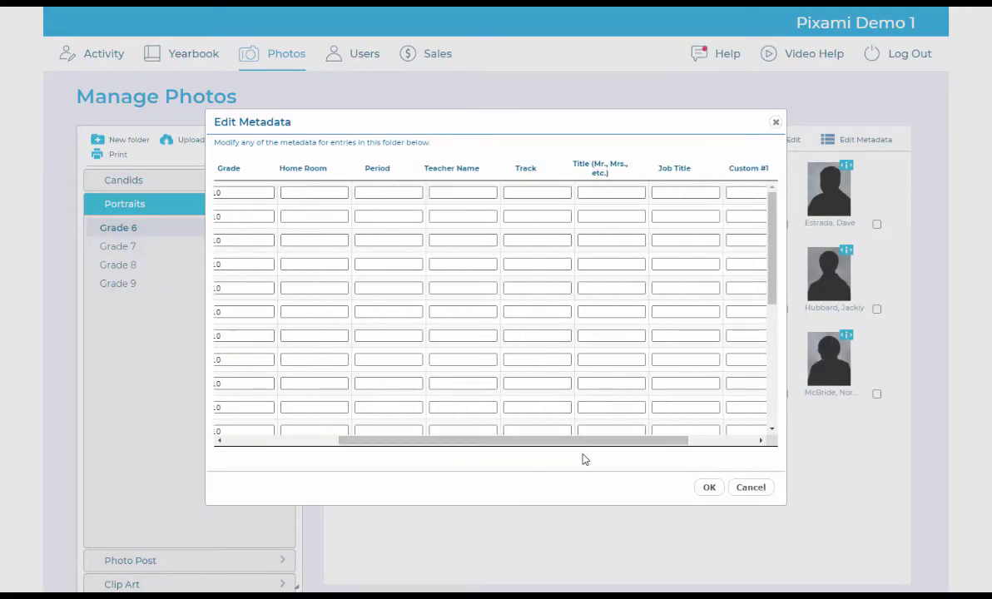
click(775, 123)
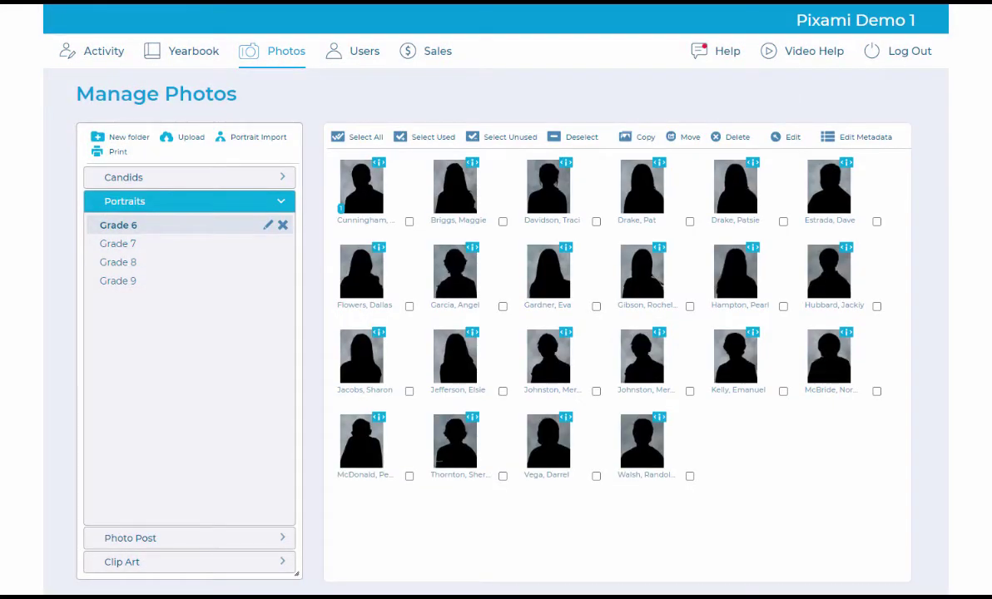
Send an e-mail invitation to contribute photos to the Home Learning folder in Photo Post, entering the recipient's e-mail address.
click(160, 537)
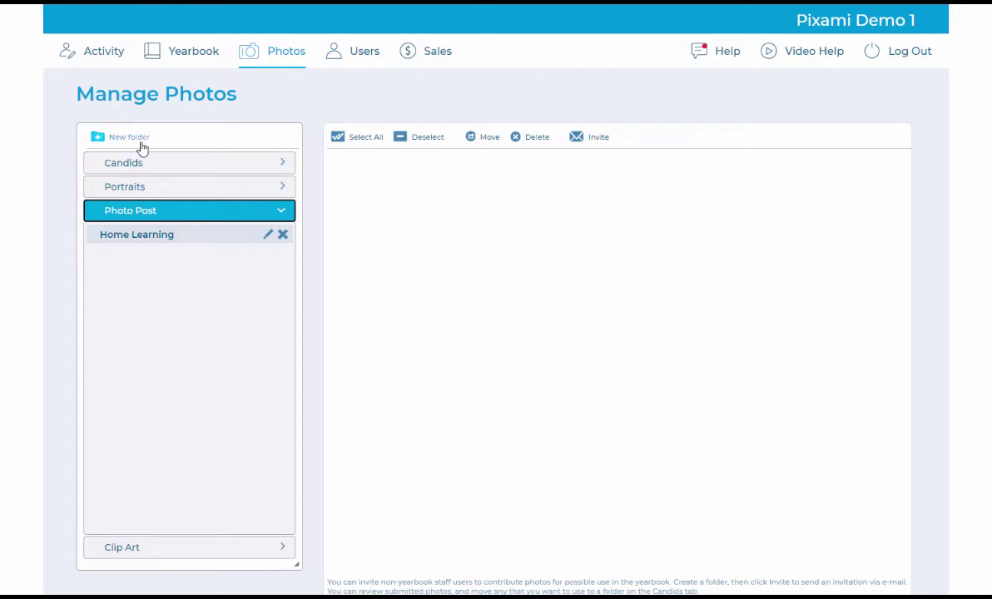
click(140, 238)
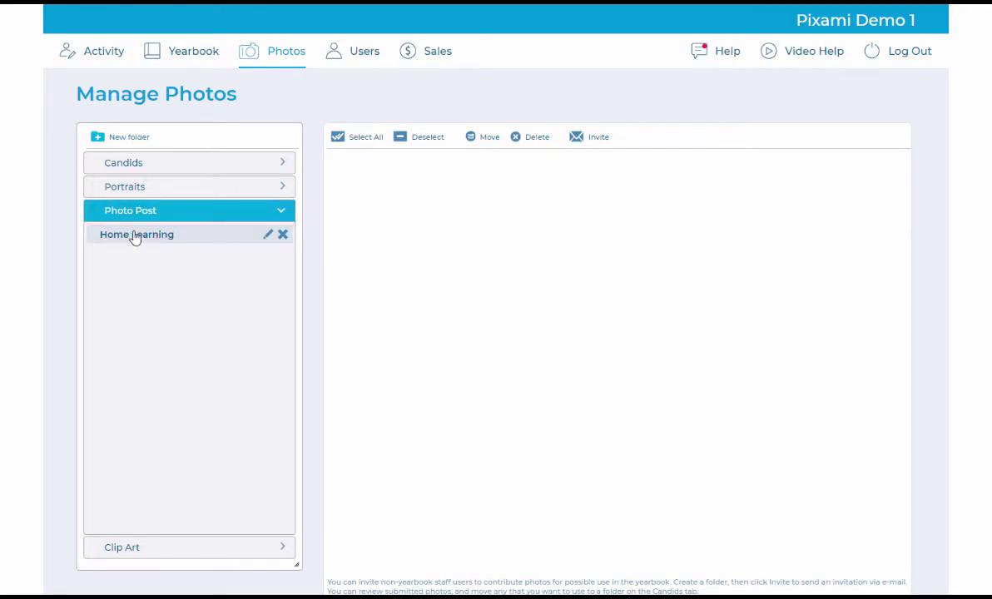
click(594, 143)
click(436, 283)
click(434, 312)
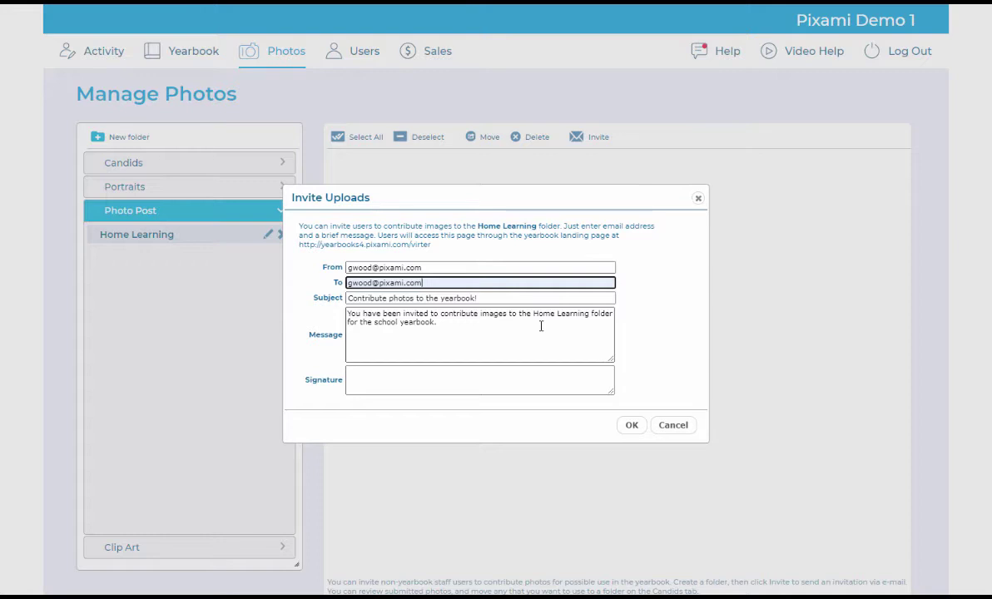
click(632, 425)
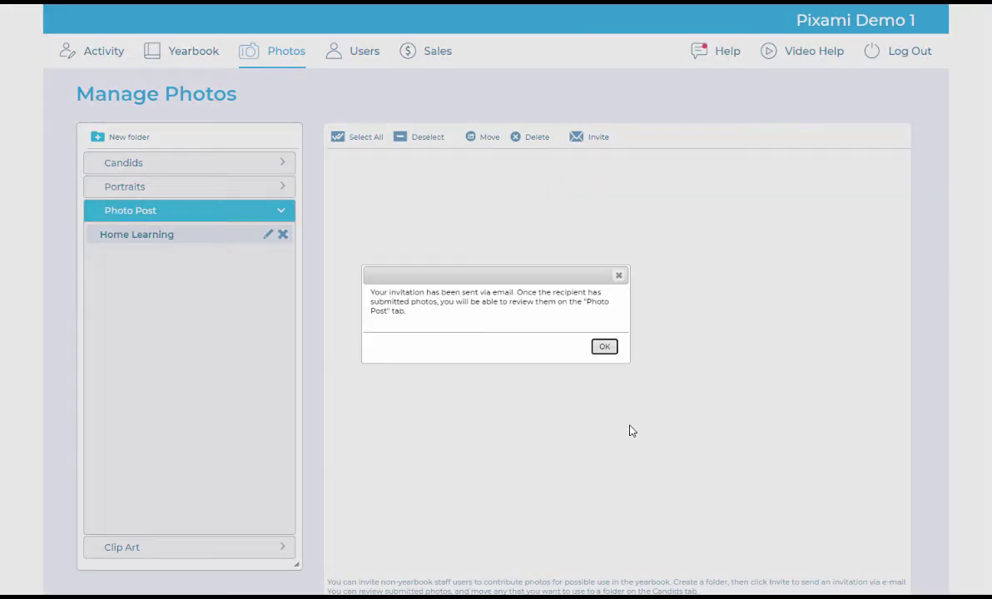
click(610, 349)
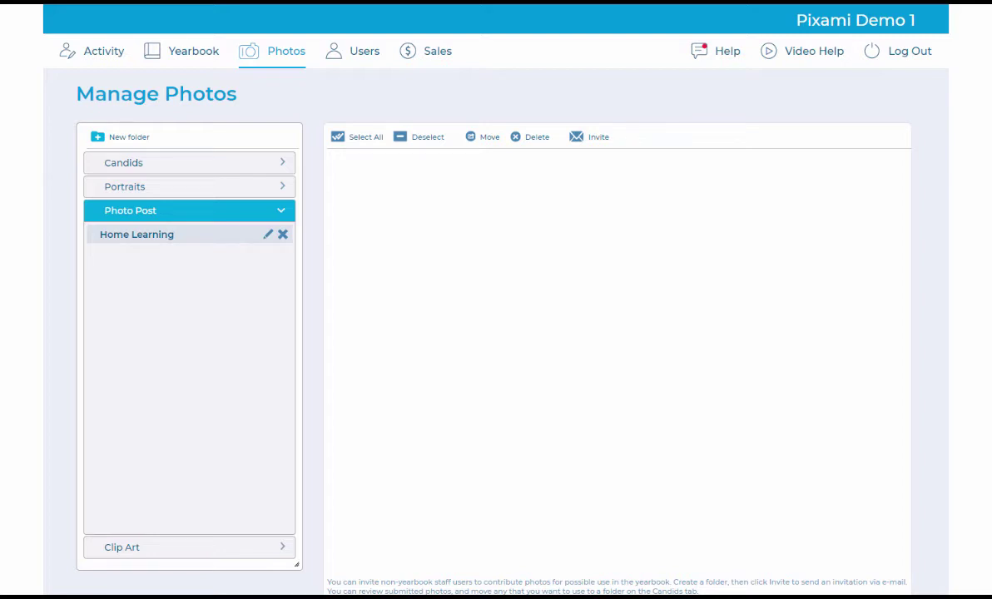
Preview H .png and huskies big red.png in the Huskies logo clip art folder.
click(168, 550)
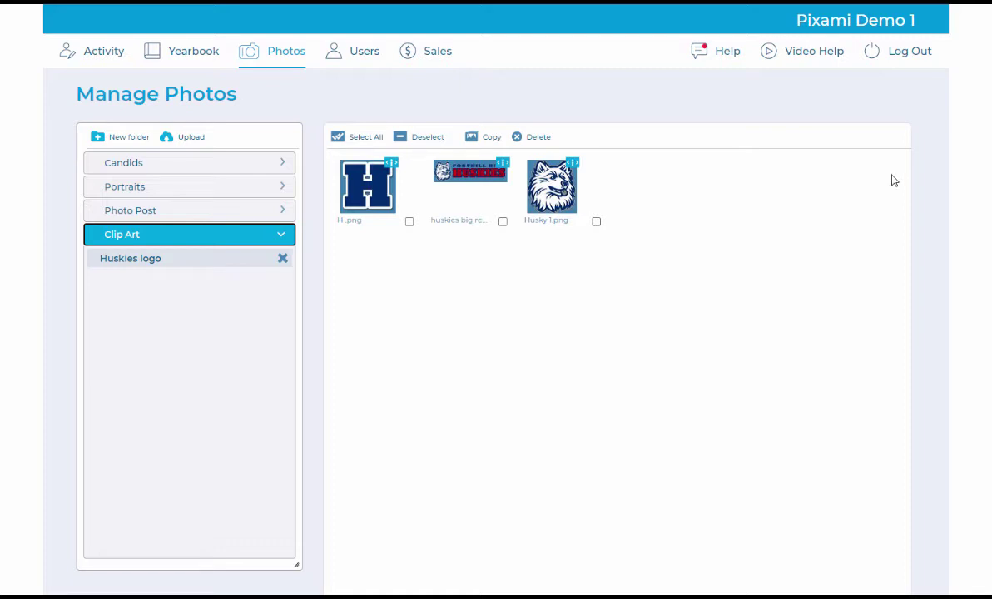
click(393, 166)
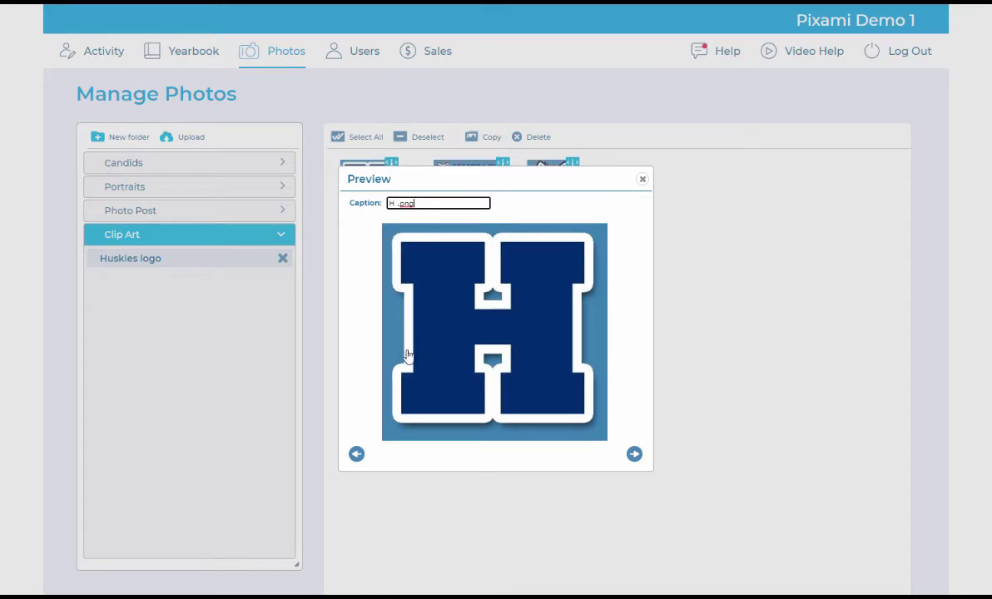
click(635, 453)
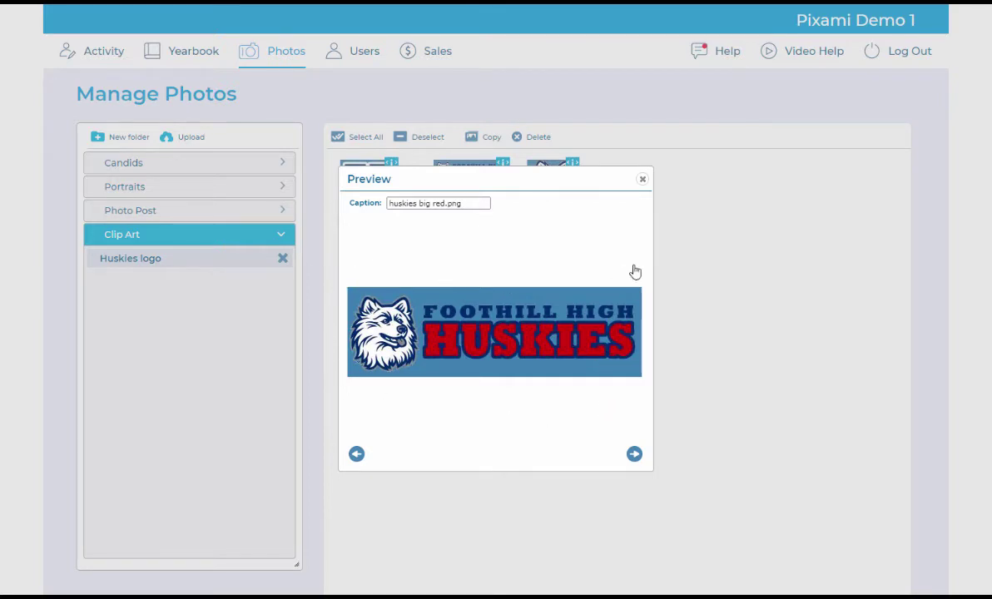
click(642, 180)
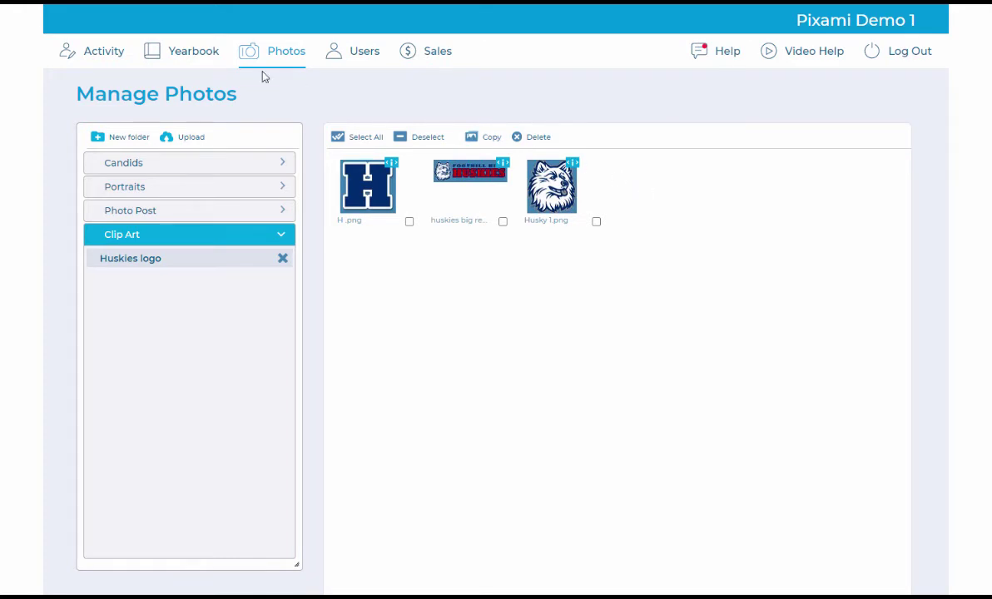
Open the Fun times section for editing and move the first photo frame on the right-hand page slightly to the left.
click(190, 58)
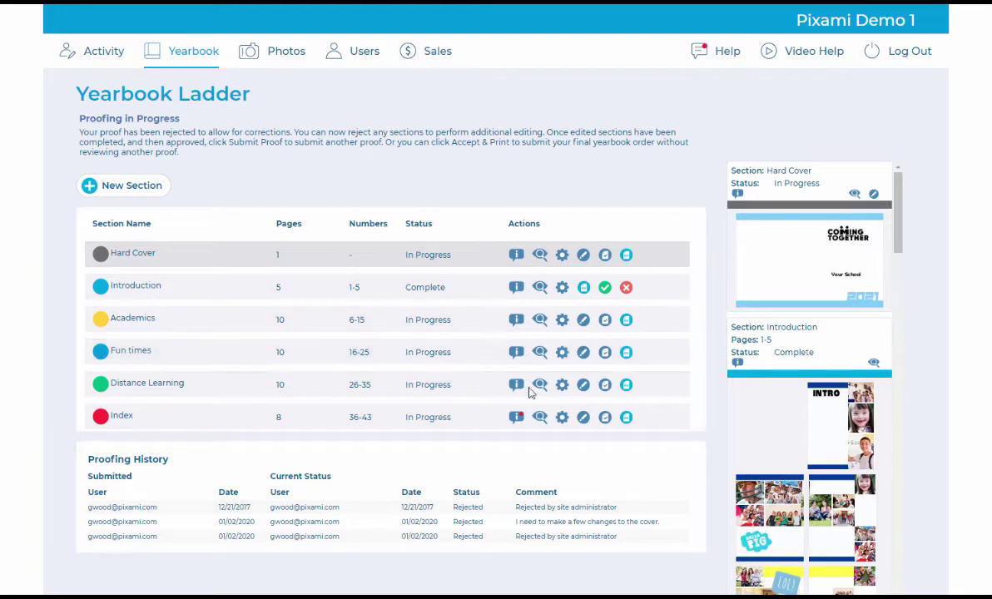
click(587, 355)
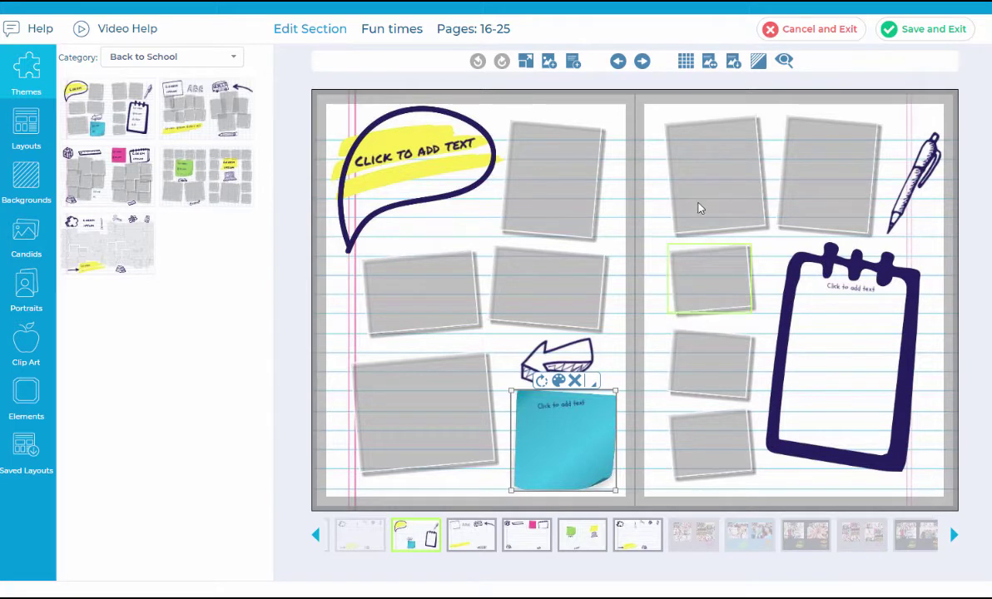
click(729, 201)
mouse_move(729, 200)
mouse_down()
mouse_move(653, 206)
mouse_move(724, 206)
mouse_up()
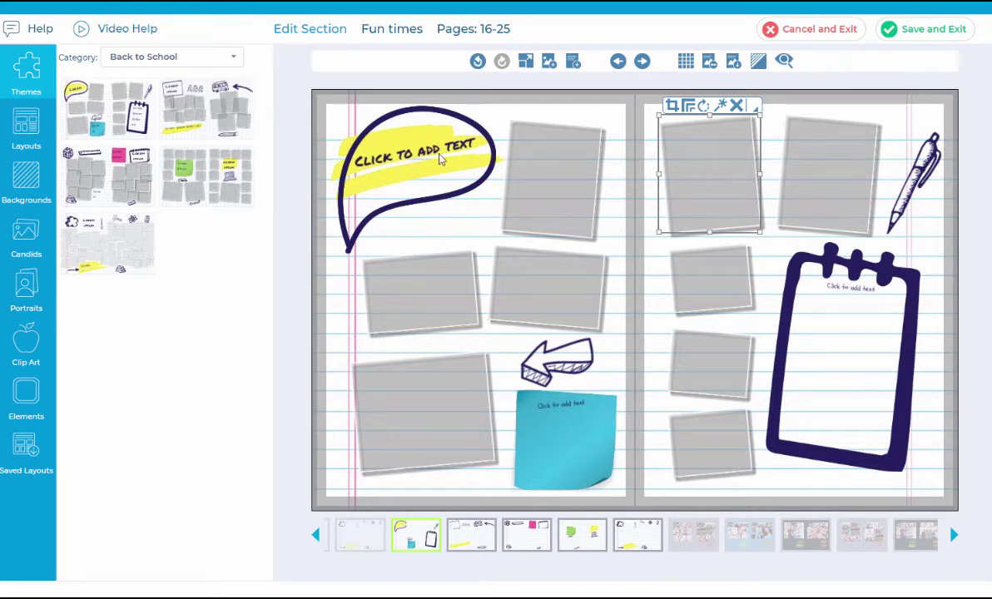
Browse the following Fun times spreads and return to the one with the speech bubble and blue sticky note.
click(471, 539)
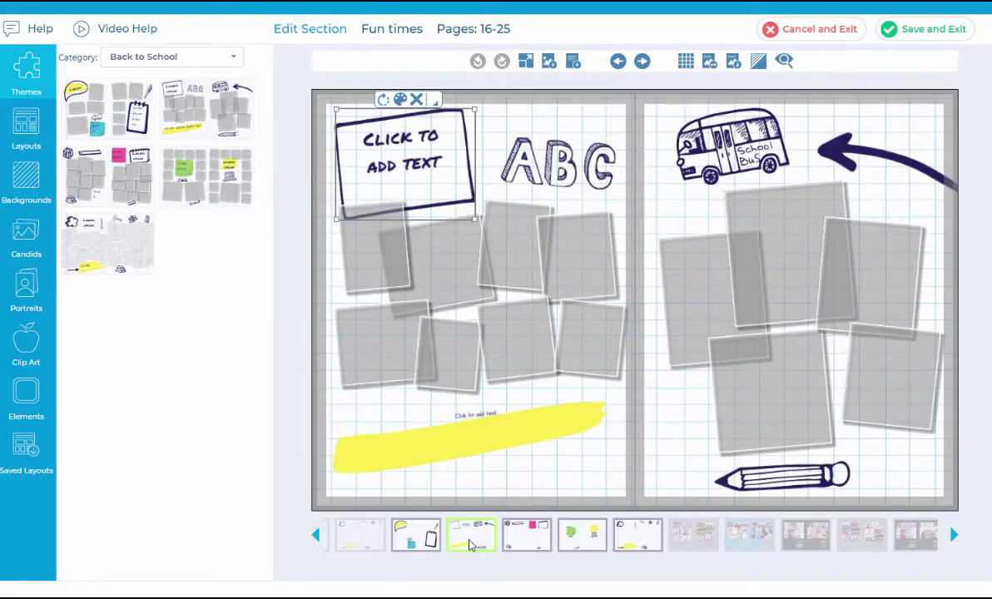
click(537, 541)
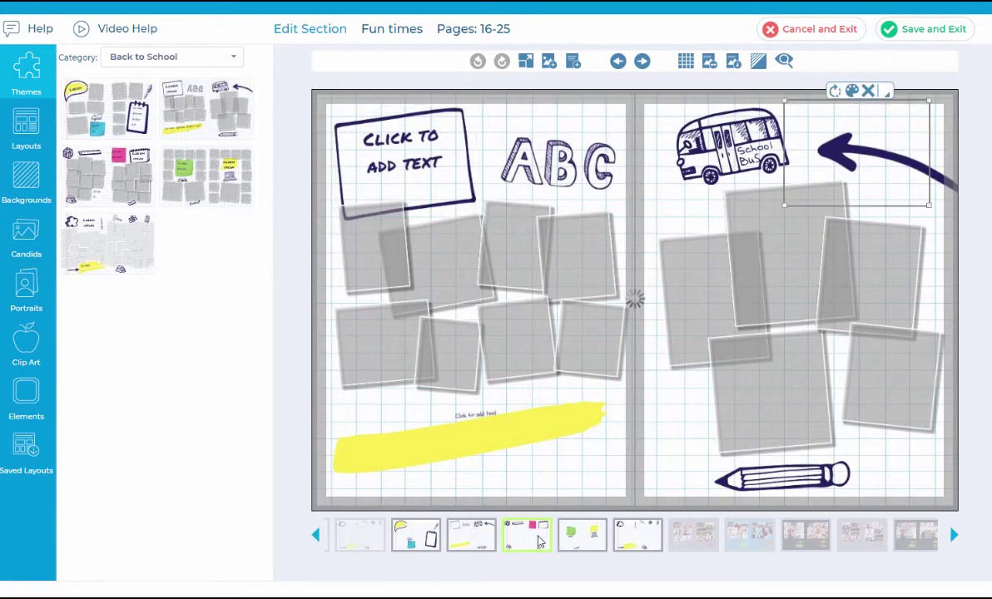
click(424, 537)
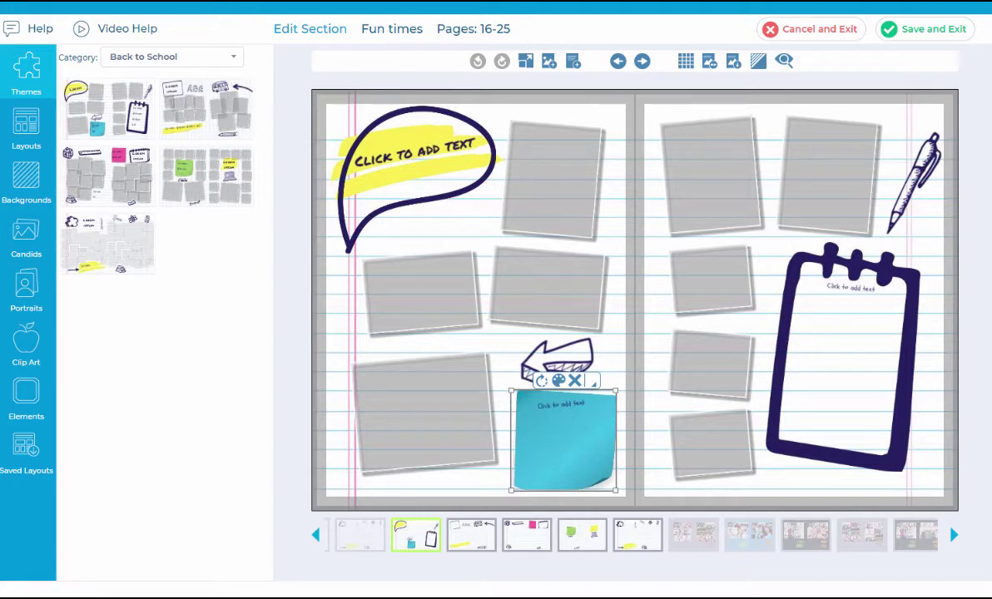
click(641, 61)
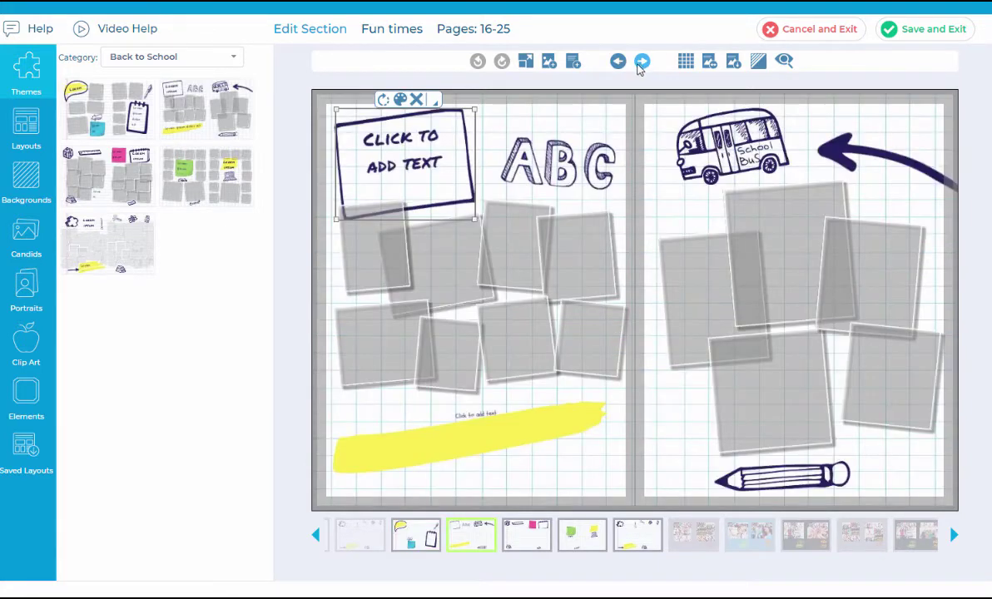
click(620, 64)
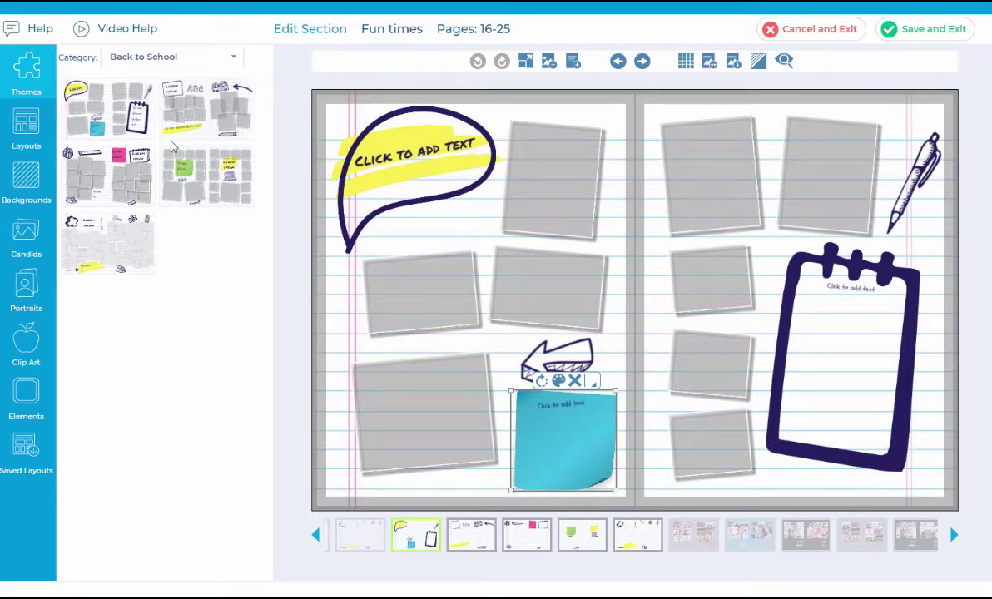
Apply the Back to School theme with the number cube and pink note to the current spread, and shift its ruler slightly right.
drag(487, 245, 491, 246)
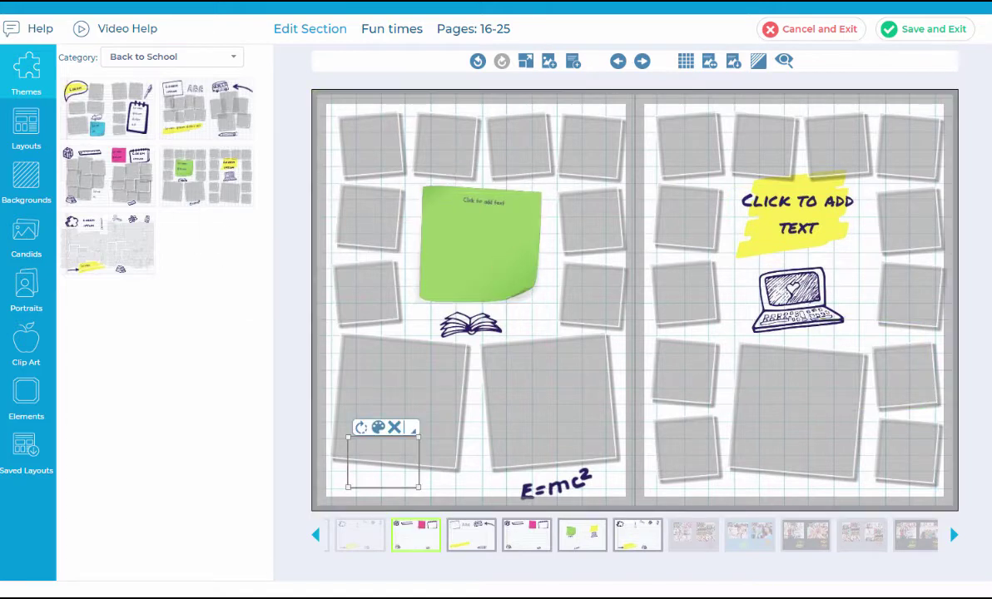
click(108, 176)
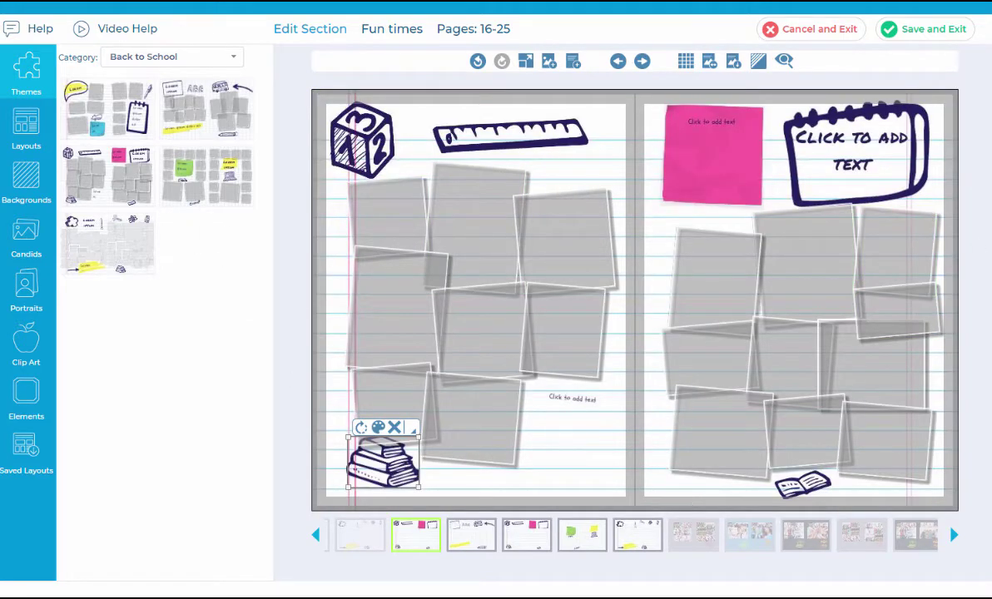
click(857, 158)
drag(499, 135, 522, 130)
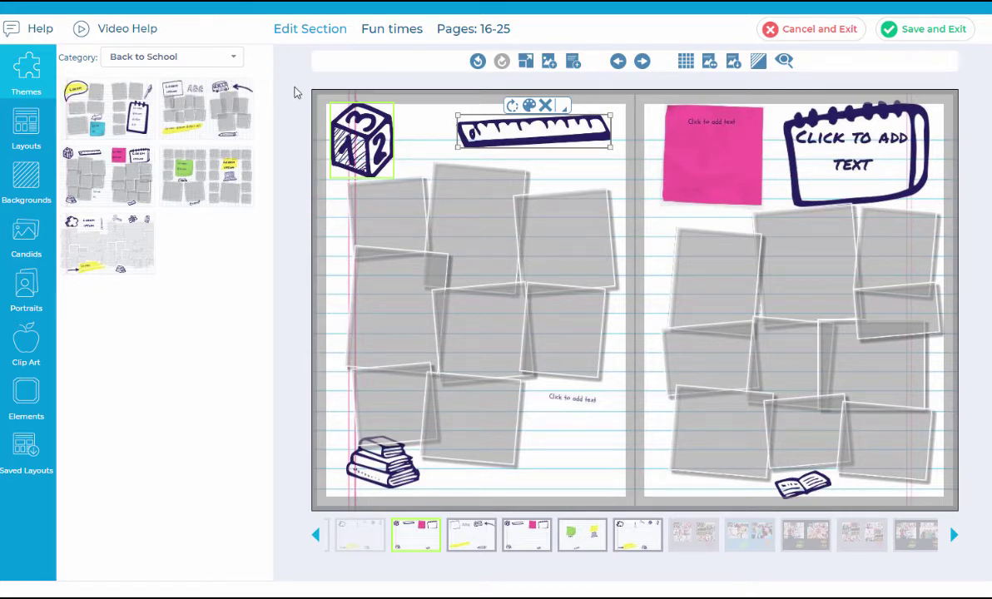
Browse the Distance Learning and Maptastic theme categories and return to Back to School.
click(193, 58)
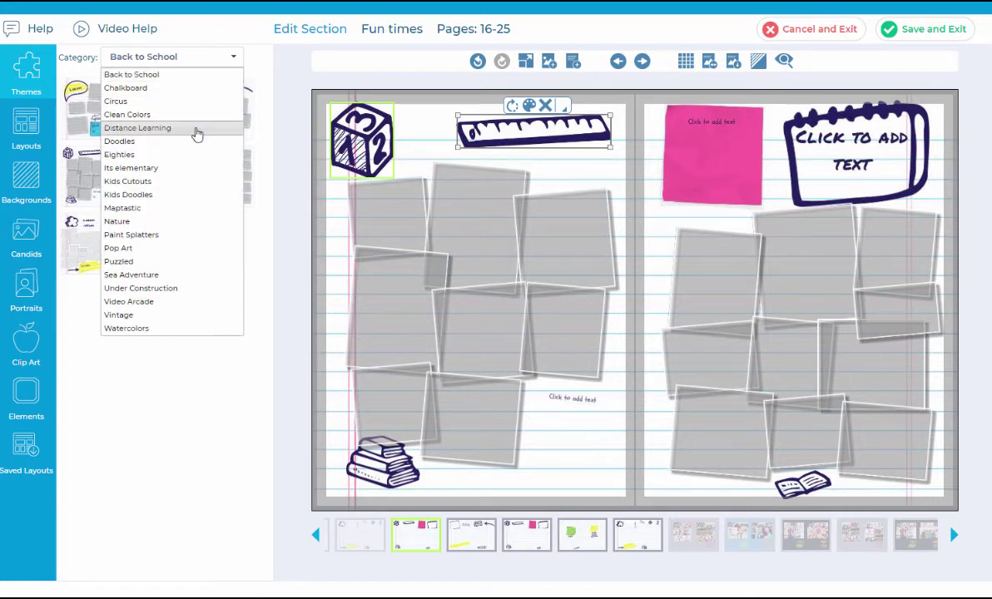
click(196, 129)
click(211, 60)
click(188, 216)
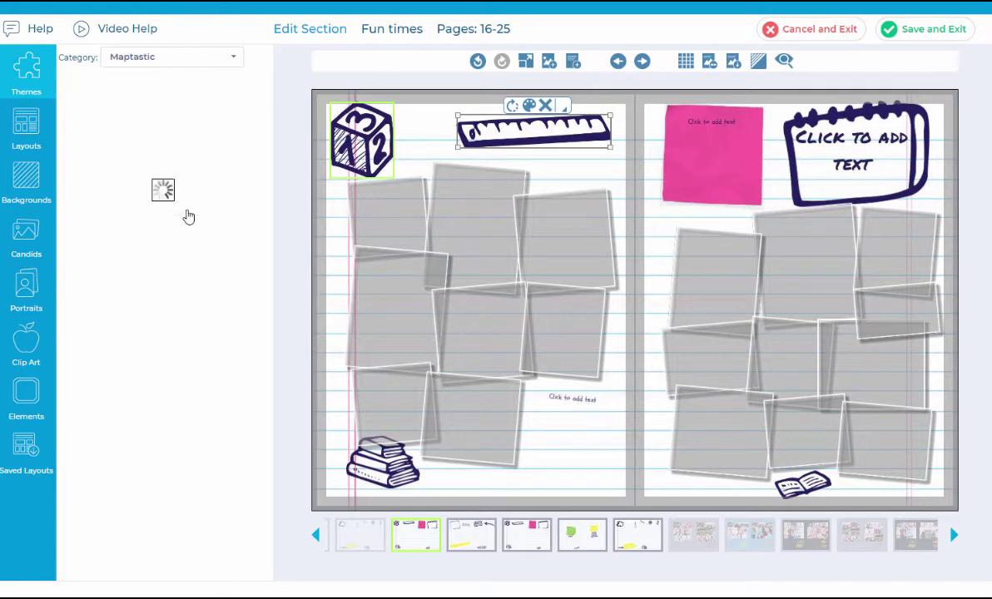
click(188, 57)
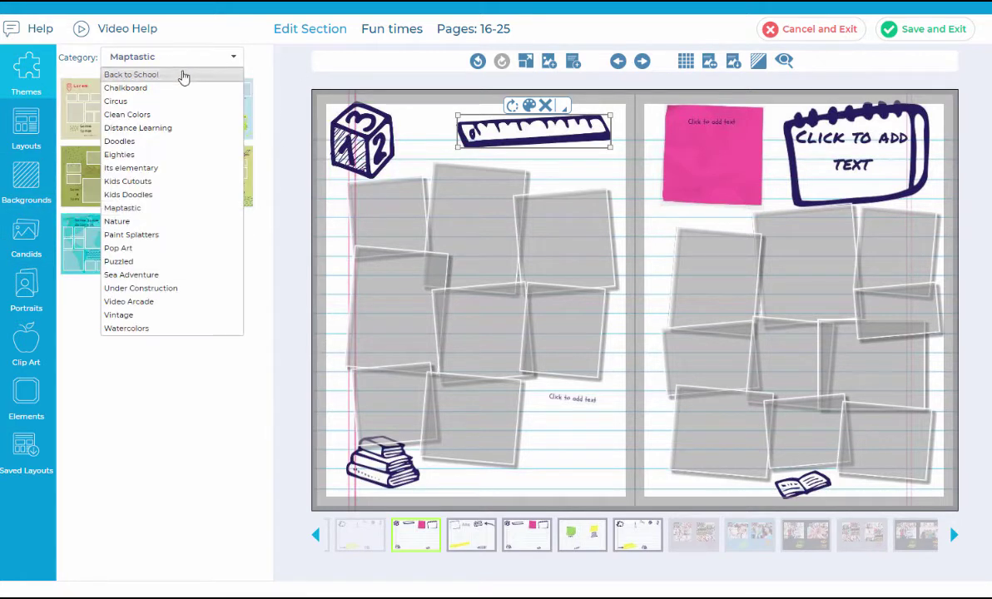
click(158, 74)
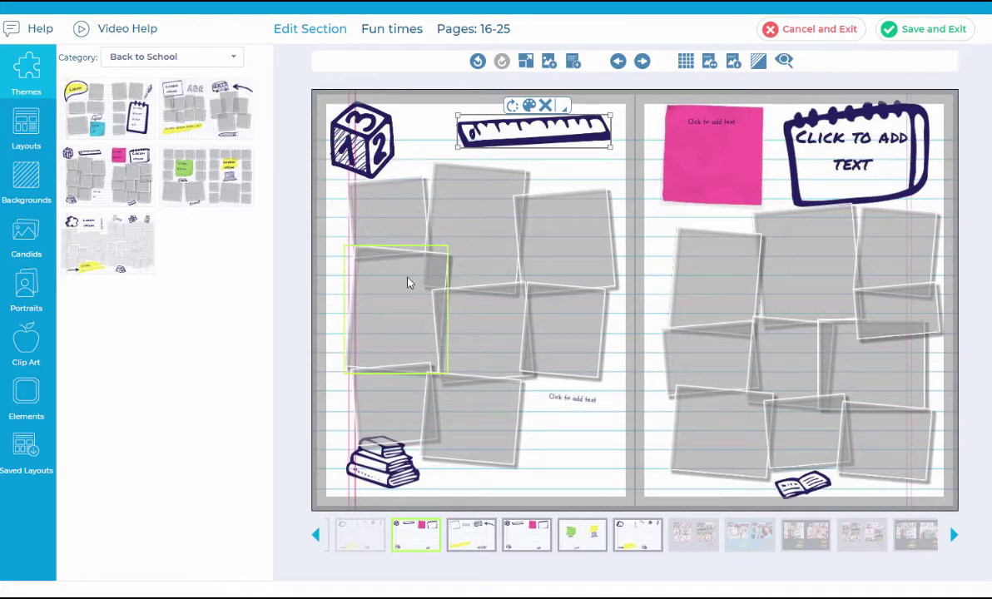
From the Fun times candids, place the cheerleader photo in the left-hand page's middle-left frame and the football helmet photo in its upper-right frame.
click(28, 234)
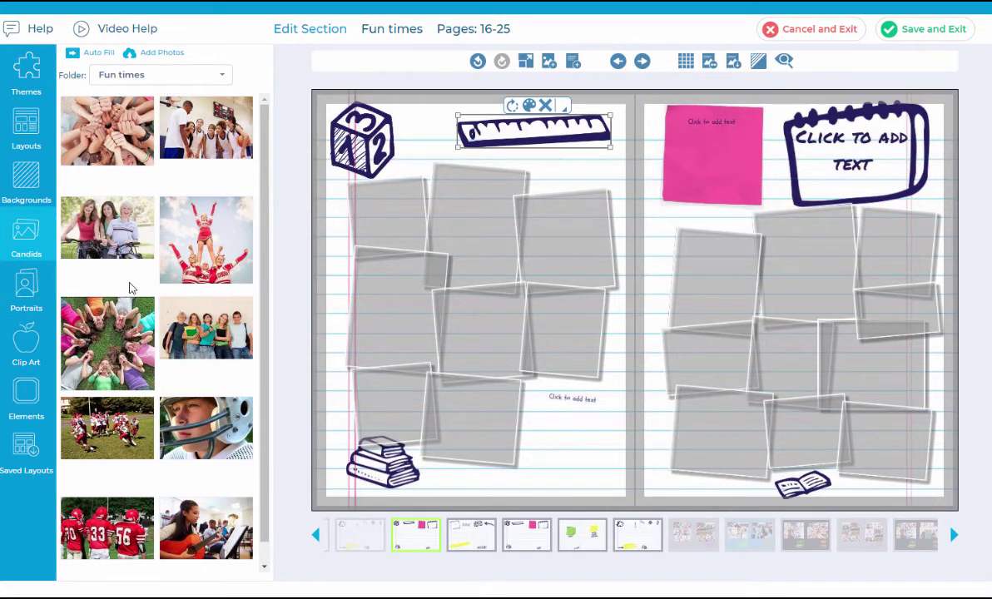
click(209, 77)
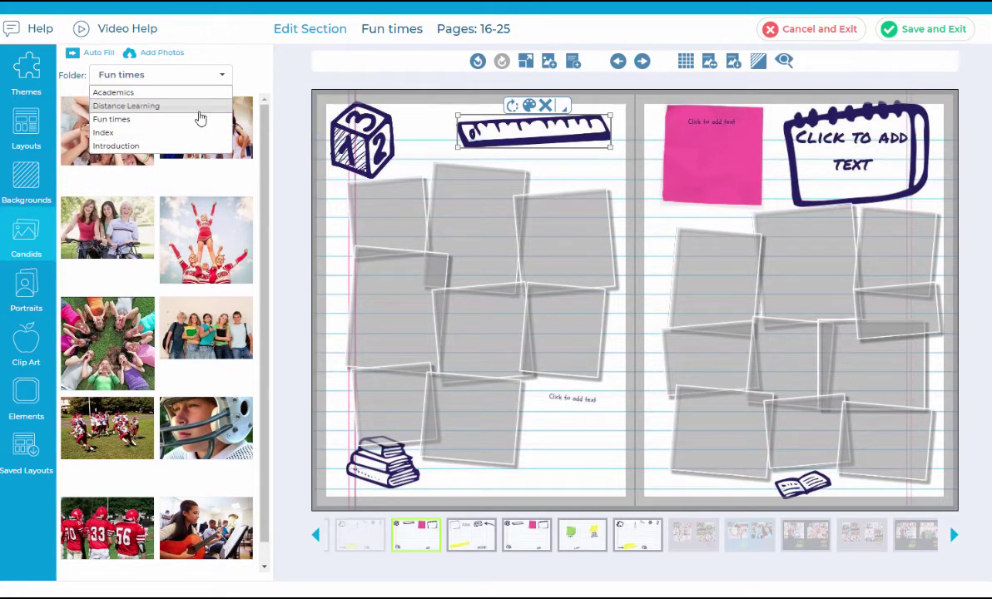
click(204, 50)
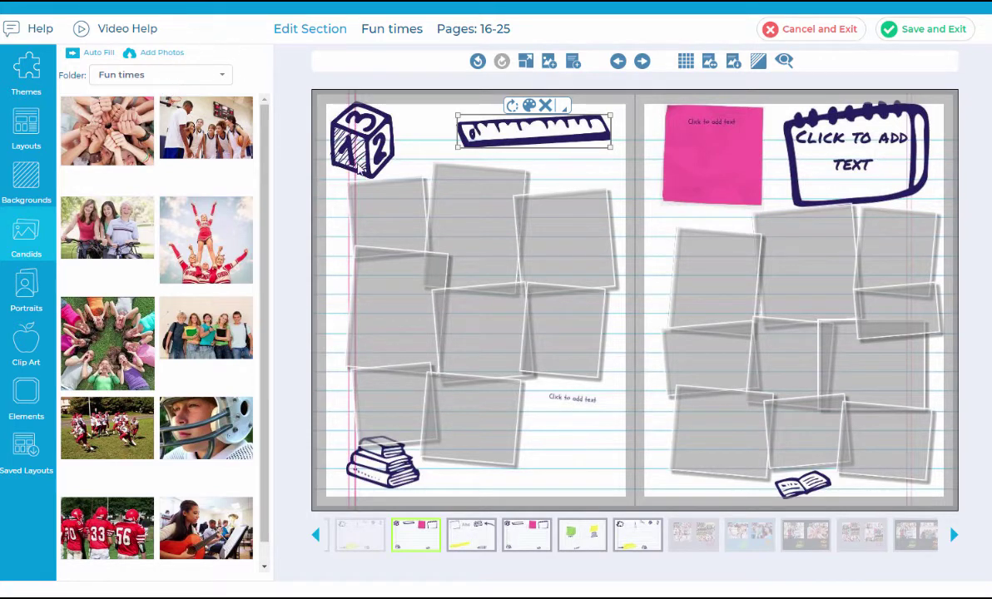
click(377, 298)
click(205, 240)
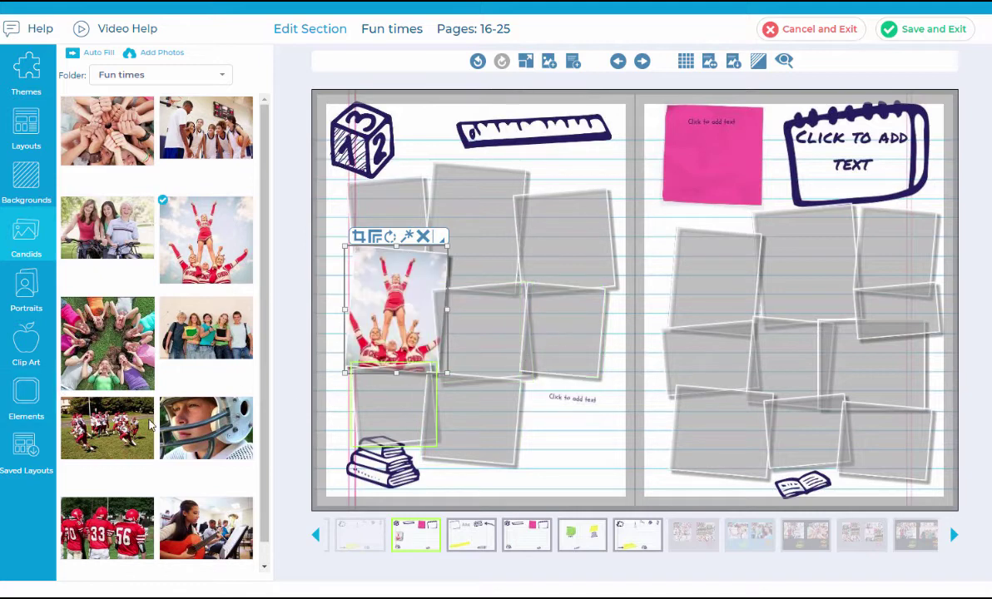
drag(178, 426, 549, 267)
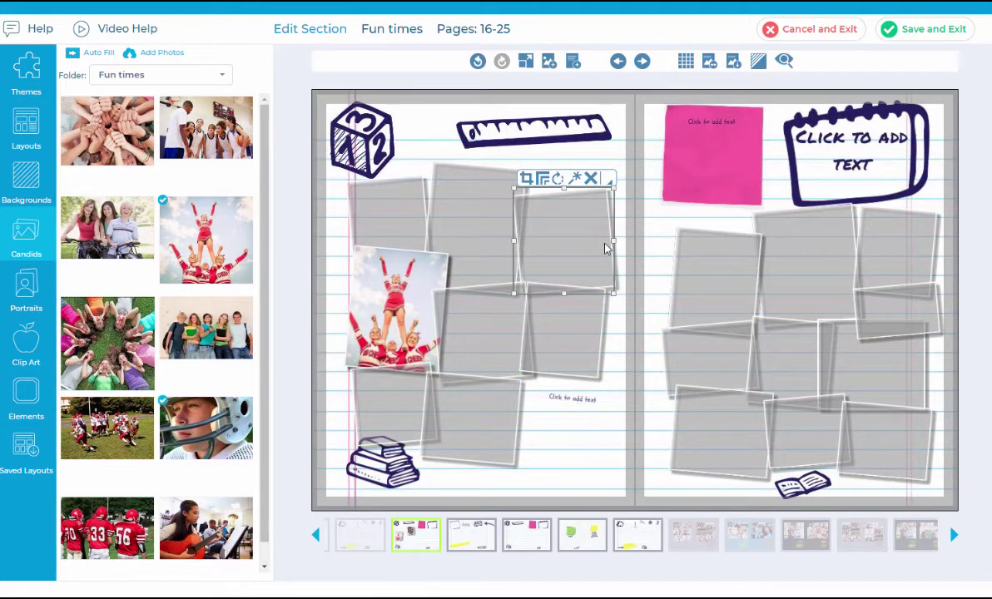
Auto-fill the spread with the Fun times candids, filling only the empty photo frames.
click(93, 52)
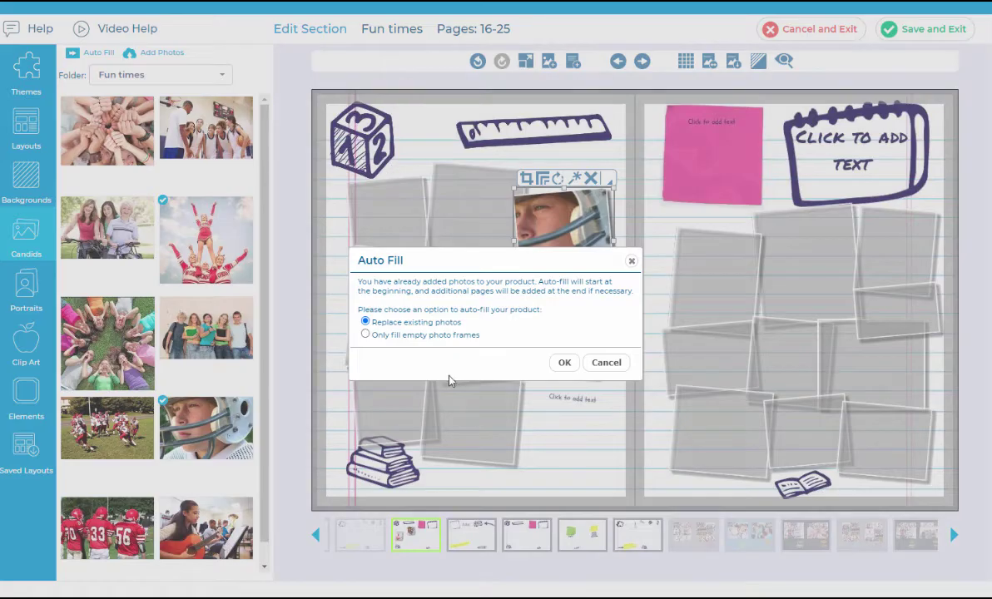
click(366, 335)
click(564, 362)
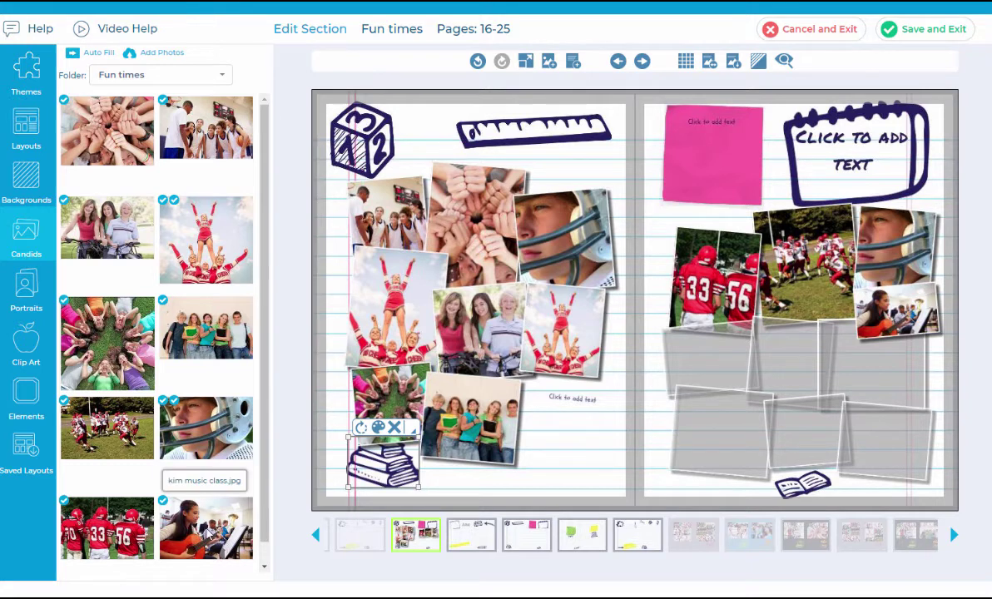
Replace the smaller cheerleader photo on the left-hand page with the music class photo and crop it around the guitarist.
click(580, 350)
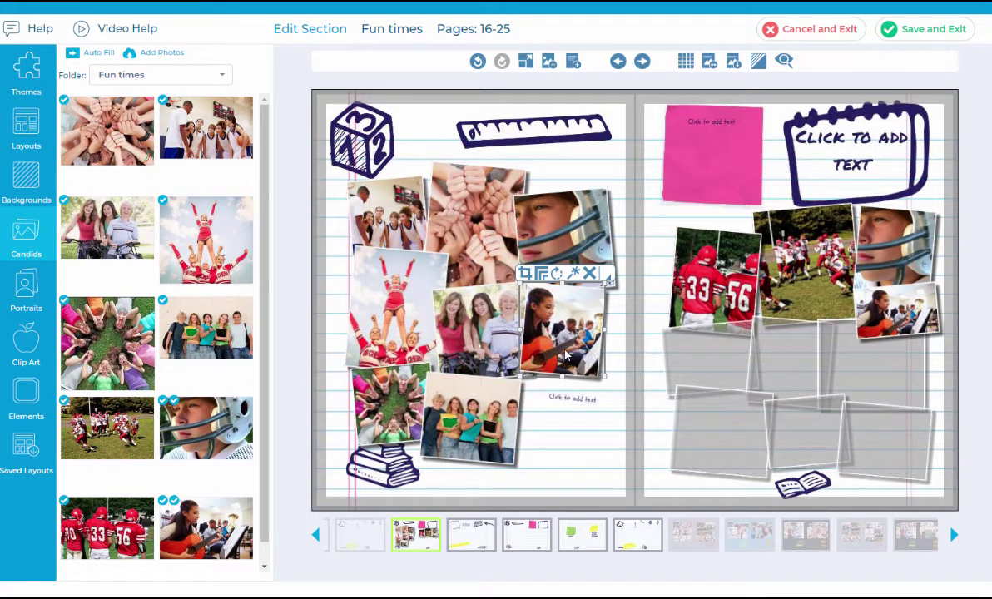
click(526, 277)
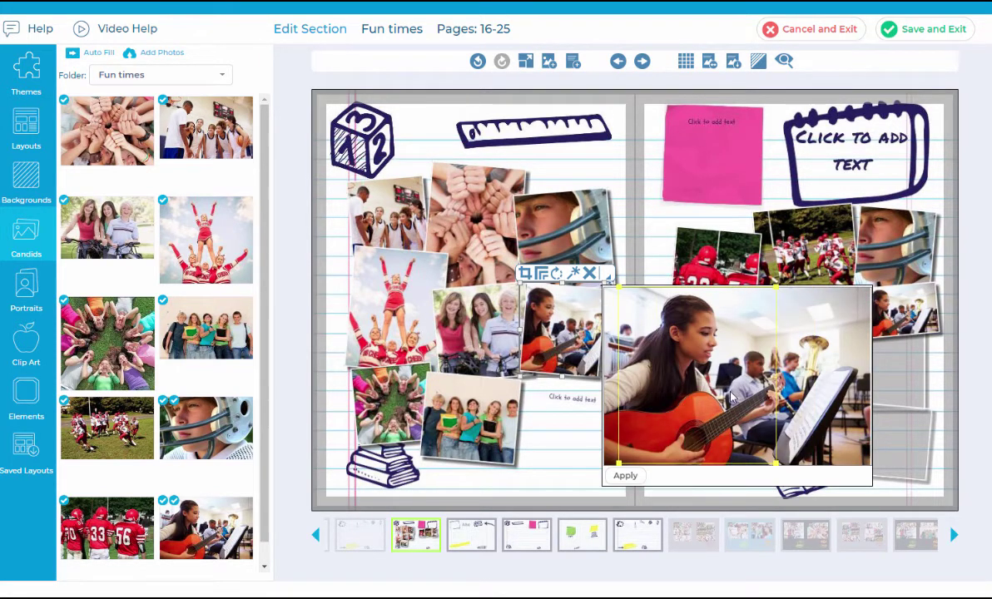
click(625, 475)
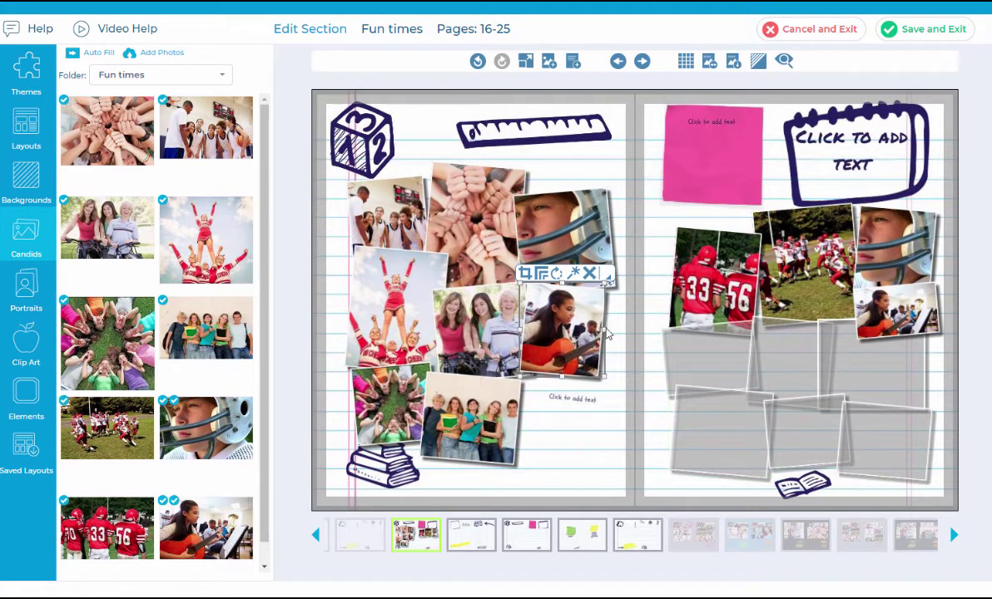
Widen the guitarist photo on the left-hand page so that its outer side ends just inside the page margin.
drag(605, 331, 622, 335)
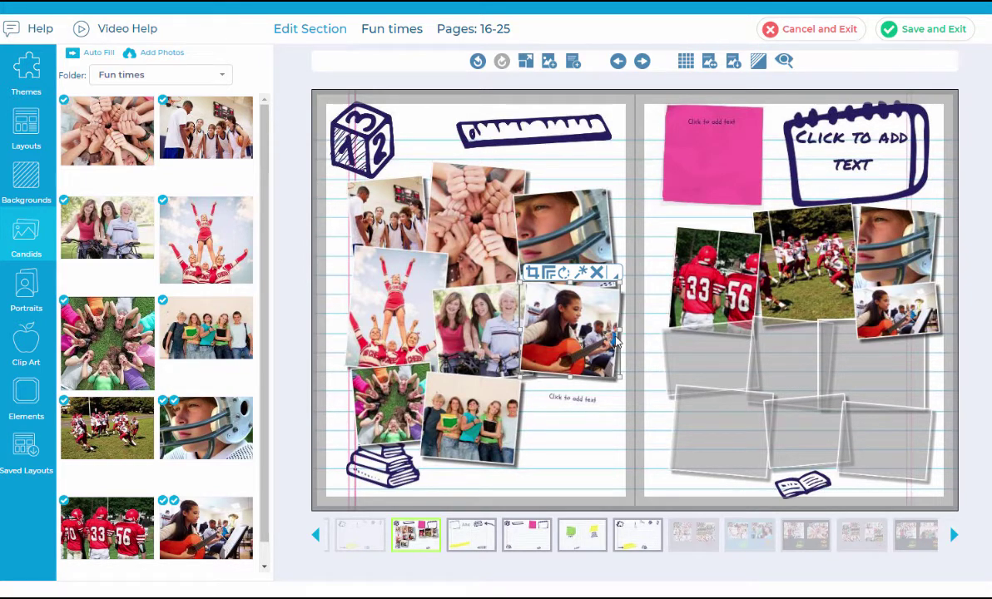
drag(618, 329, 633, 329)
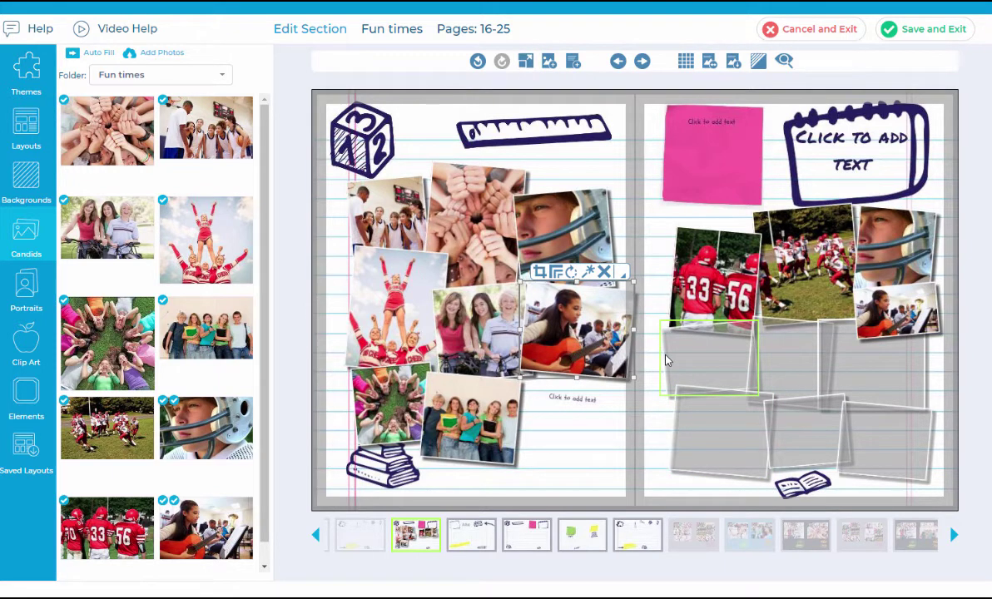
drag(636, 334, 624, 334)
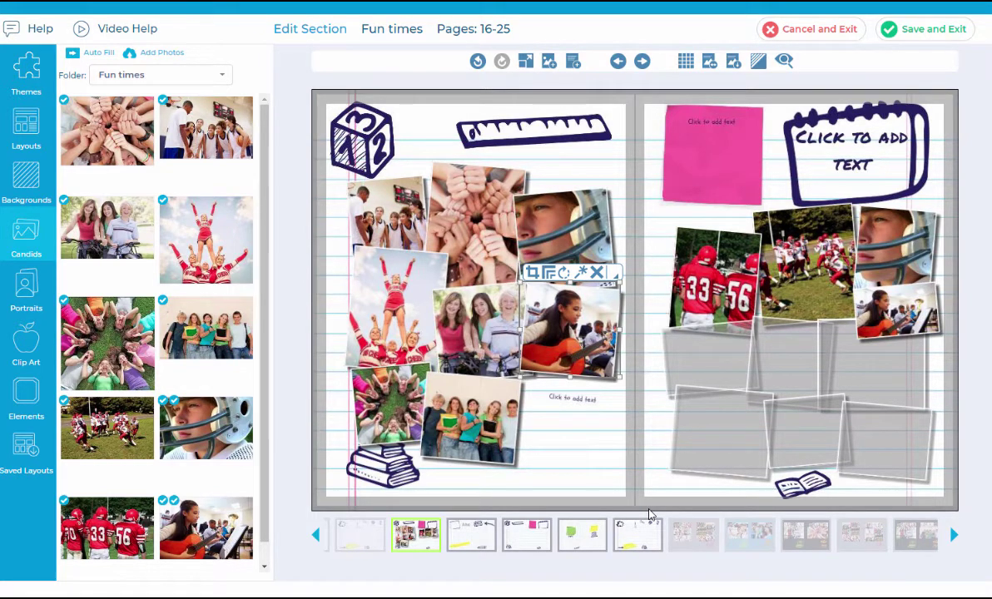
Move the number cube out over the page edge and back inside the margin, slightly below its original spot.
click(339, 146)
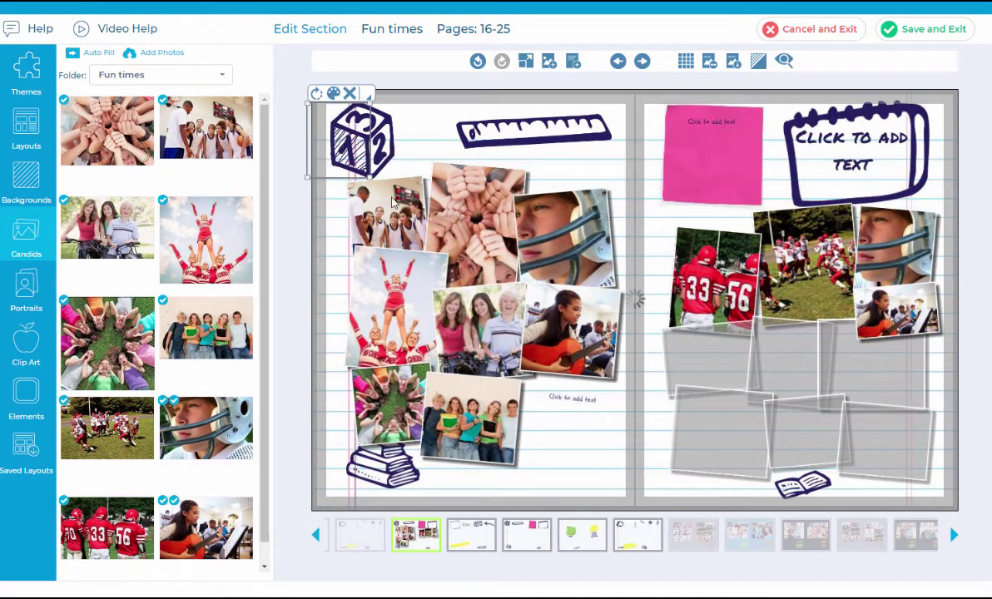
drag(339, 146, 321, 144)
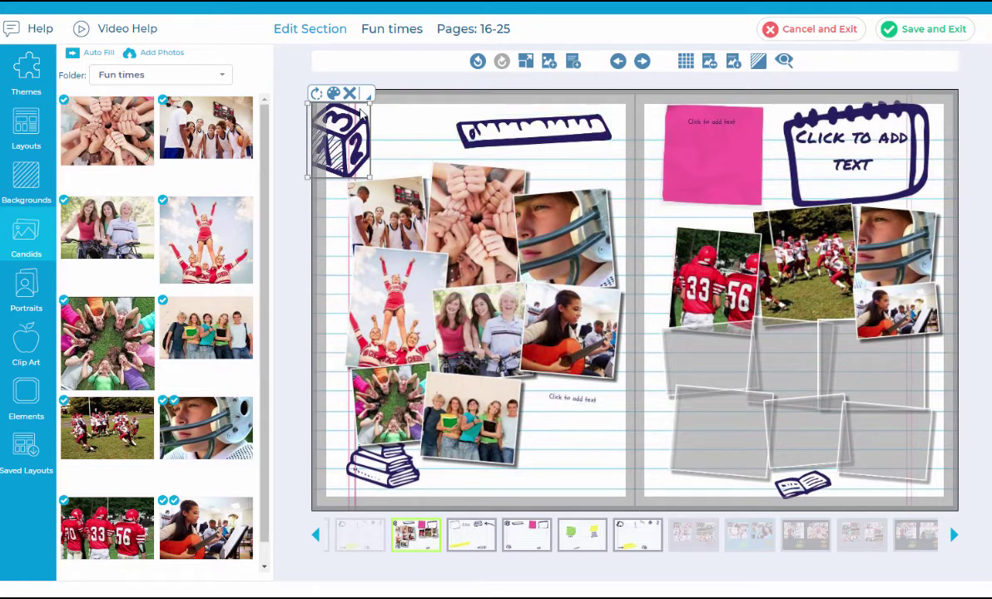
drag(337, 137, 377, 146)
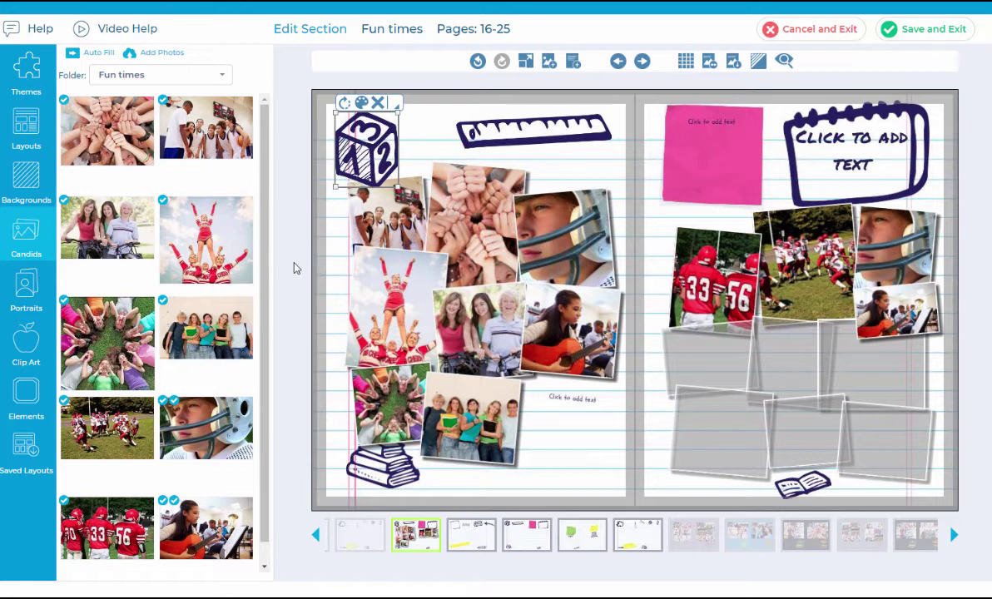
Set the border thickness of the guitarist photo to 6 pt and open its border colour for editing.
click(614, 362)
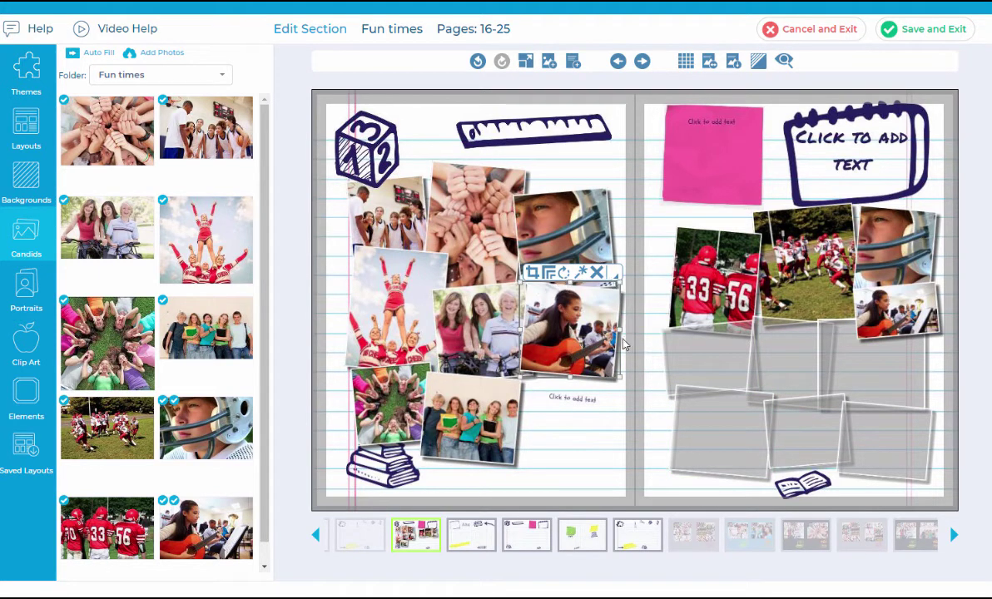
click(547, 274)
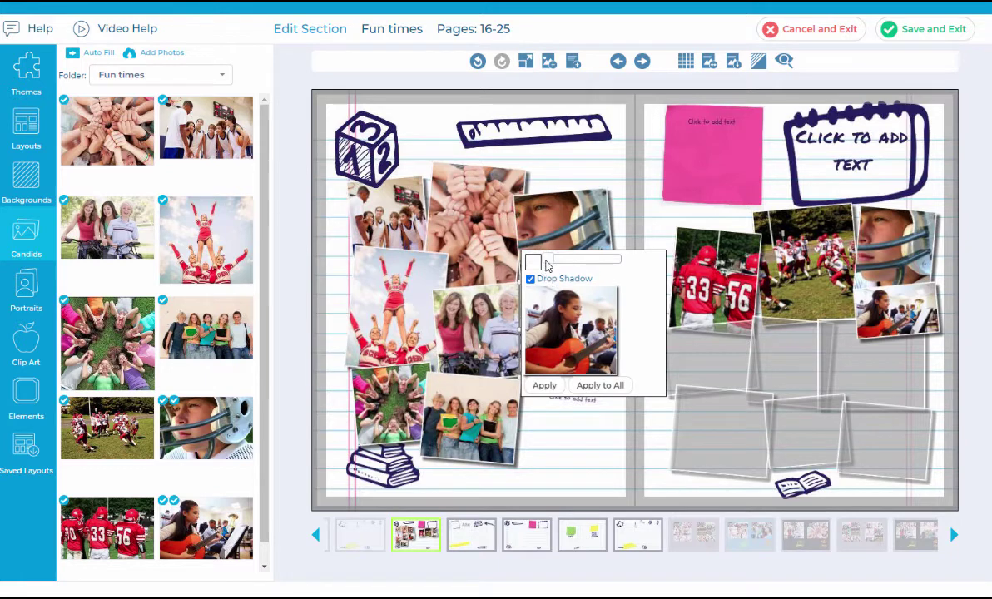
drag(581, 265, 592, 267)
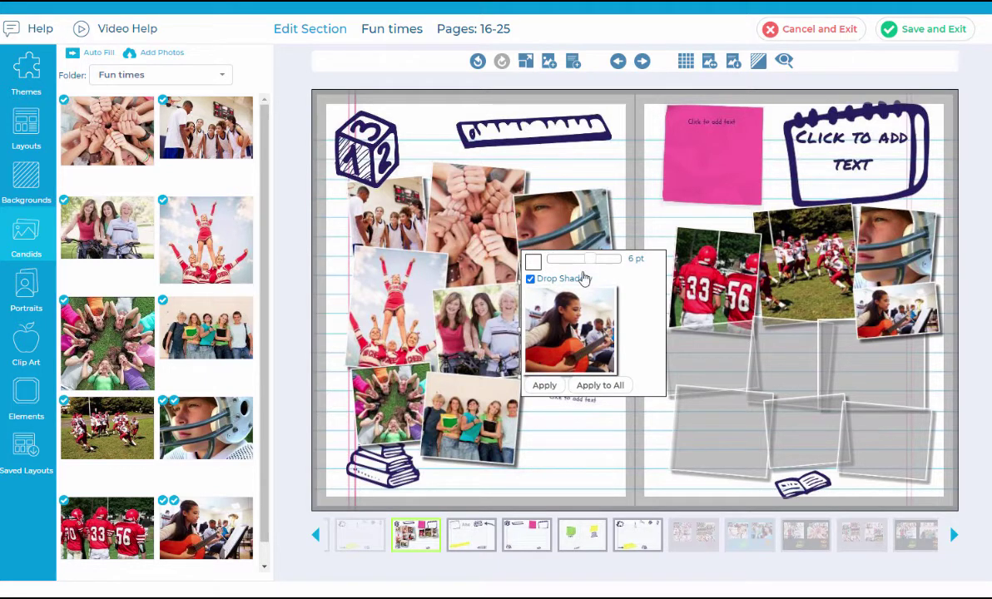
click(533, 263)
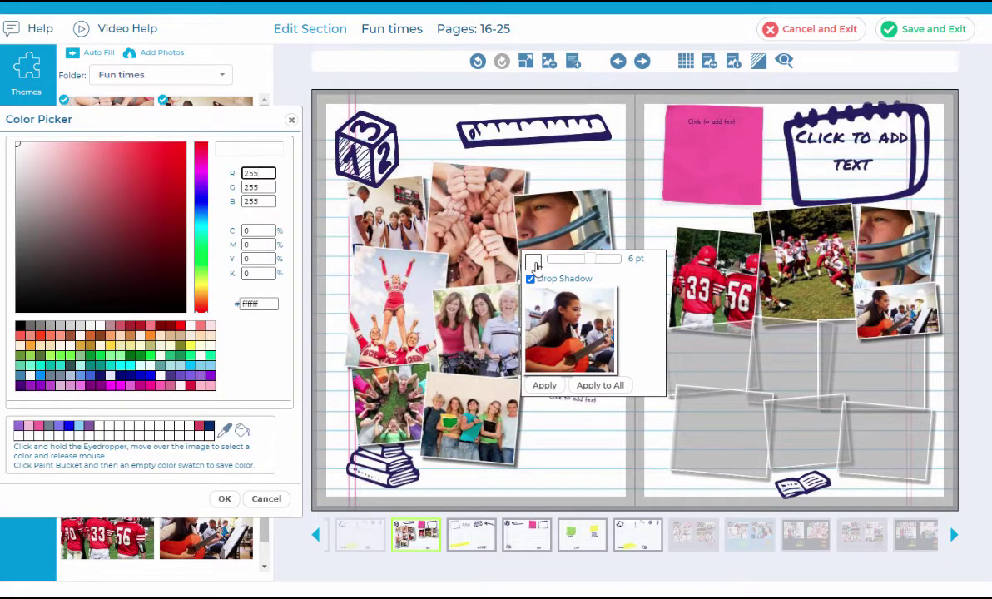
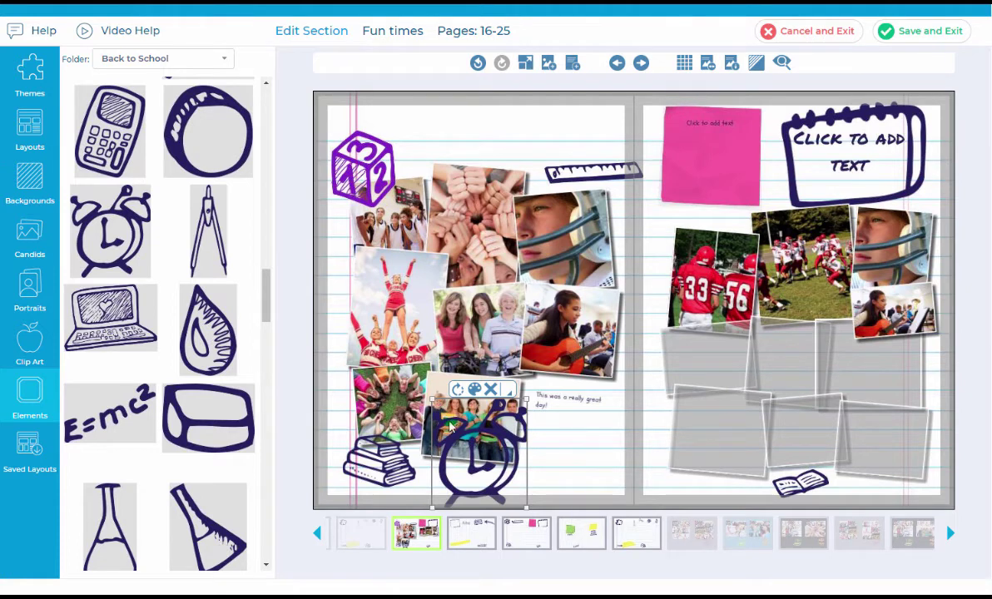
Shrink the alarm clock into the lower-right corner of the left-hand page and delete the stack of books.
drag(439, 404, 585, 460)
click(585, 477)
click(416, 472)
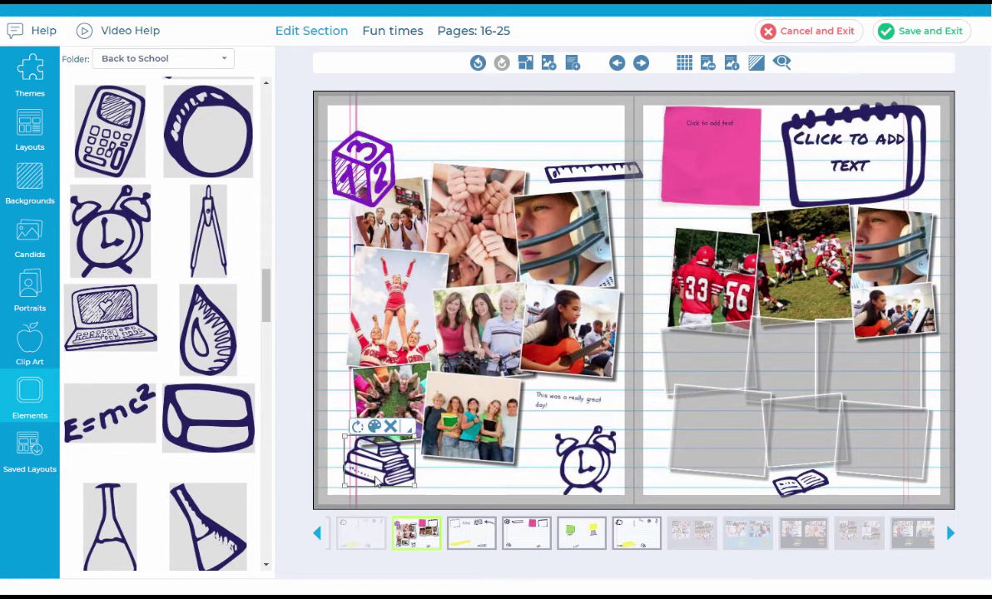
click(392, 428)
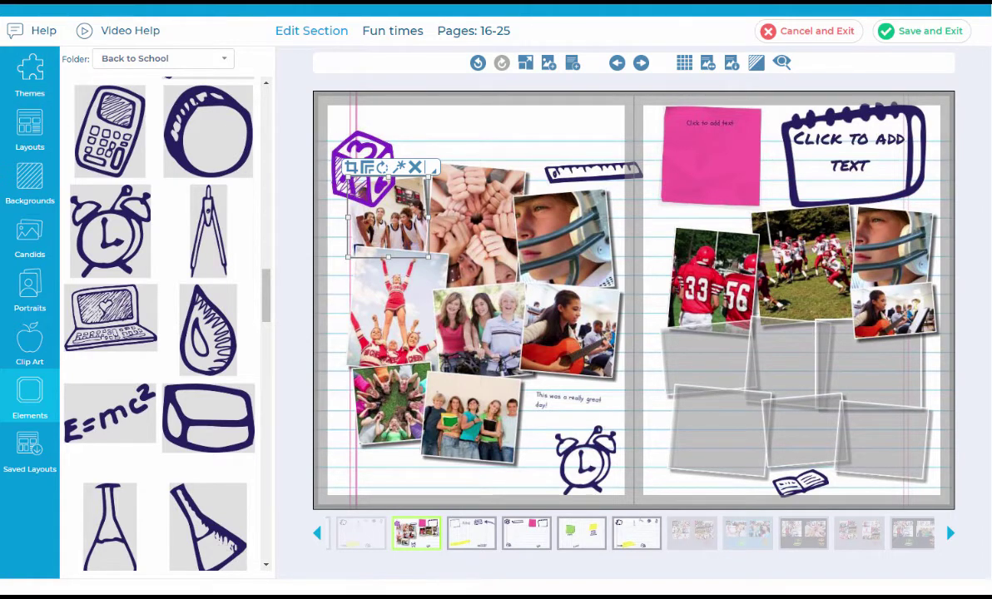
Replace the notepad's placeholder text on the right-hand page with "Fun Times" at font size 36.
click(857, 169)
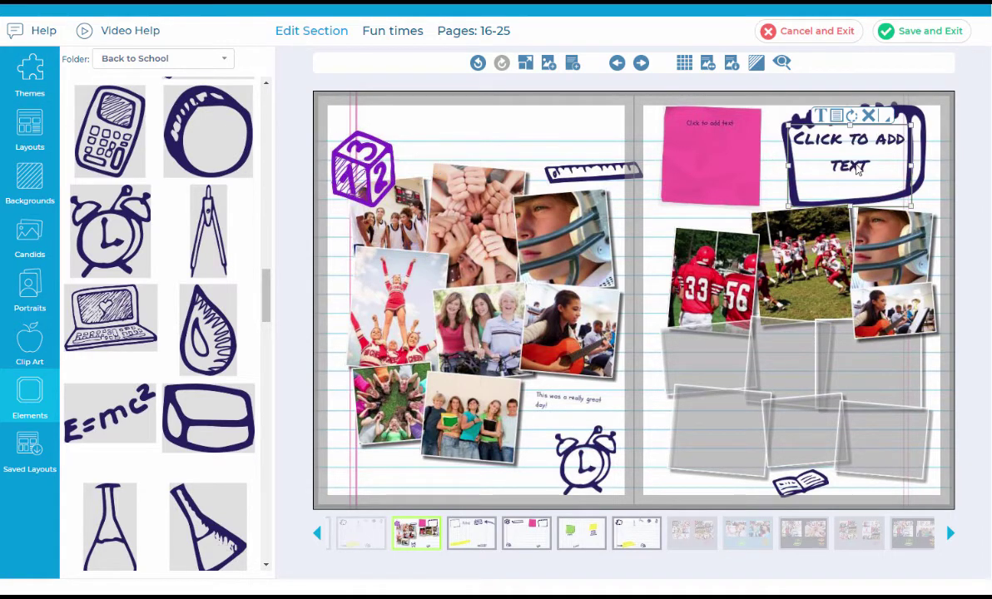
click(820, 117)
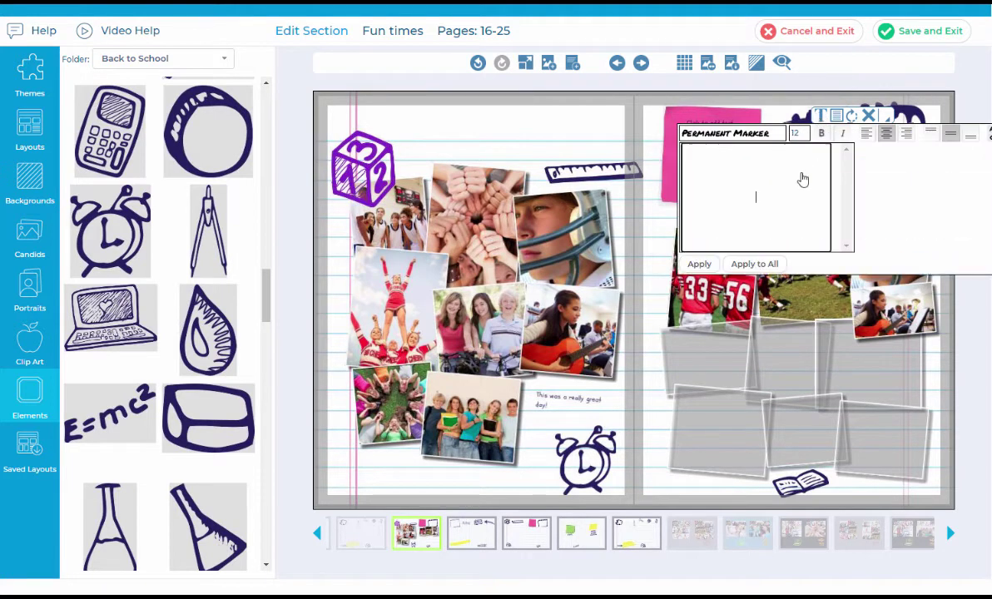
text(Fun Times)
drag(779, 190, 691, 185)
click(797, 135)
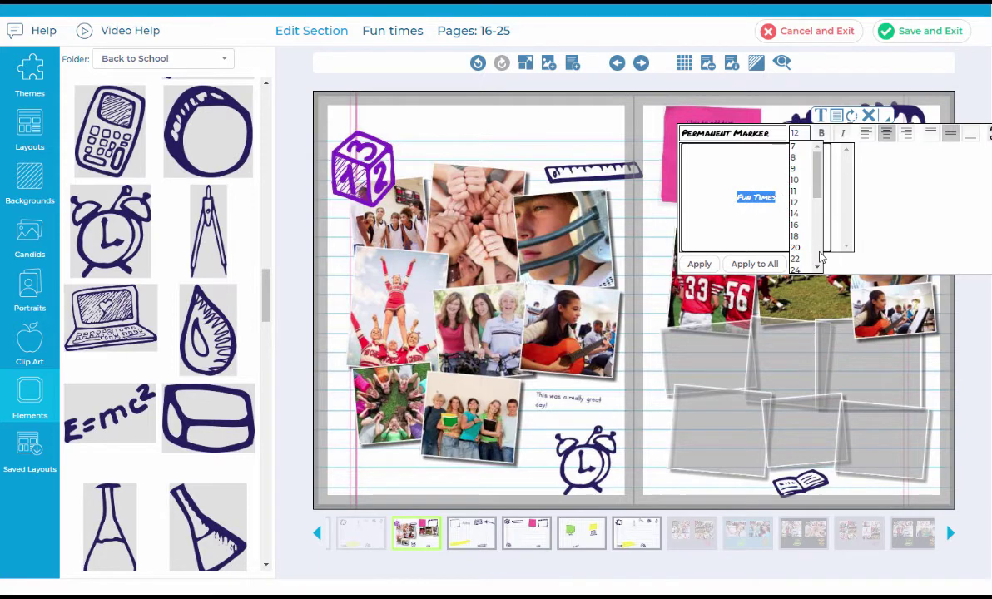
scroll(801, 199, down, 3)
click(797, 199)
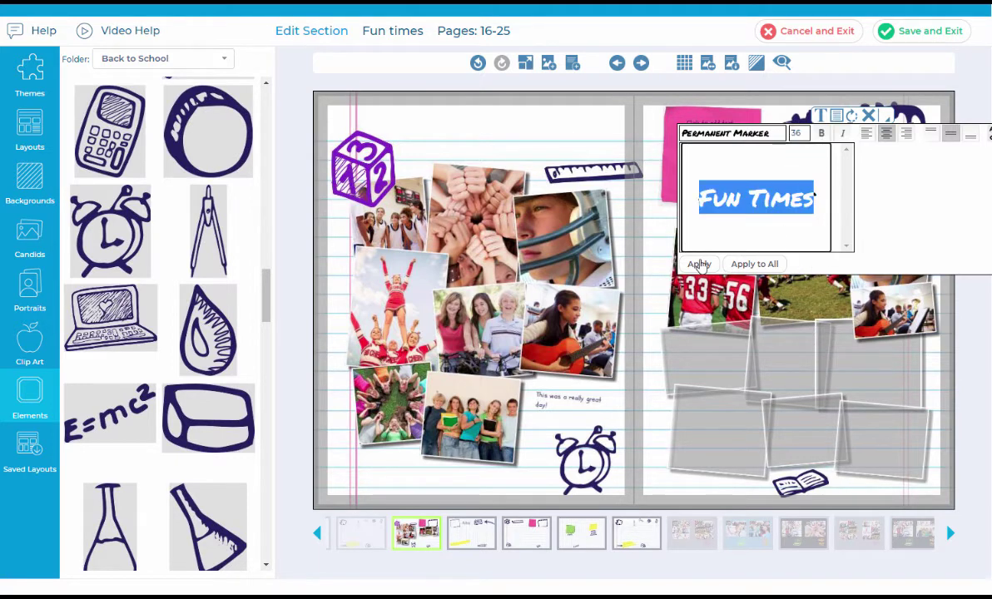
click(699, 264)
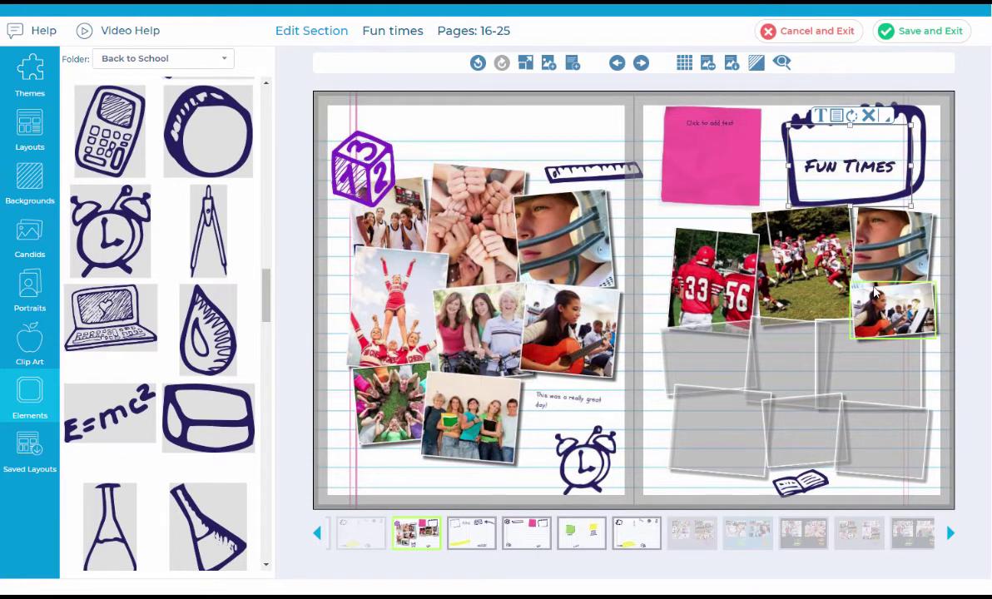
Browse the Terrazzo and Popular Words folders of page elements.
click(151, 63)
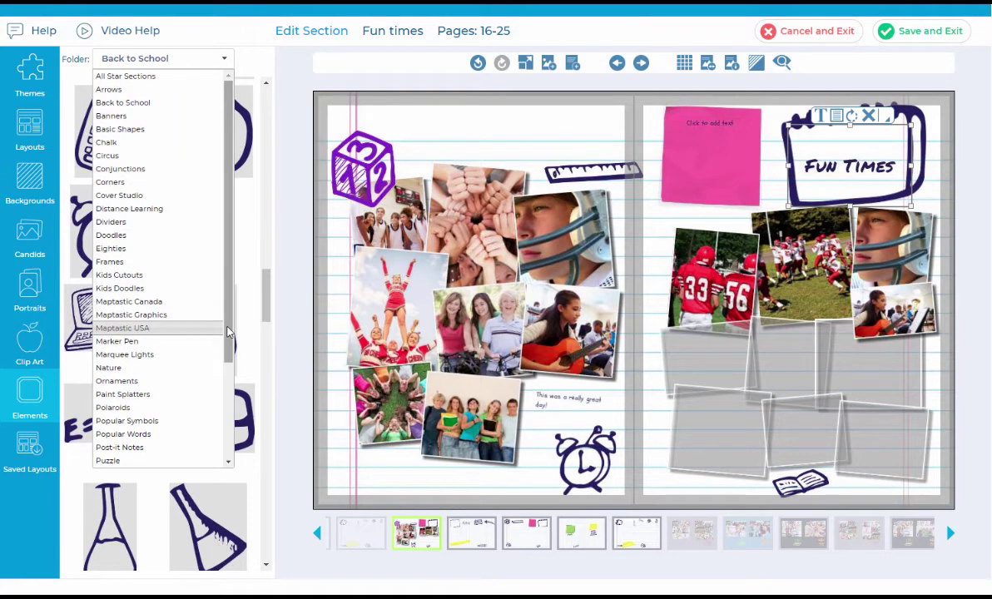
drag(229, 332, 194, 460)
click(161, 383)
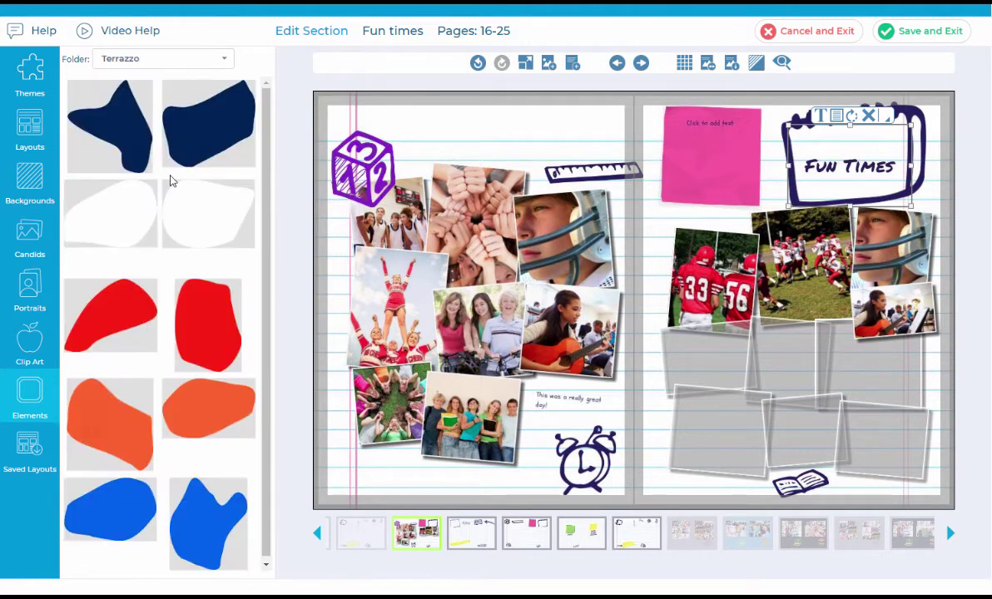
click(195, 65)
click(220, 304)
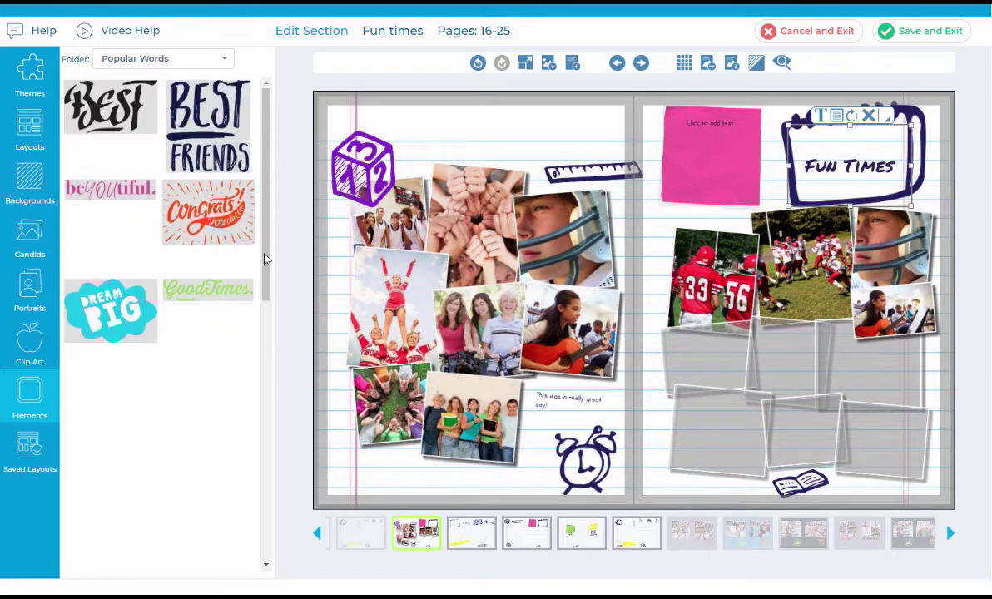
Look further through the Popular Words elements and browse the Bleeds B and Editorial A page layouts.
drag(266, 215, 317, 175)
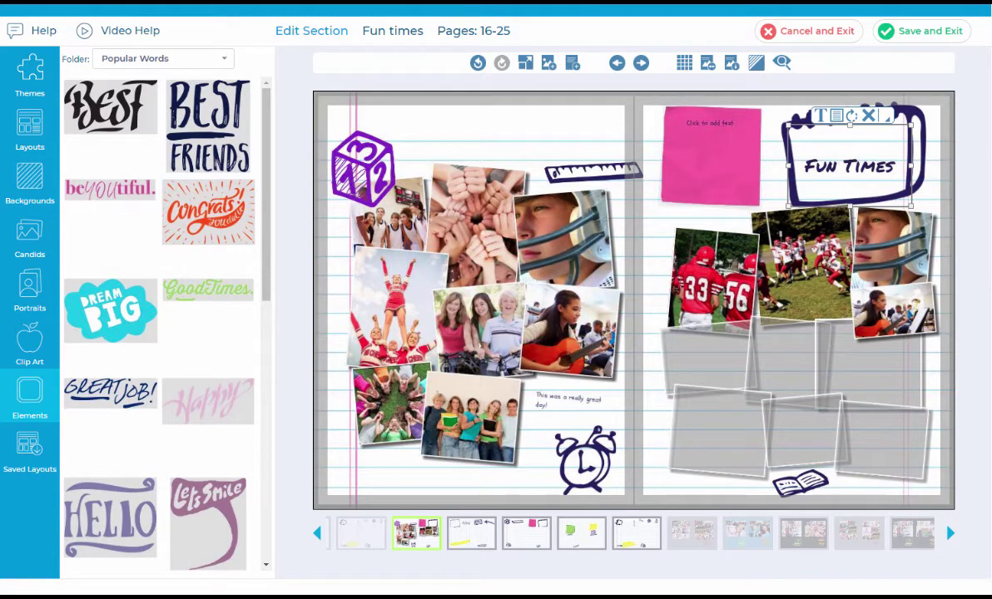
click(30, 127)
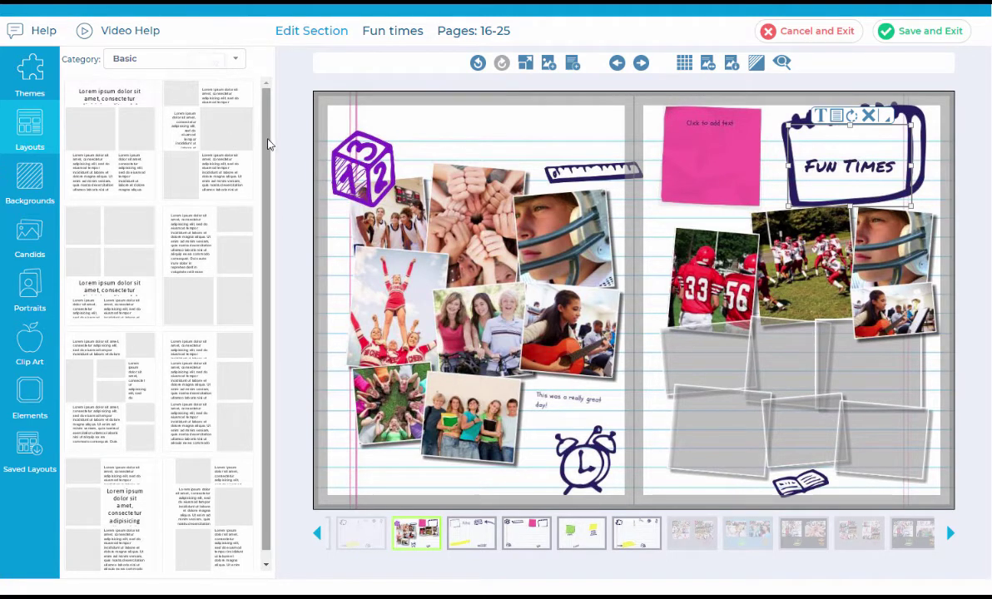
click(211, 66)
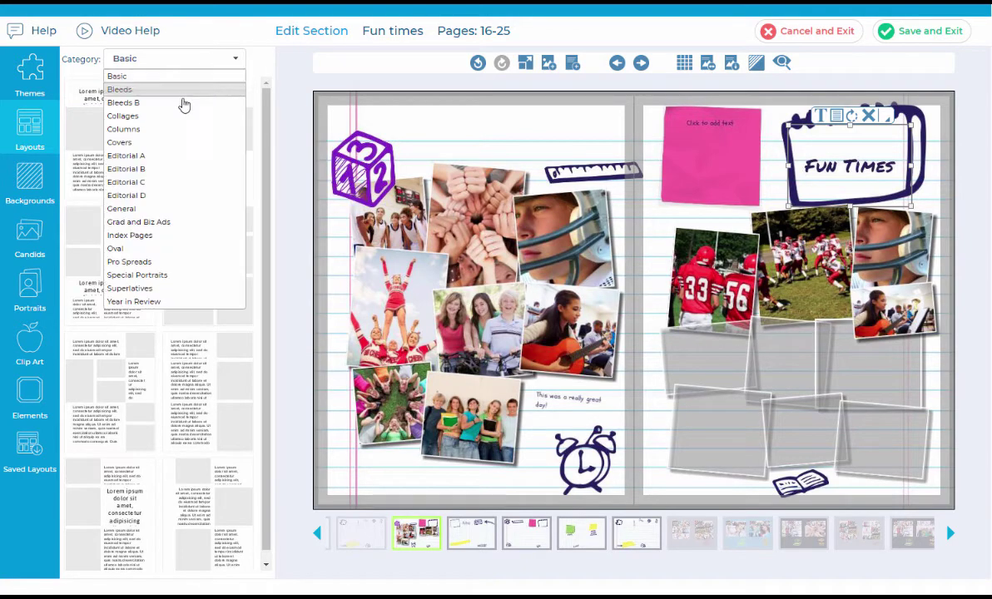
click(184, 100)
click(190, 64)
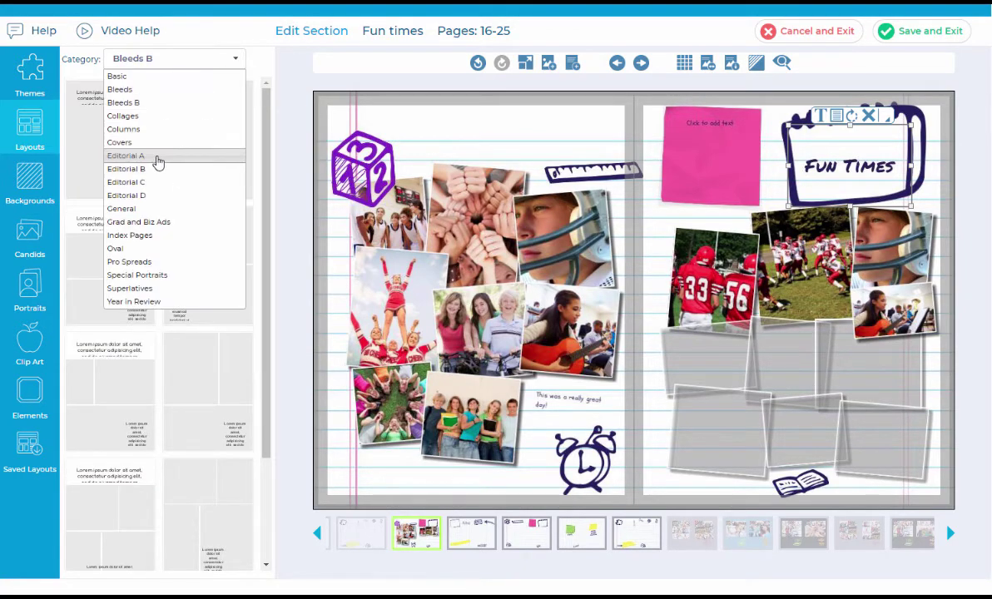
click(155, 158)
scroll(252, 287, down, 3)
scroll(250, 274, up, 3)
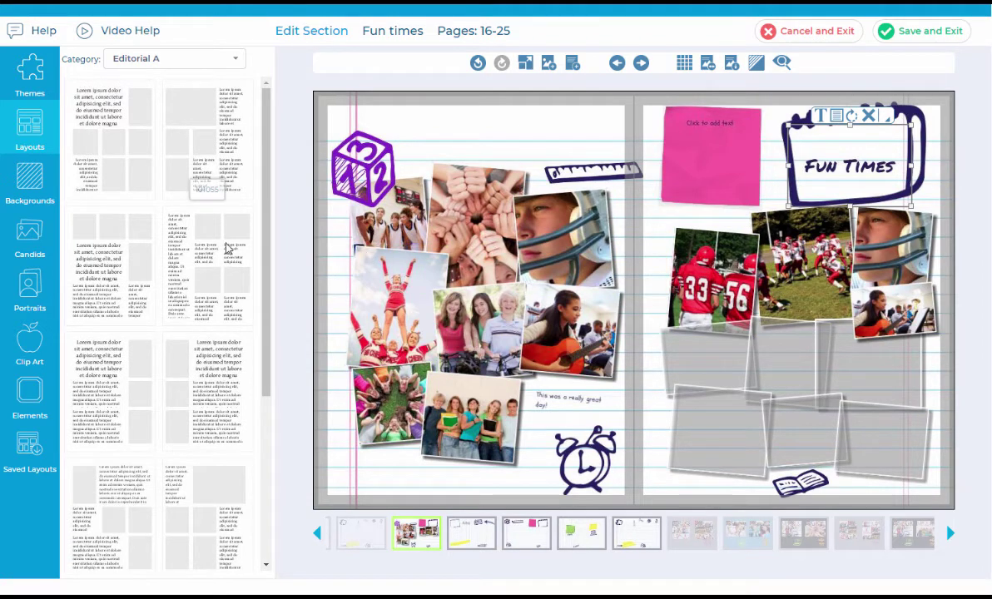
Apply the Basic layout with one large photo beside two stacked photos and a narrow side column to the left-hand page.
click(173, 60)
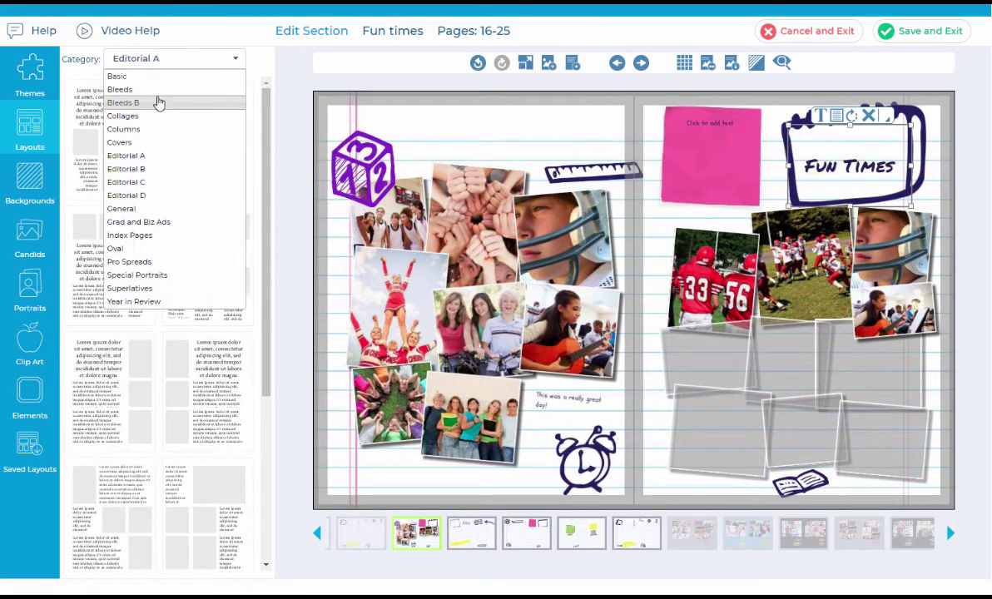
click(173, 80)
scroll(268, 255, down, 1)
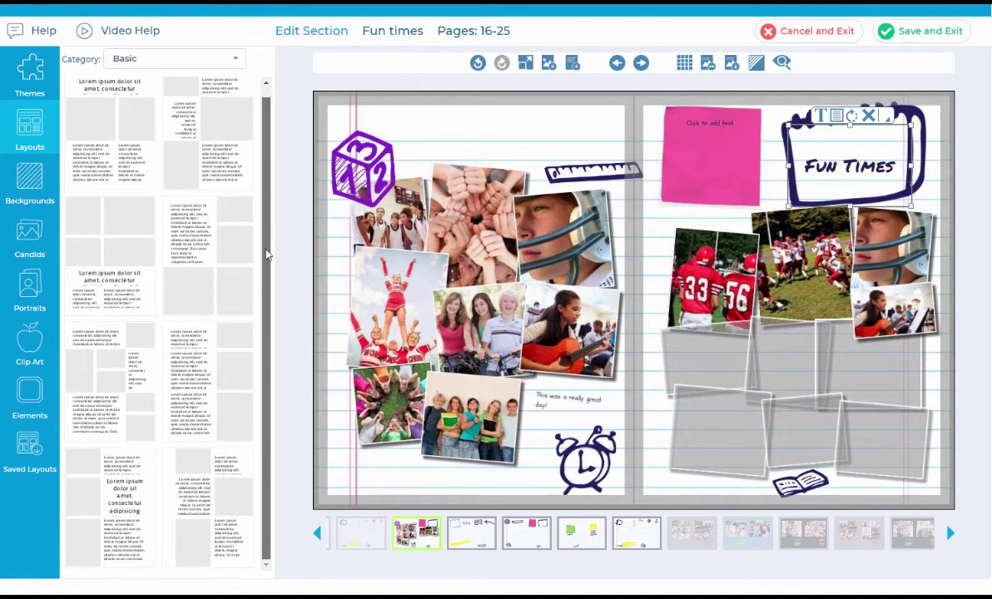
click(127, 353)
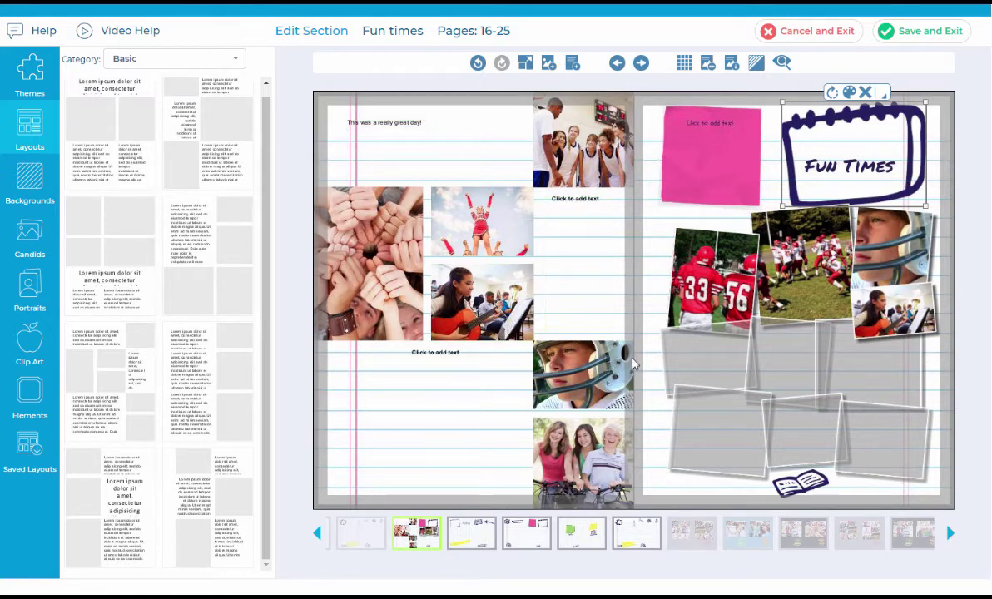
Delete the large photo of joined fists from the left-hand page.
click(334, 235)
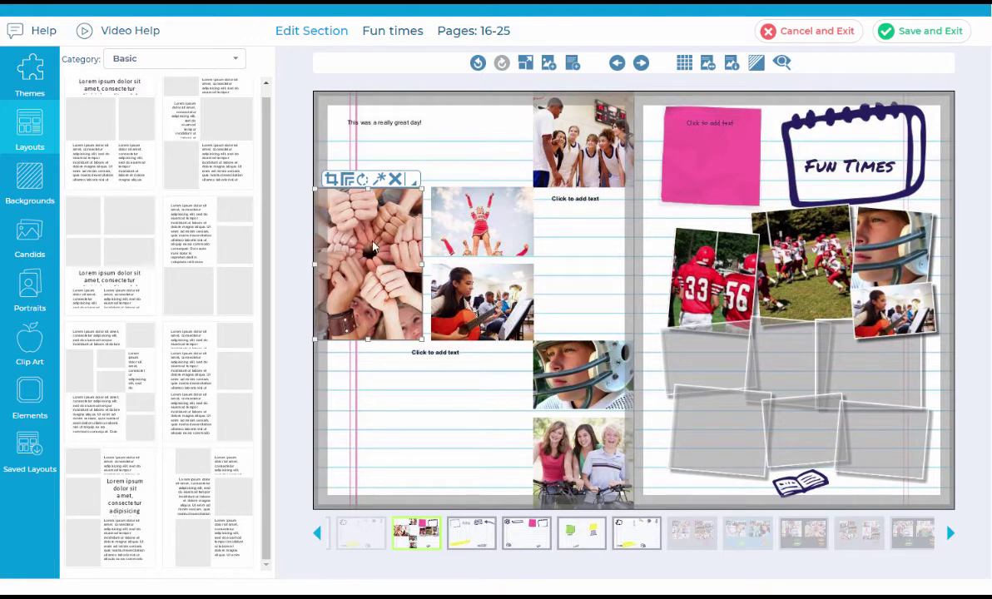
click(420, 200)
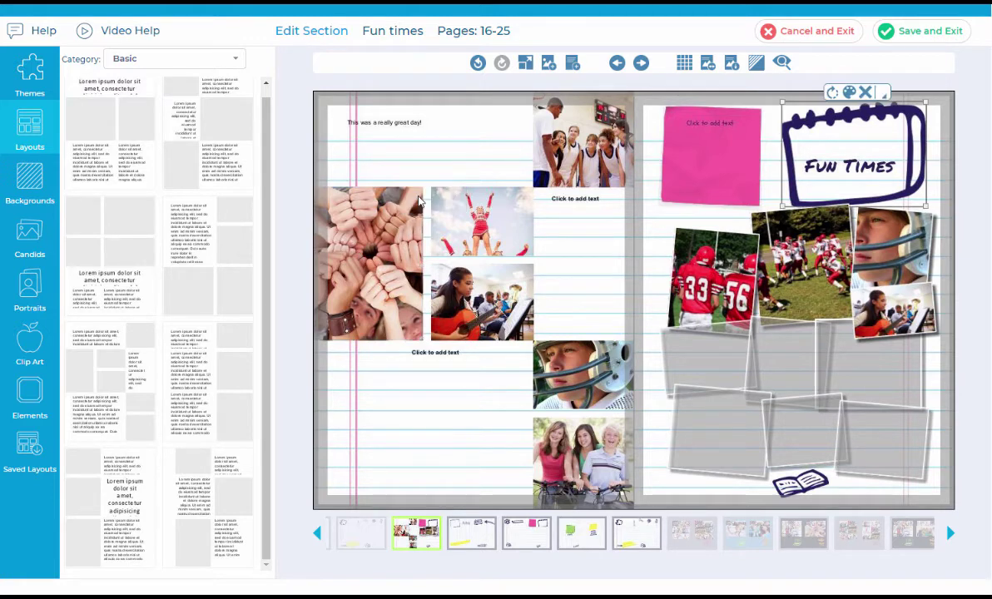
drag(420, 200, 466, 226)
click(419, 226)
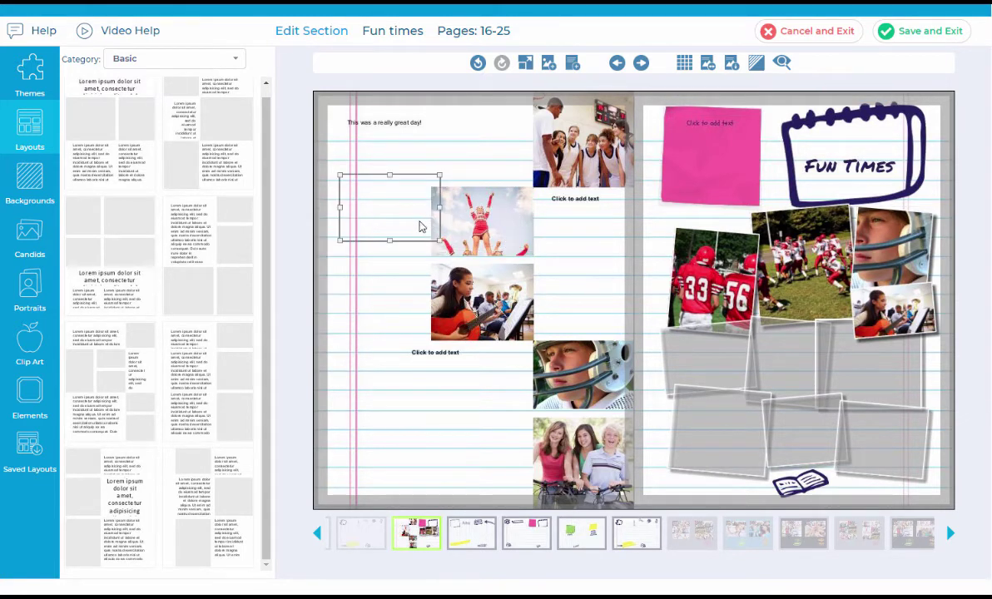
Fill the gap at the left-hand page's outer edge with a taller cheerleader photo and shift the guitarist photo up beside it.
click(421, 227)
drag(380, 246, 372, 374)
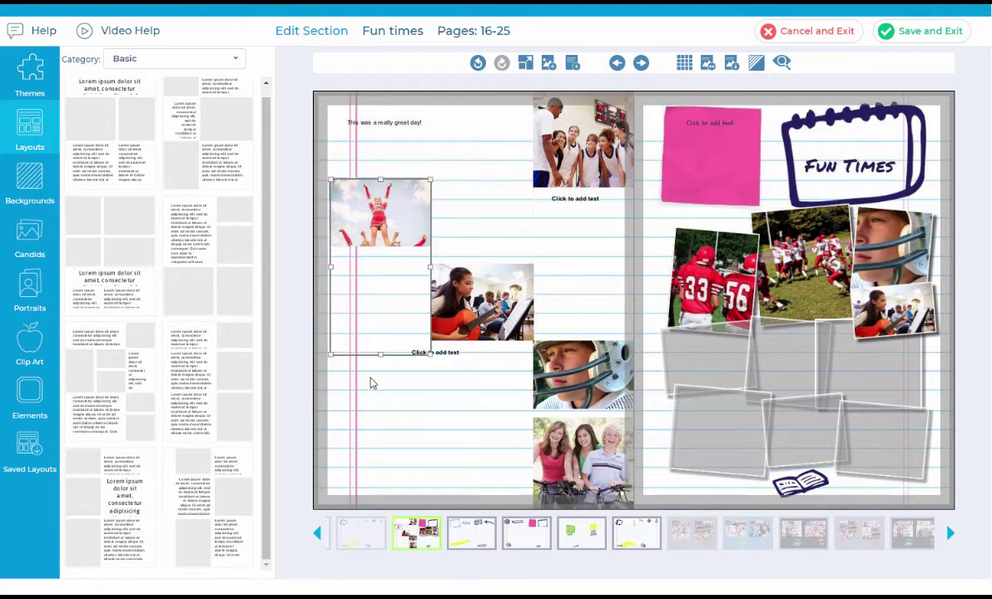
click(483, 304)
drag(471, 307, 461, 273)
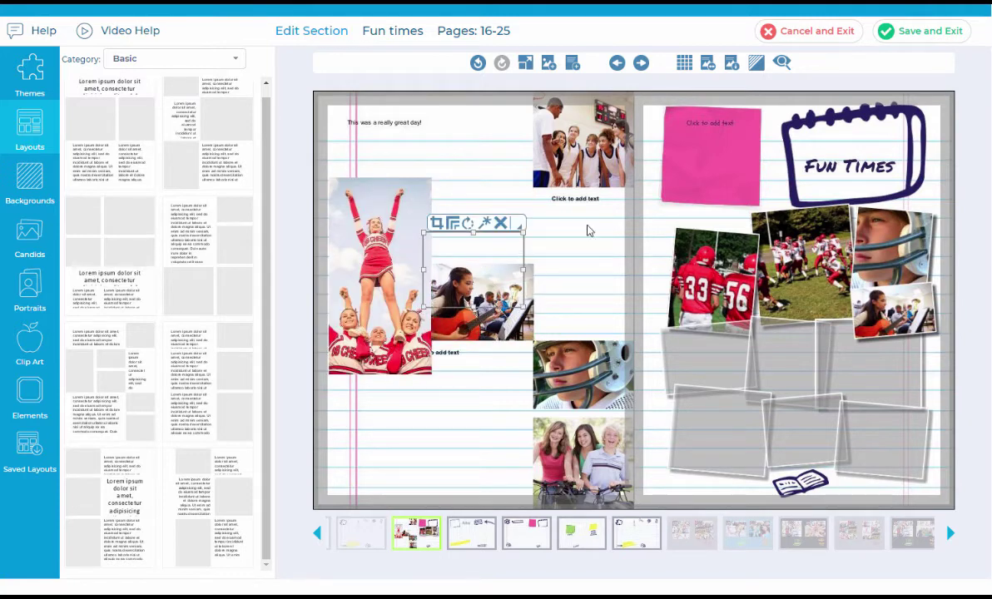
Show the alignment grid on the pages and set its spacing to 1/2.
click(685, 65)
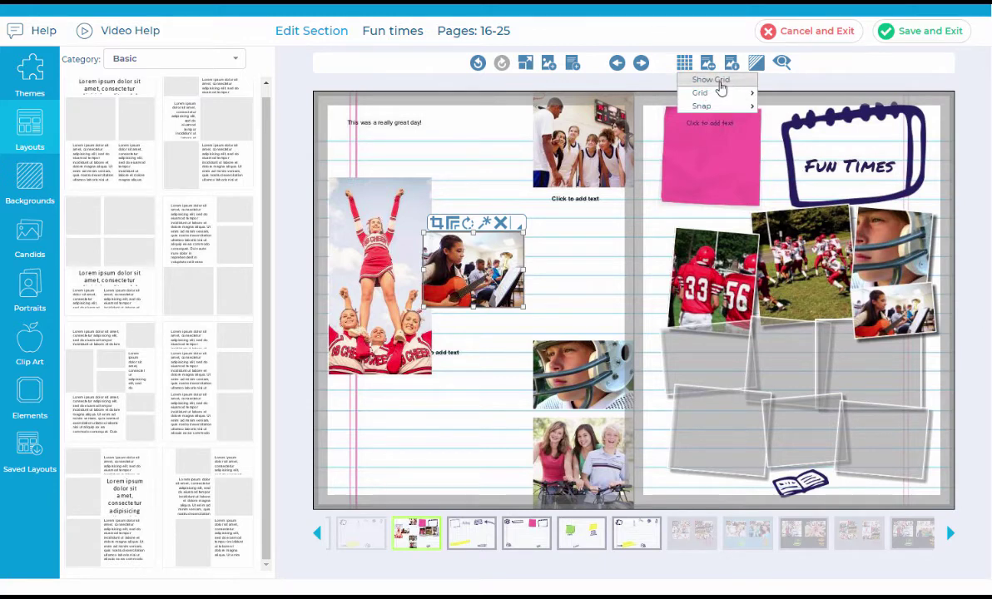
click(720, 81)
click(685, 67)
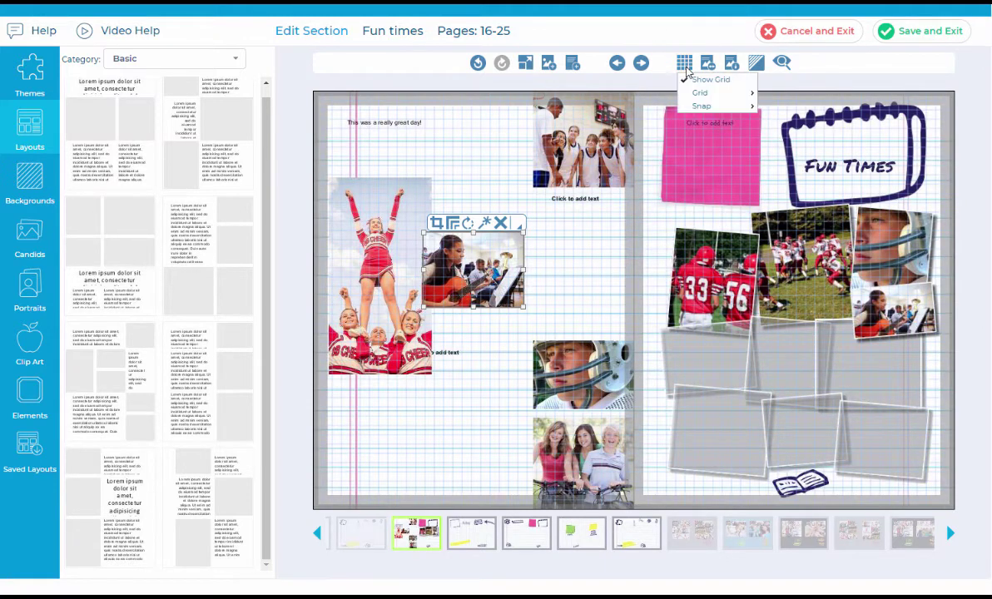
mouse_move(745, 106)
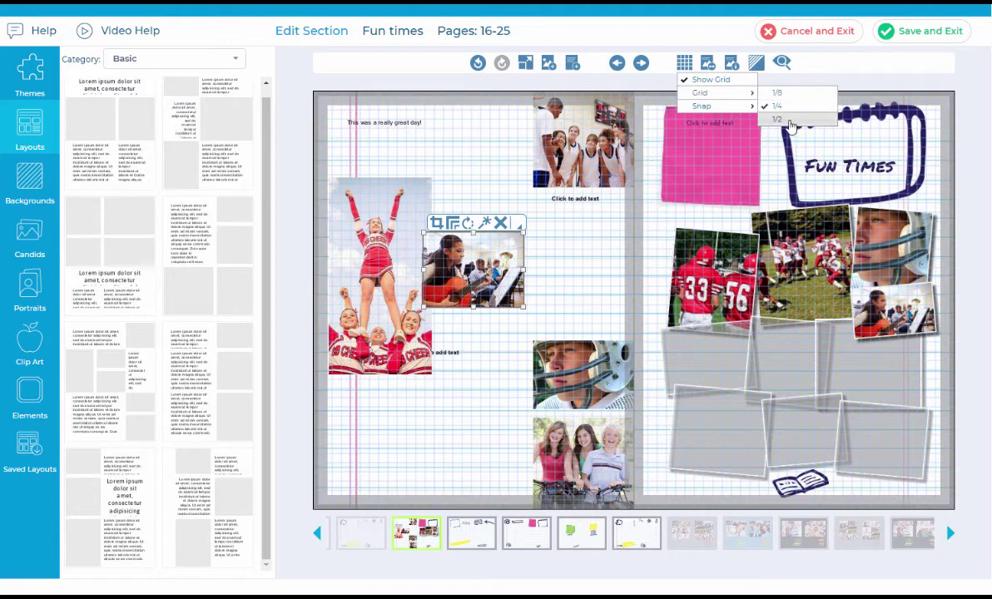
click(790, 121)
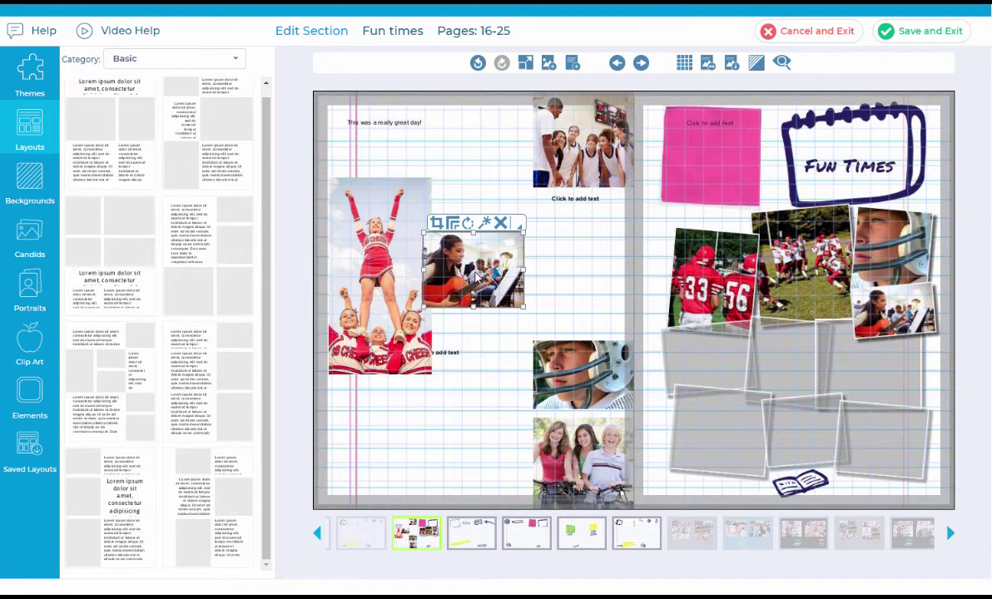
Enlarge the guitarist photo beside the cheerleaders and narrow the lower text box to fit beneath the cheerleader photo.
drag(442, 260, 476, 245)
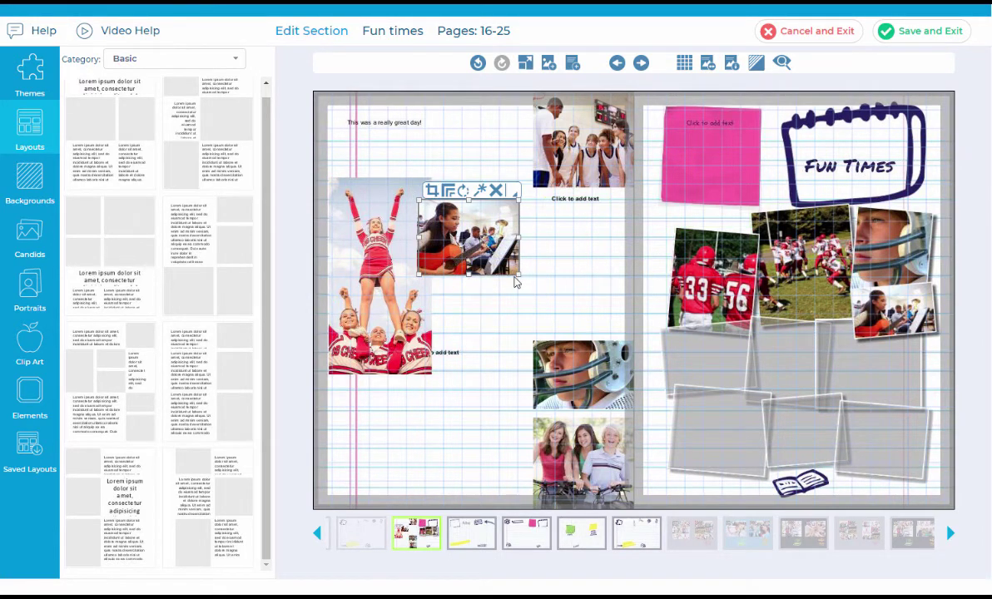
drag(519, 278, 570, 326)
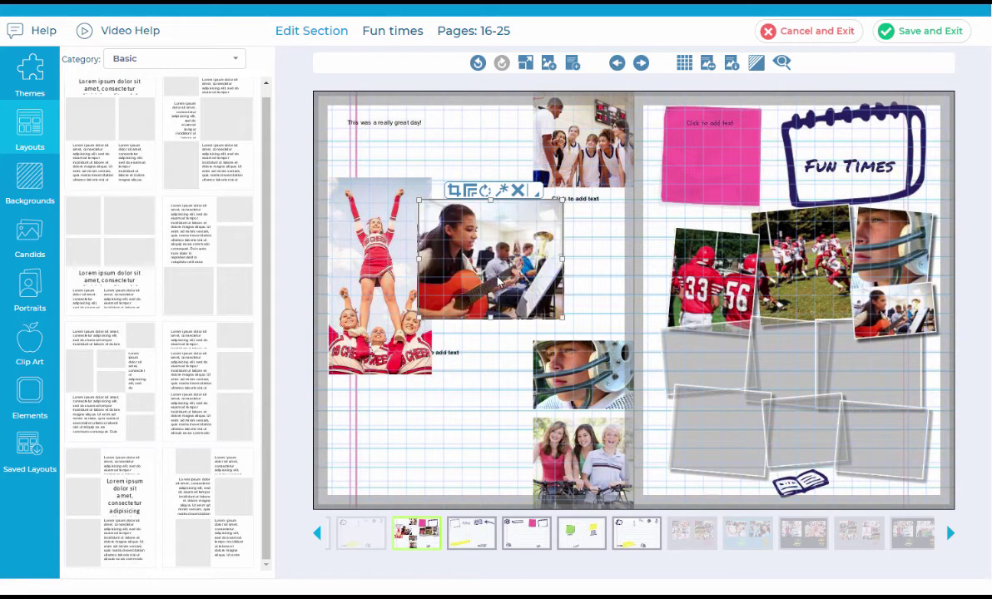
click(510, 356)
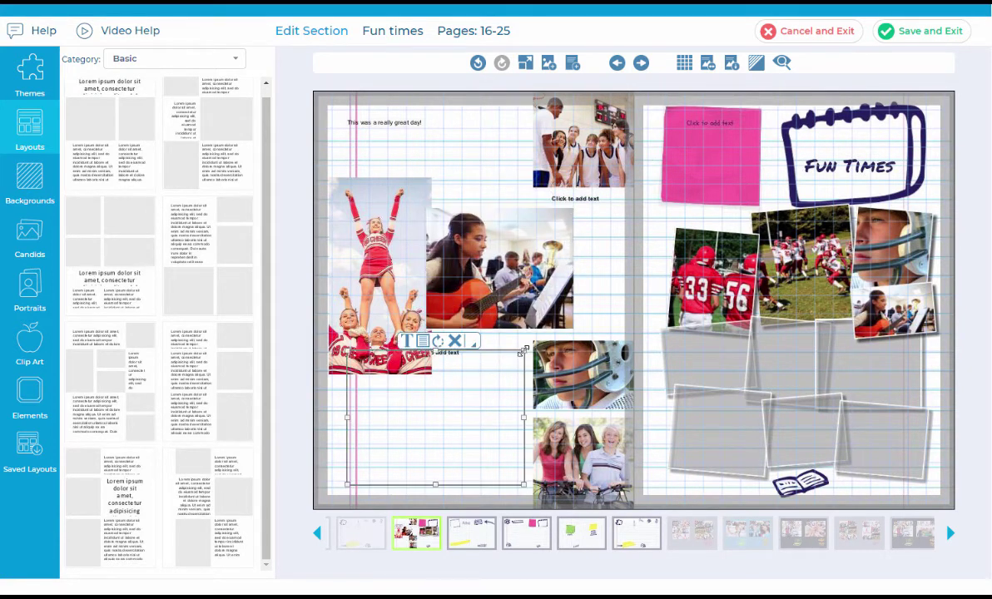
drag(523, 351, 401, 411)
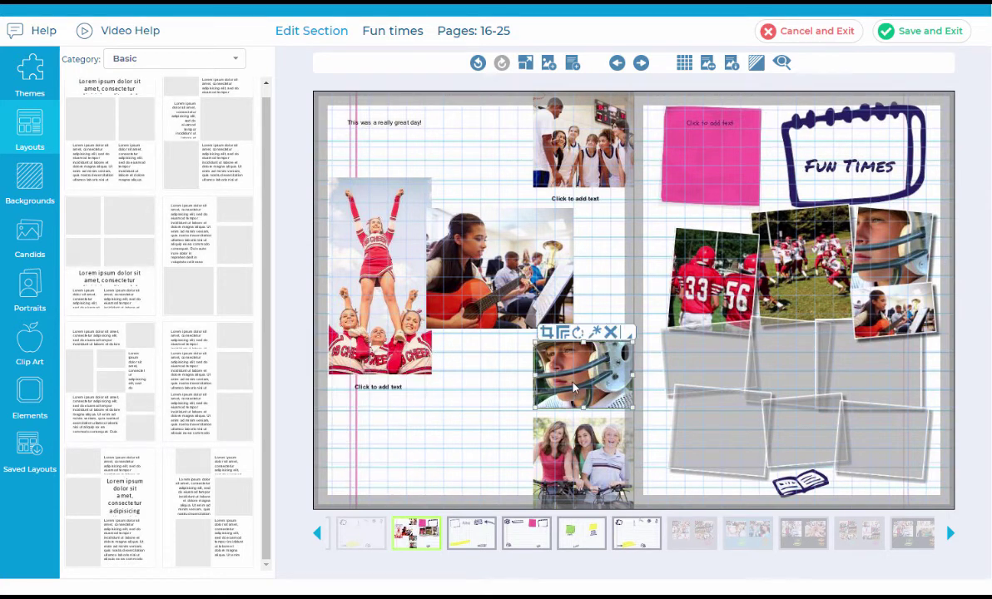
Stack the helmet, friends and team photos around the guitarist photo and fit the shortened text box into the left-hand page's upper-right corner.
drag(534, 355, 500, 458)
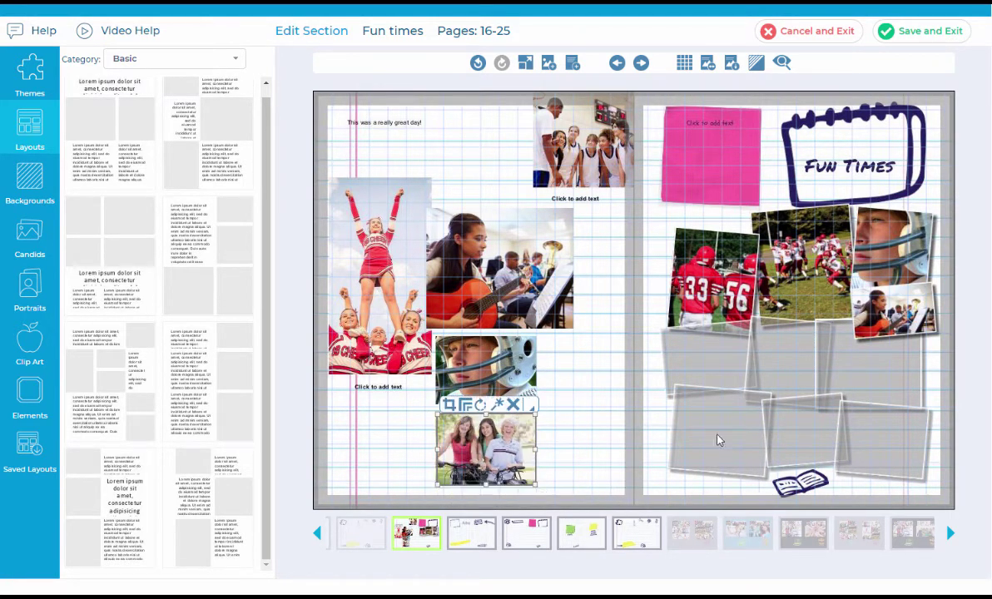
drag(542, 155, 609, 172)
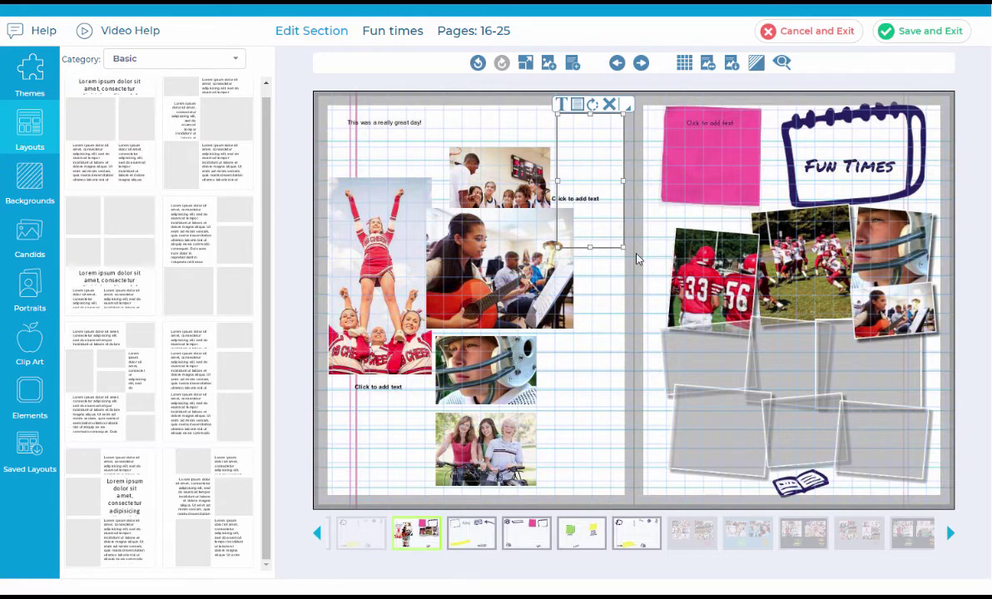
drag(589, 247, 593, 198)
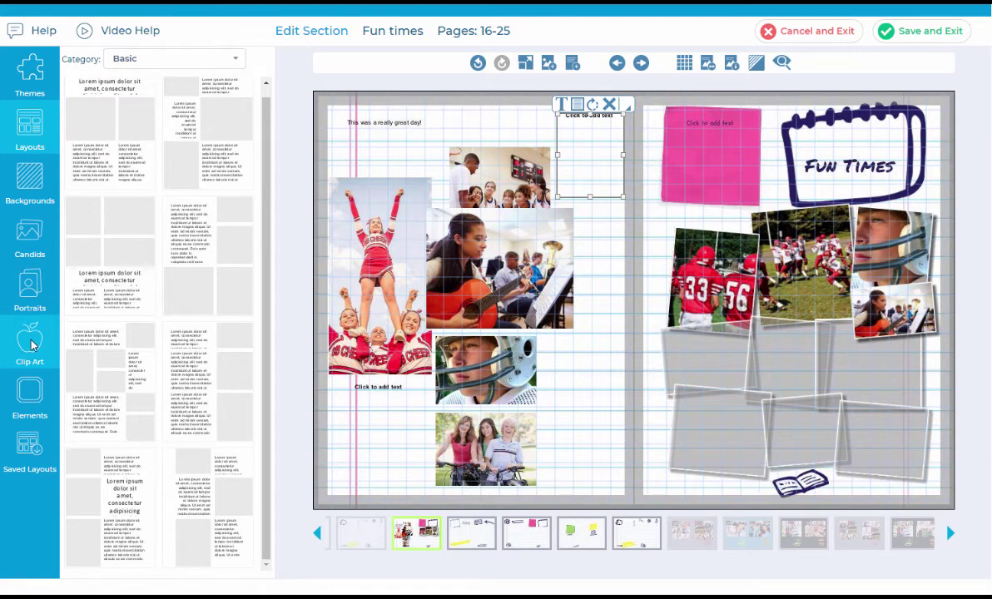
Add the husky head clip art from the Huskies logo folder and shrink it into the left-hand page's lower-right corner.
click(31, 345)
click(216, 59)
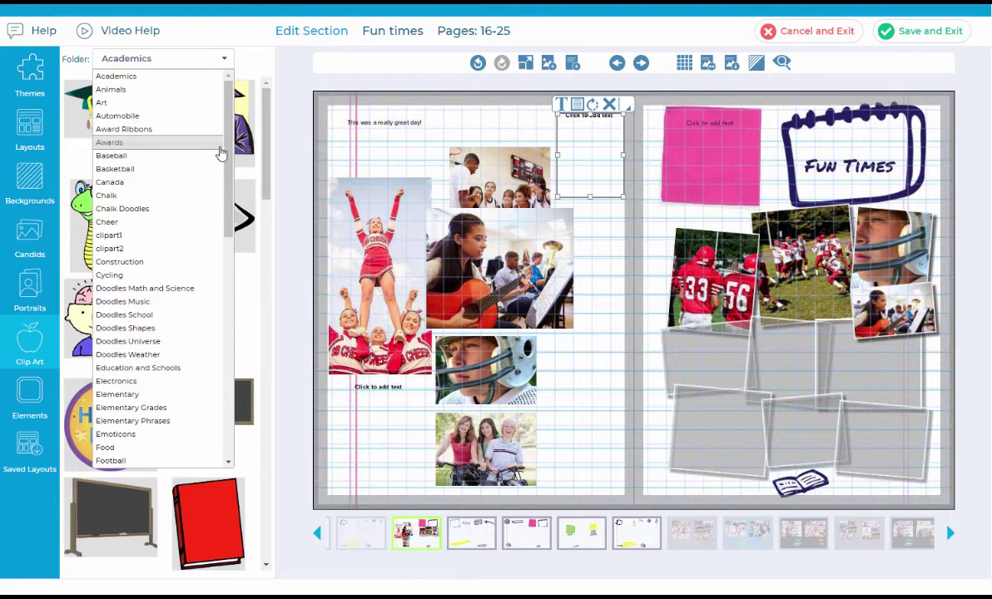
mouse_move(229, 179)
mouse_down()
mouse_move(215, 294)
mouse_move(241, 167)
mouse_up()
scroll(205, 201, down, 6)
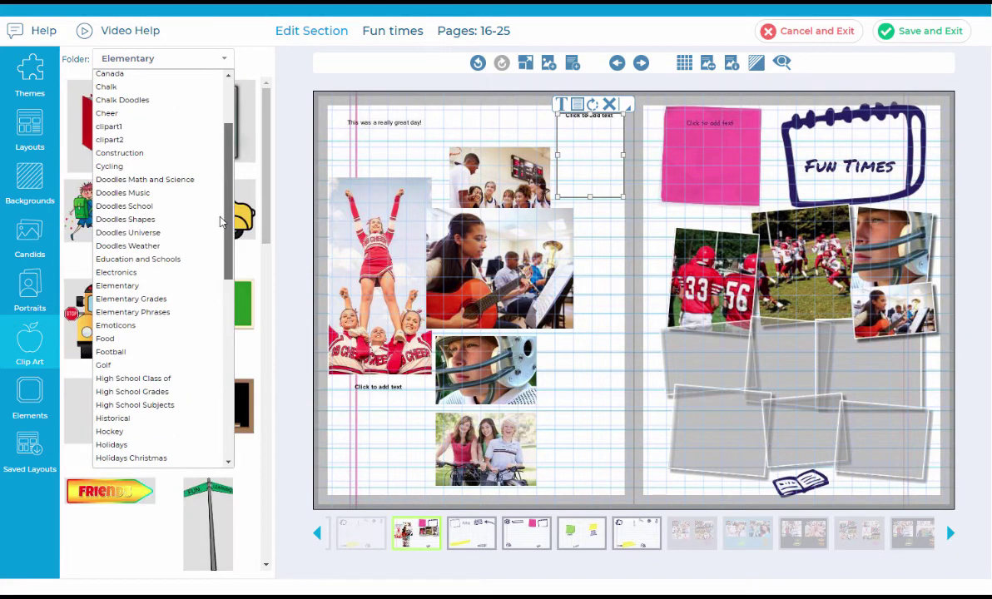
scroll(202, 348, down, 2)
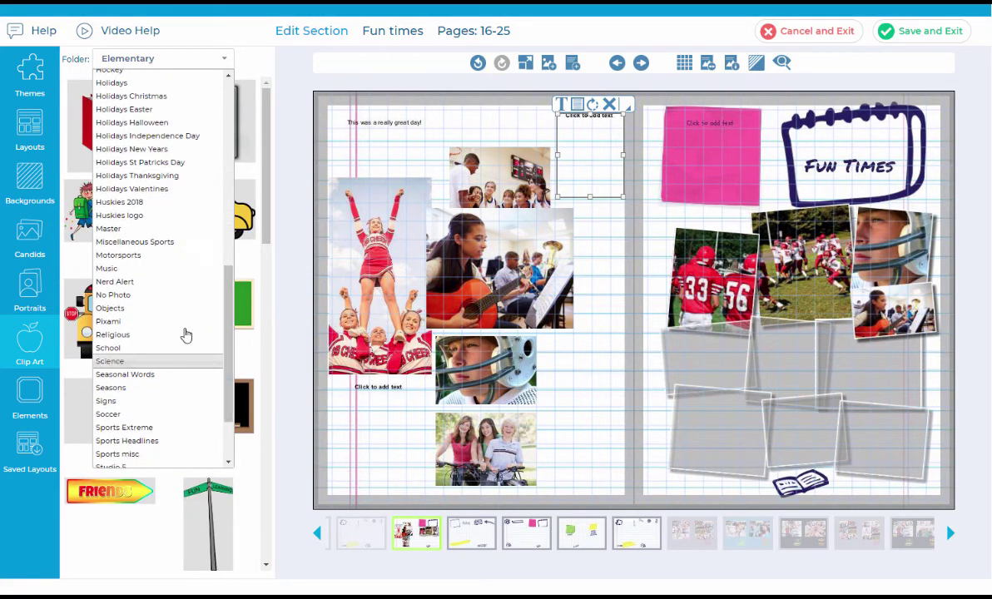
click(119, 215)
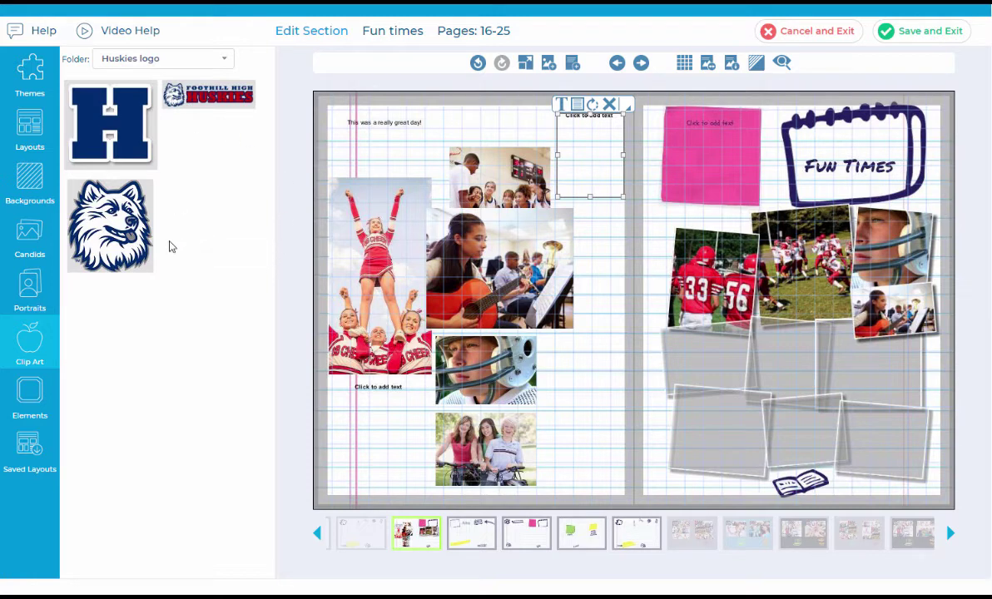
drag(124, 237, 589, 405)
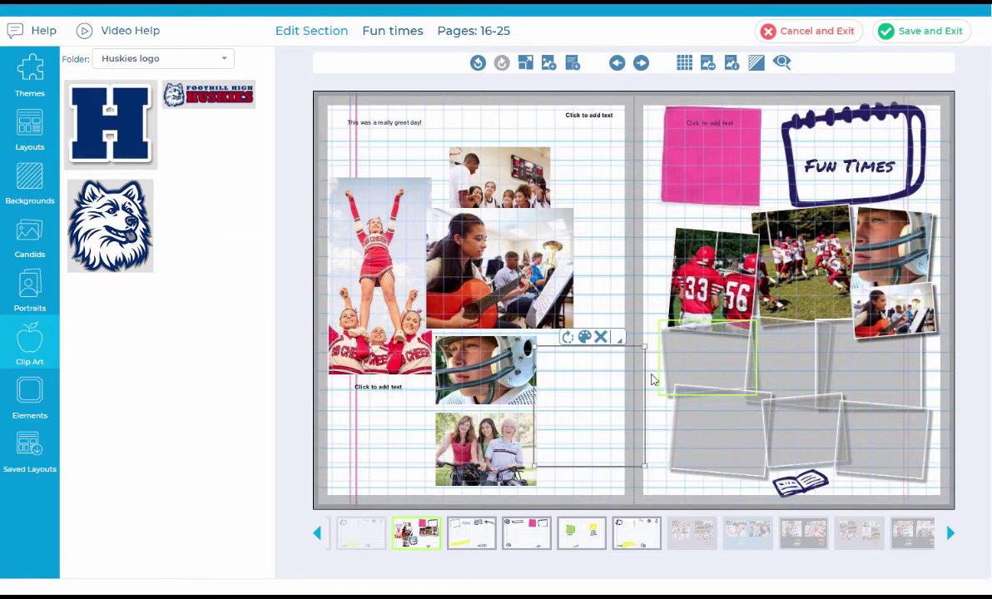
drag(643, 344, 589, 424)
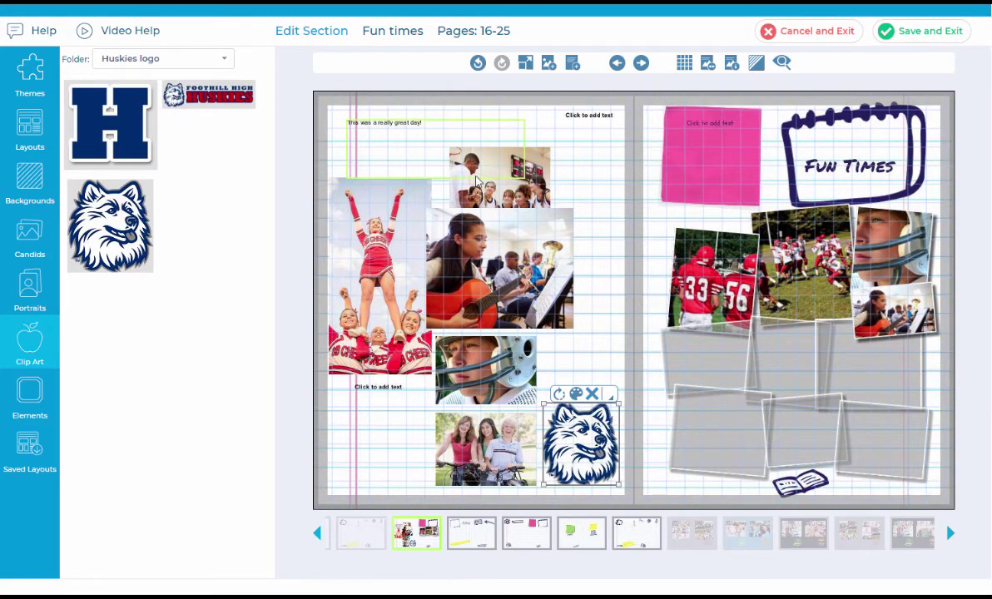
Bring the basketball team photo to the front and move it up to sit just above the guitarist photo.
click(519, 197)
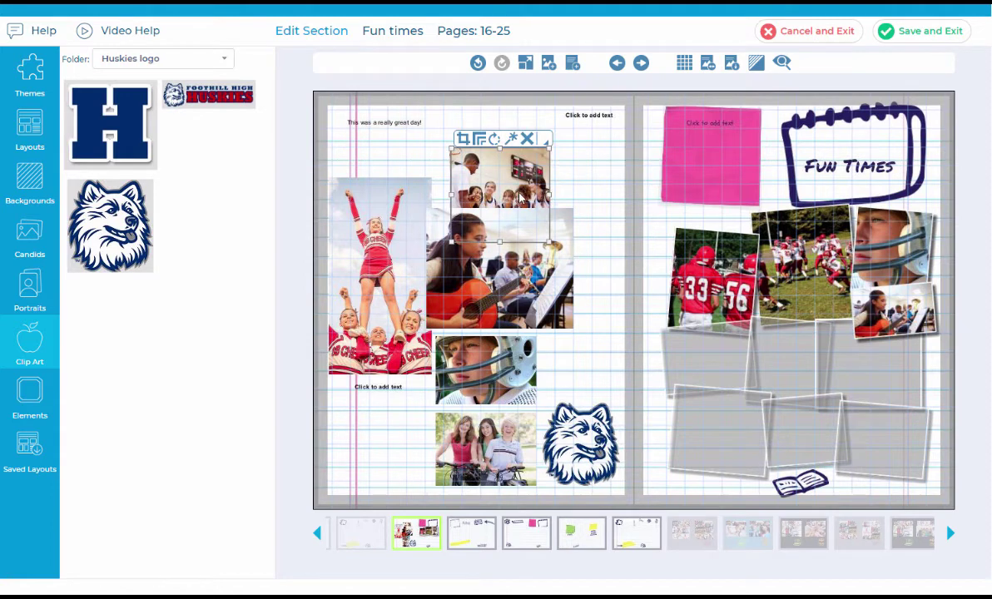
click(548, 143)
mouse_move(583, 191)
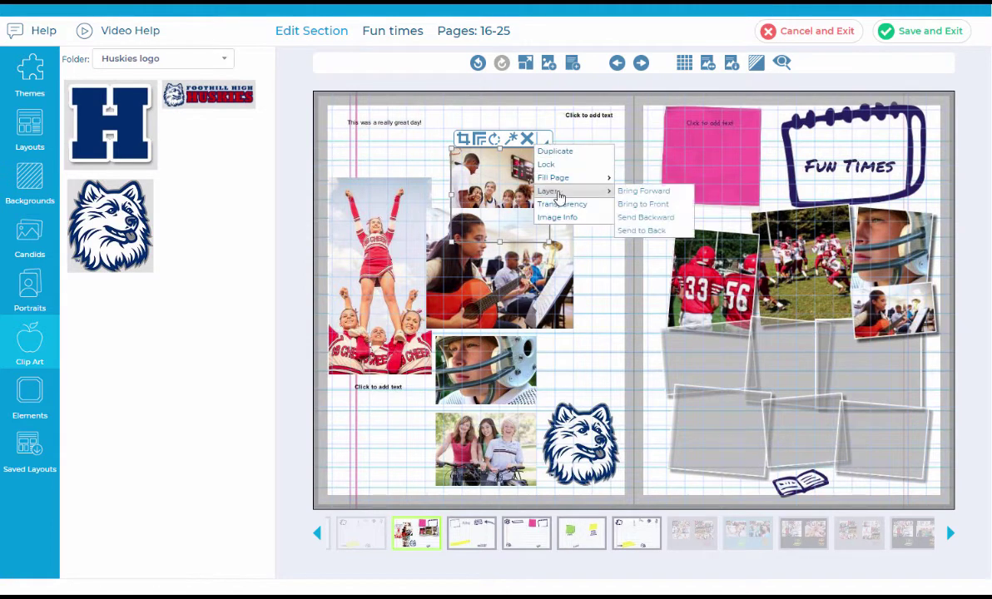
click(654, 204)
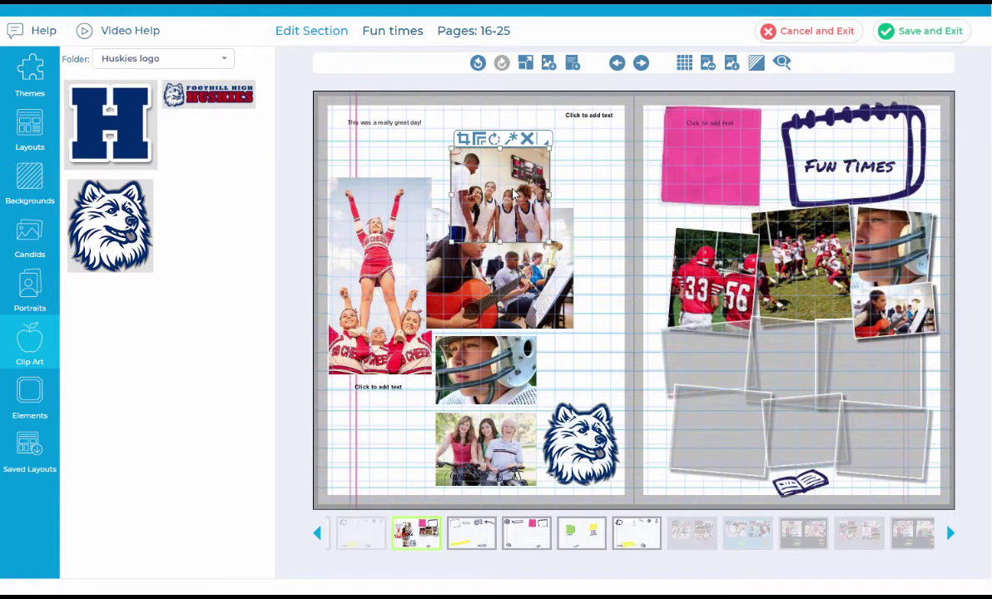
drag(514, 193, 513, 160)
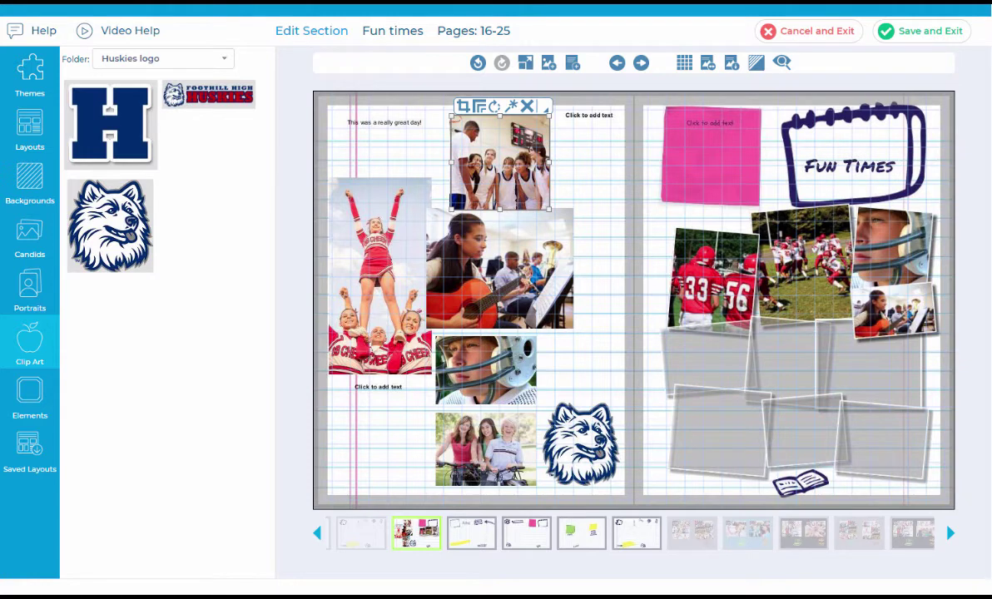
click(511, 273)
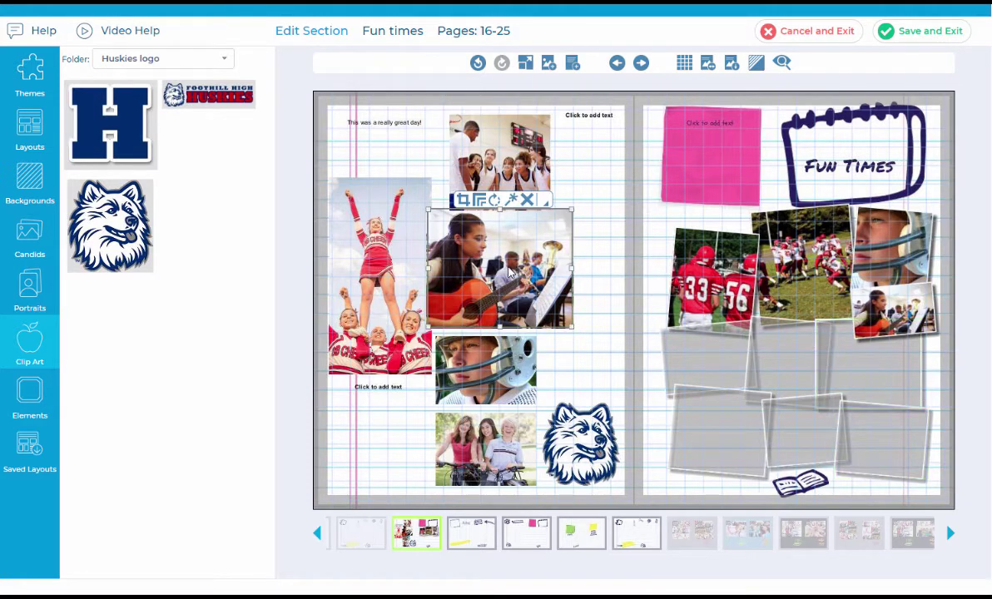
Enlarge the left-hand page's guitarist photo to fill the whole spread and send it to the back.
click(542, 203)
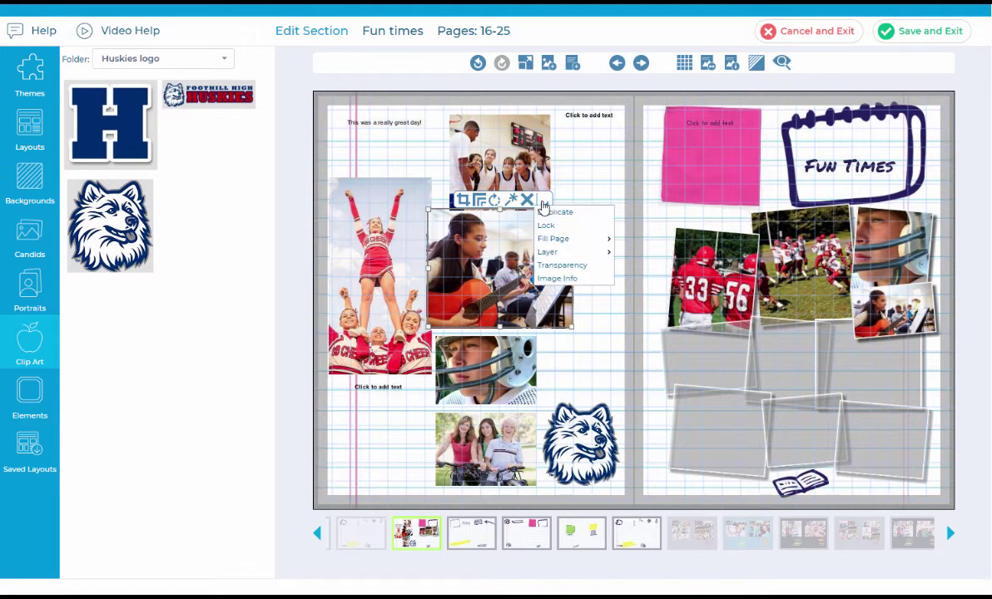
mouse_move(572, 245)
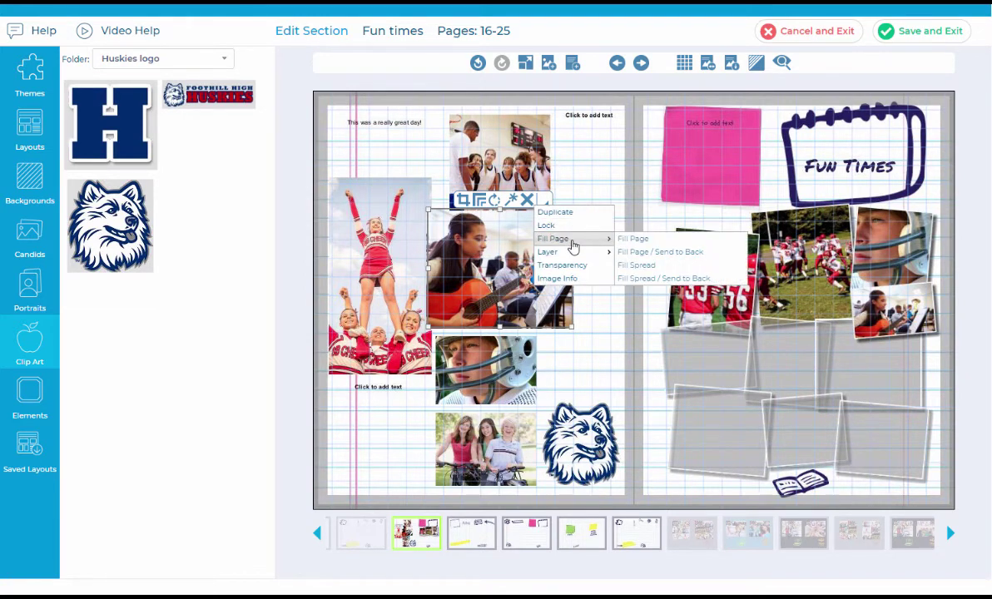
click(699, 280)
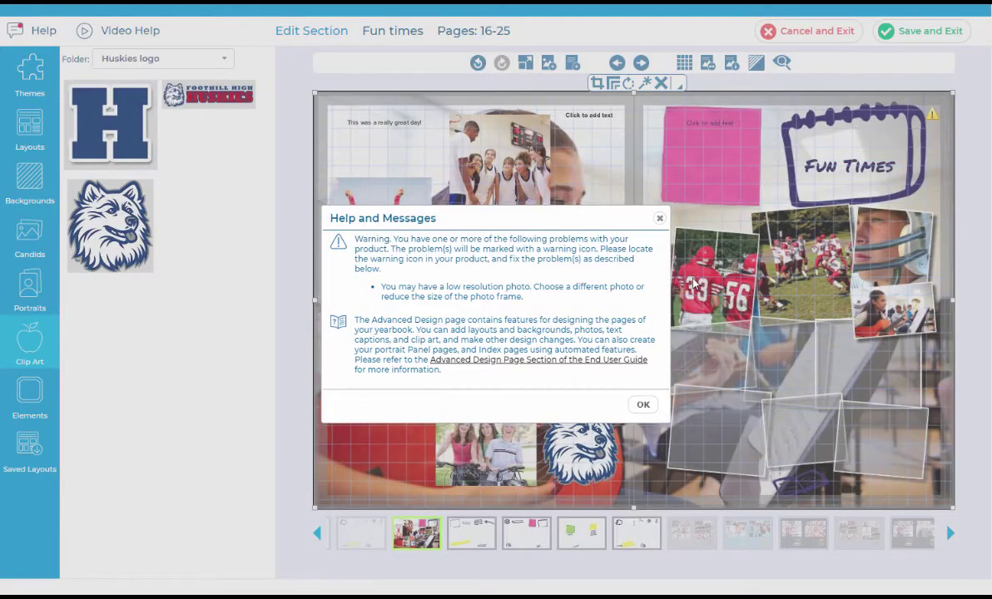
click(643, 406)
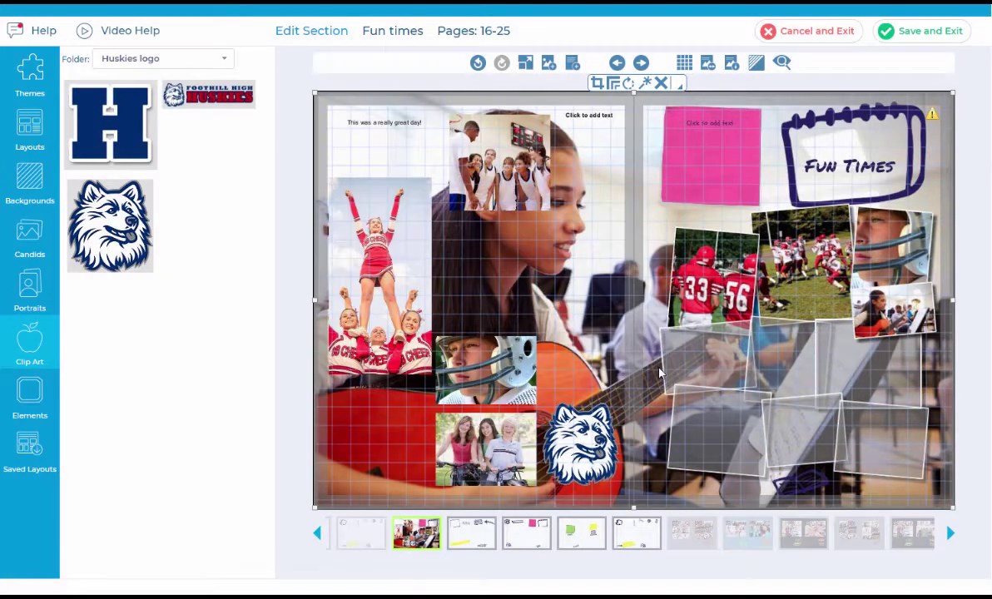
Move the basketball team photo down to sit just above the helmet photo.
click(519, 202)
drag(518, 201, 471, 265)
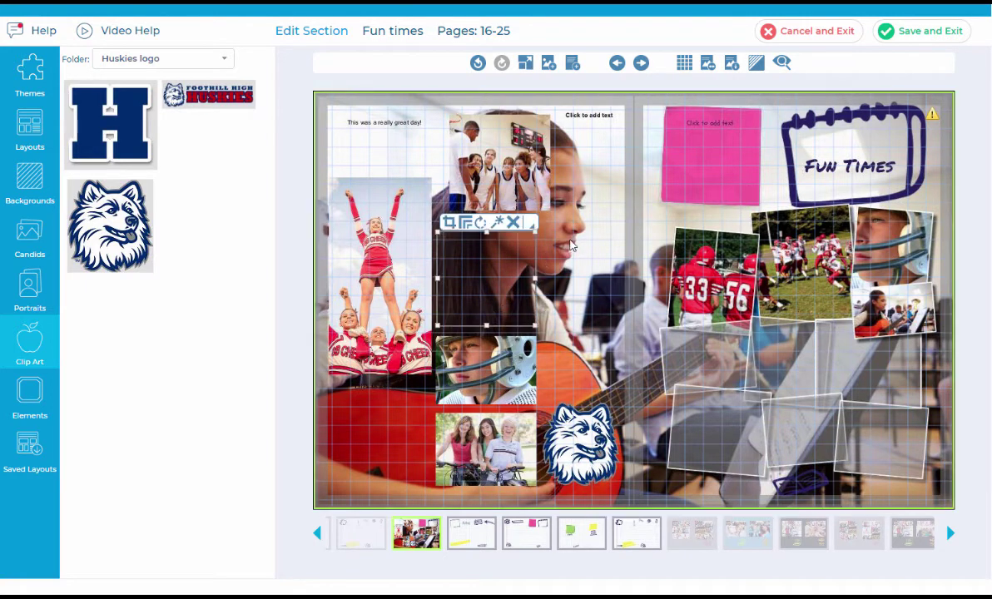
Make the spread-filling guitarist photo partly transparent so it appears faded behind the other items.
click(544, 212)
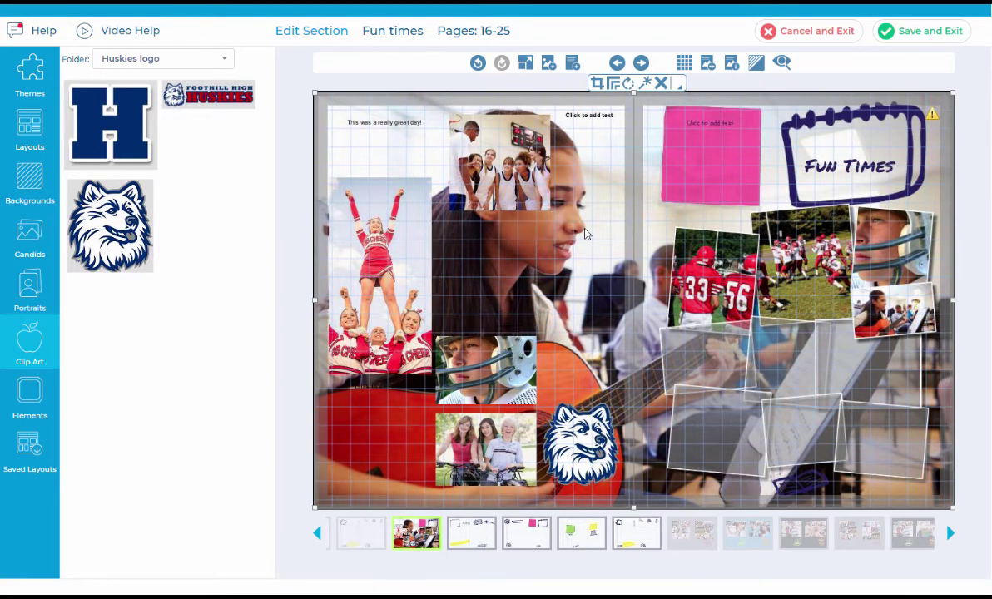
click(680, 85)
click(707, 149)
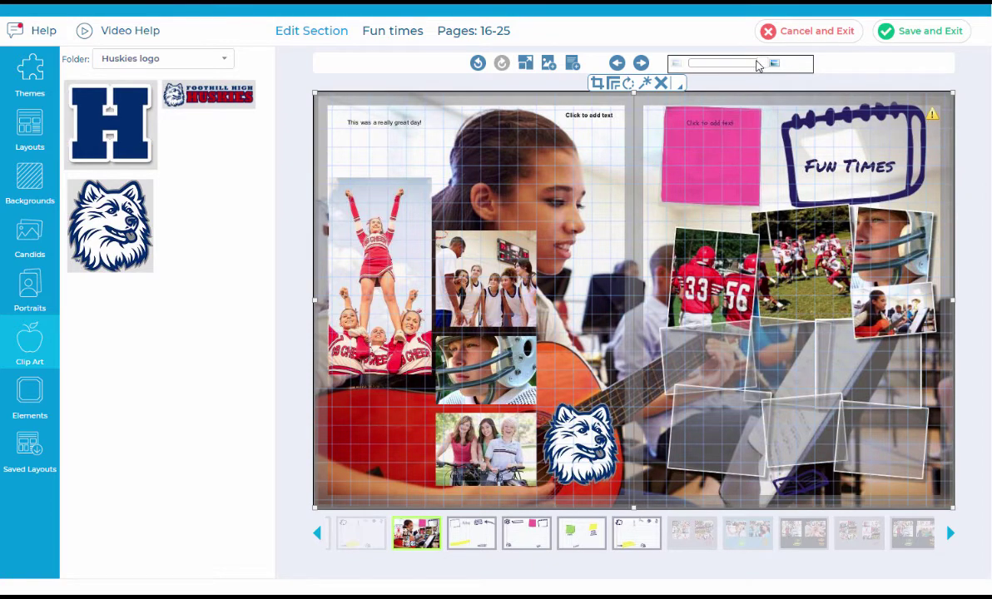
drag(757, 65, 718, 73)
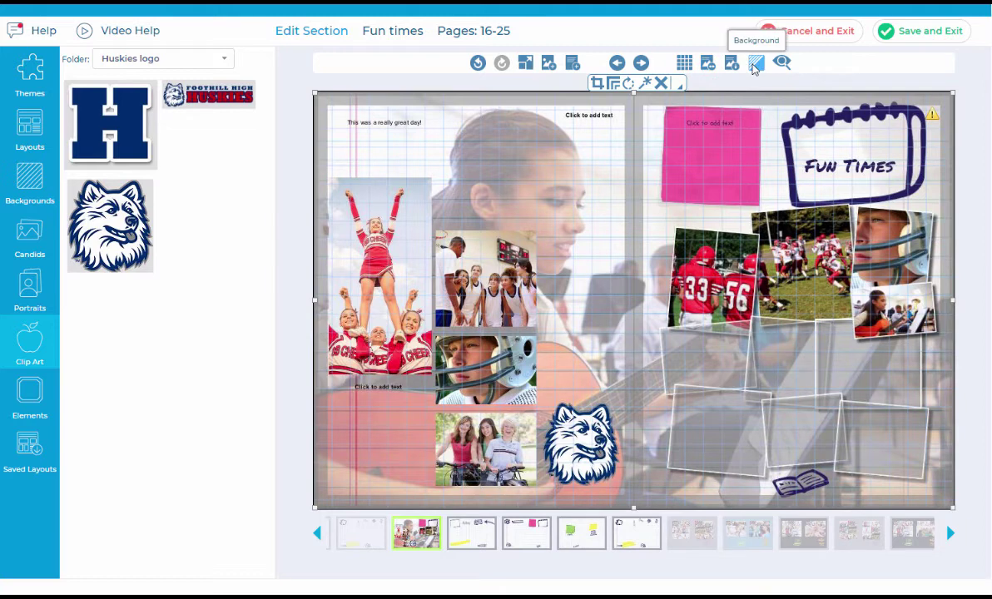
Clear the spread's lined page background and turn off the alignment grid.
click(756, 64)
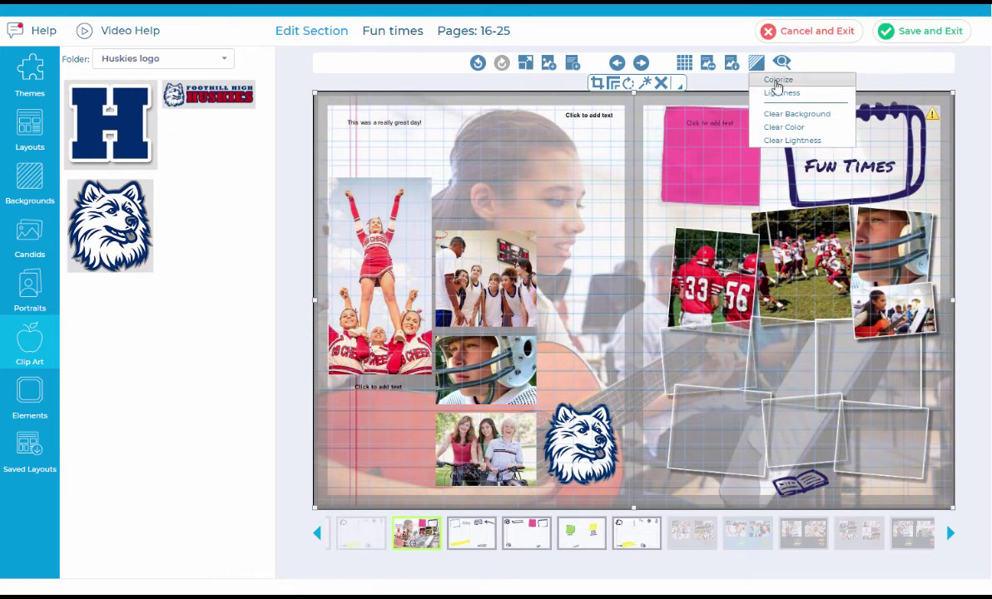
click(804, 123)
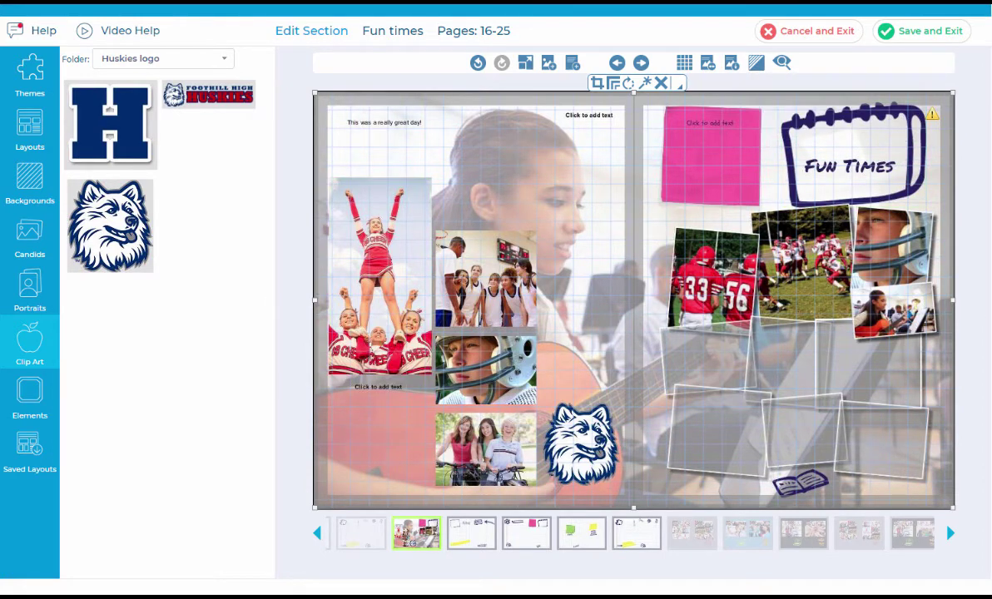
click(685, 62)
click(697, 80)
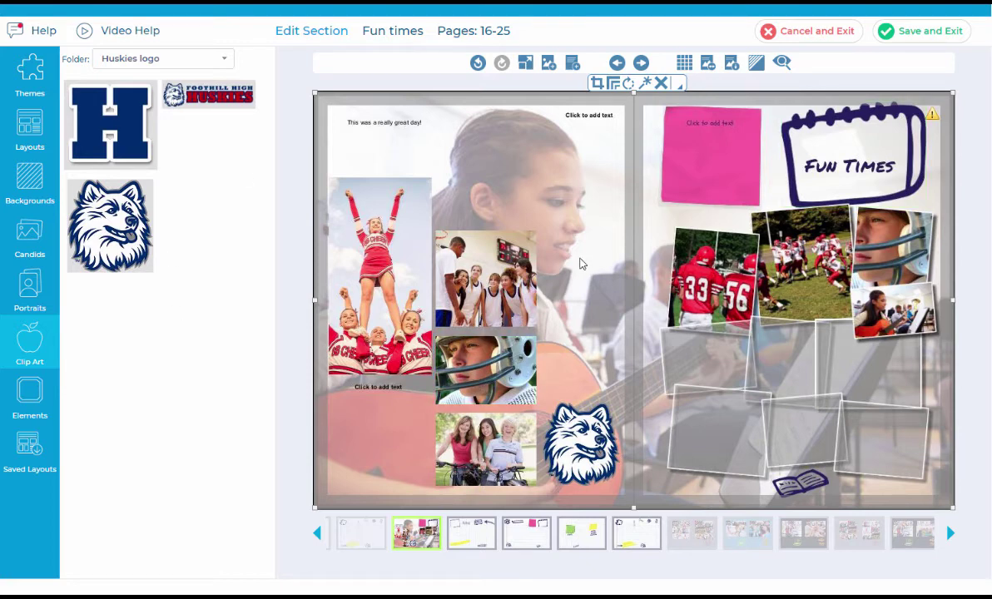
Shift the basketball team photo to the right and return it to its place above the helmet photo.
drag(448, 267, 476, 270)
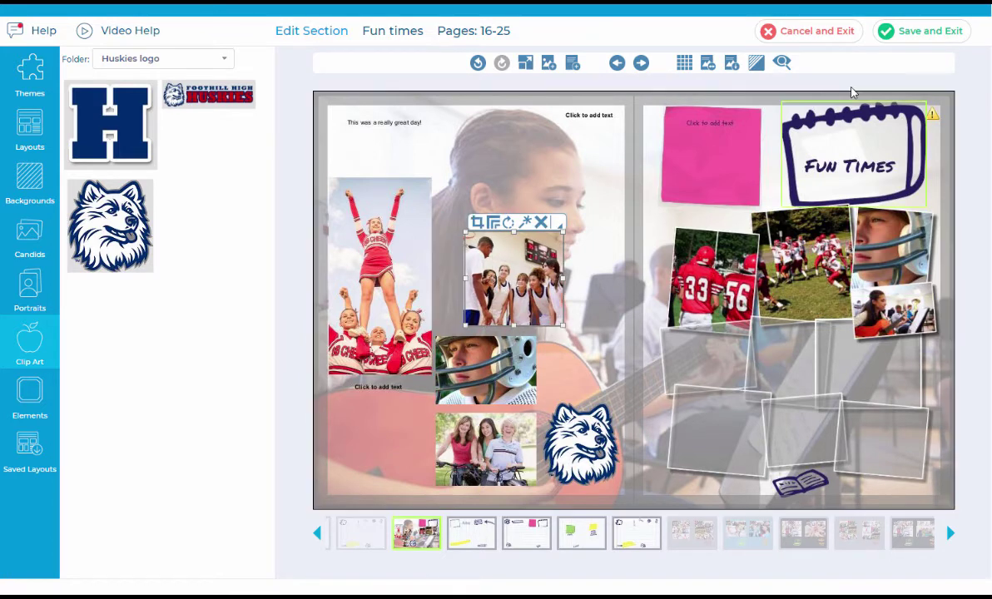
click(560, 223)
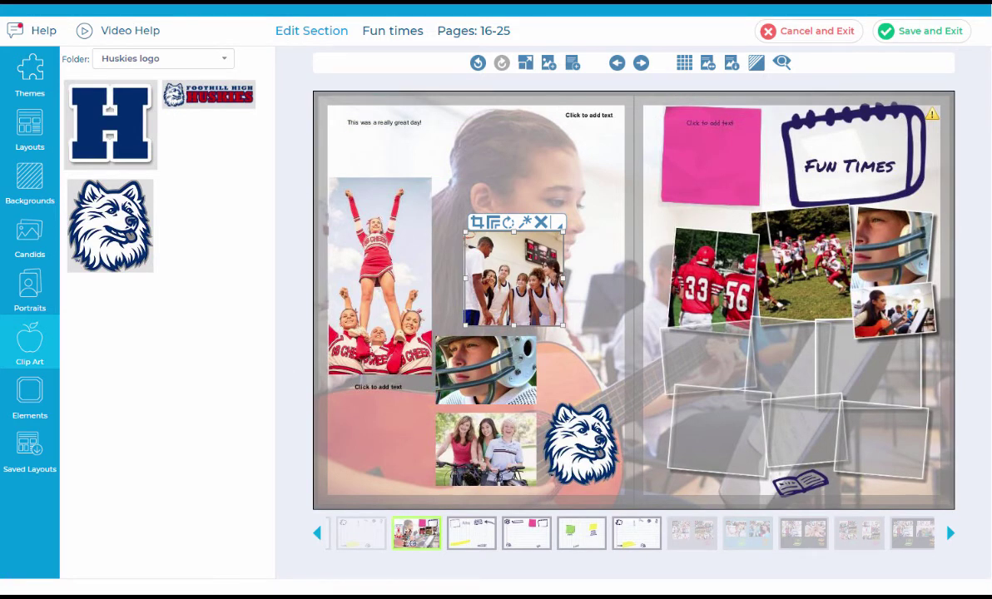
drag(523, 288, 494, 291)
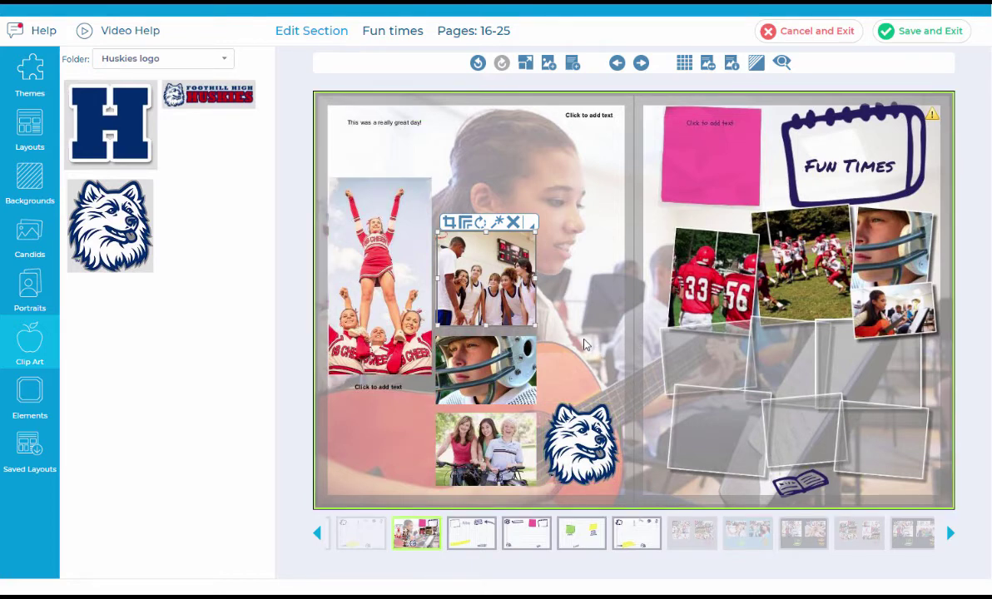
Publish the left side of the spread as a new layout in the Basic category, without the background option.
click(732, 65)
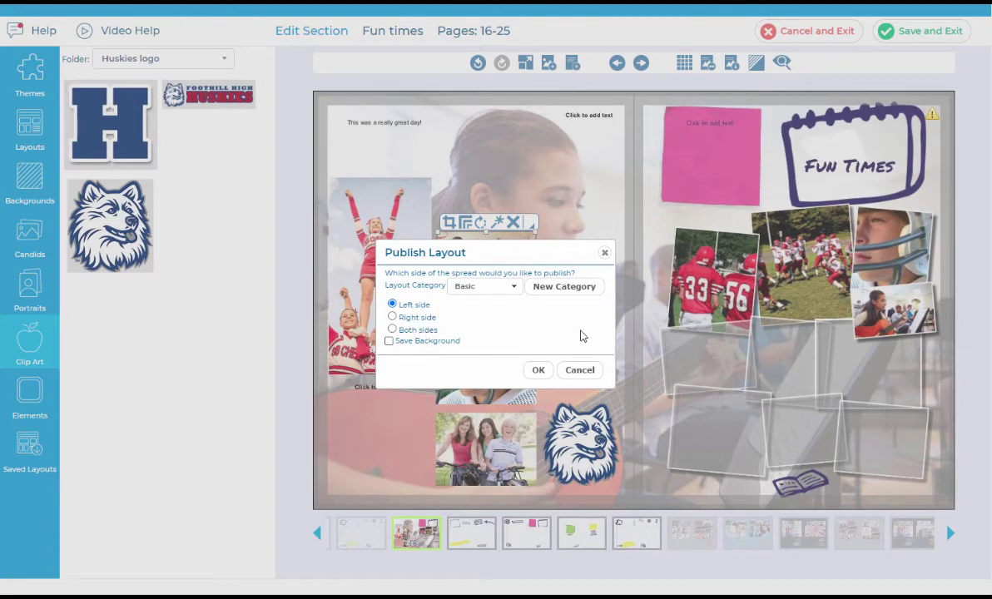
click(498, 288)
click(498, 288)
click(539, 371)
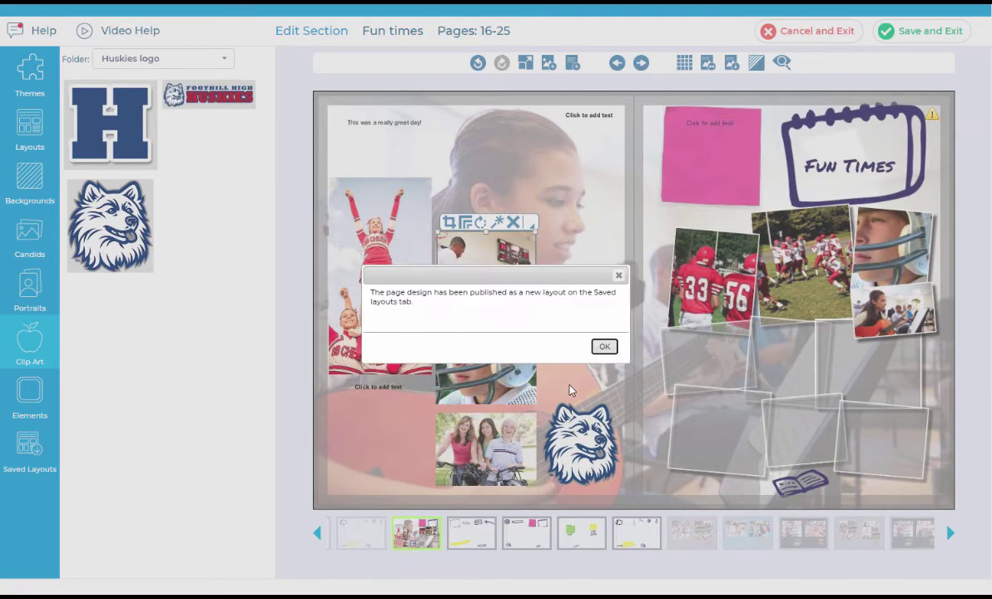
click(604, 349)
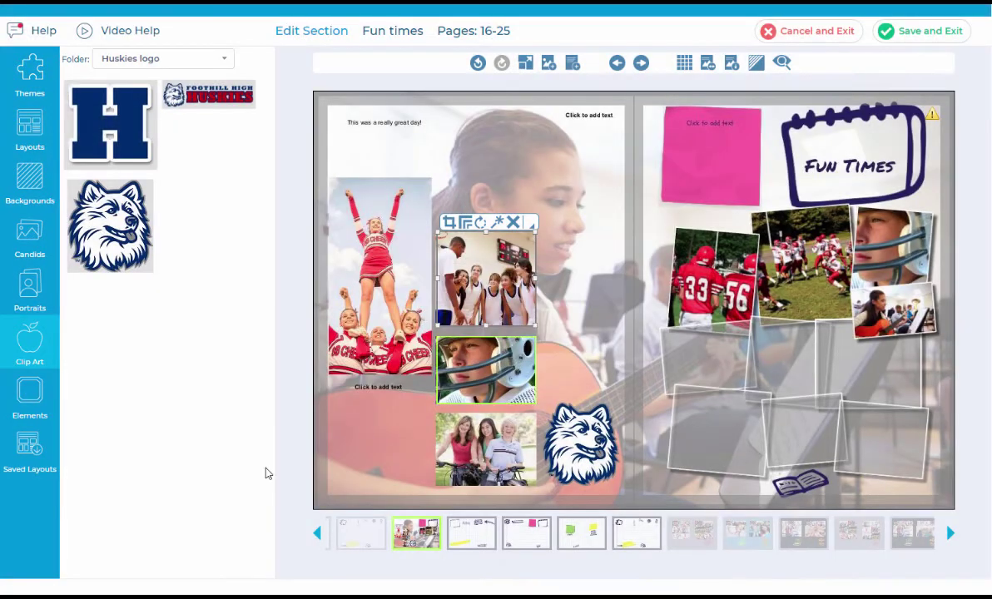
Apply the newly published guitarist layout from the Basic saved layouts to the next spread's left-hand page.
click(29, 453)
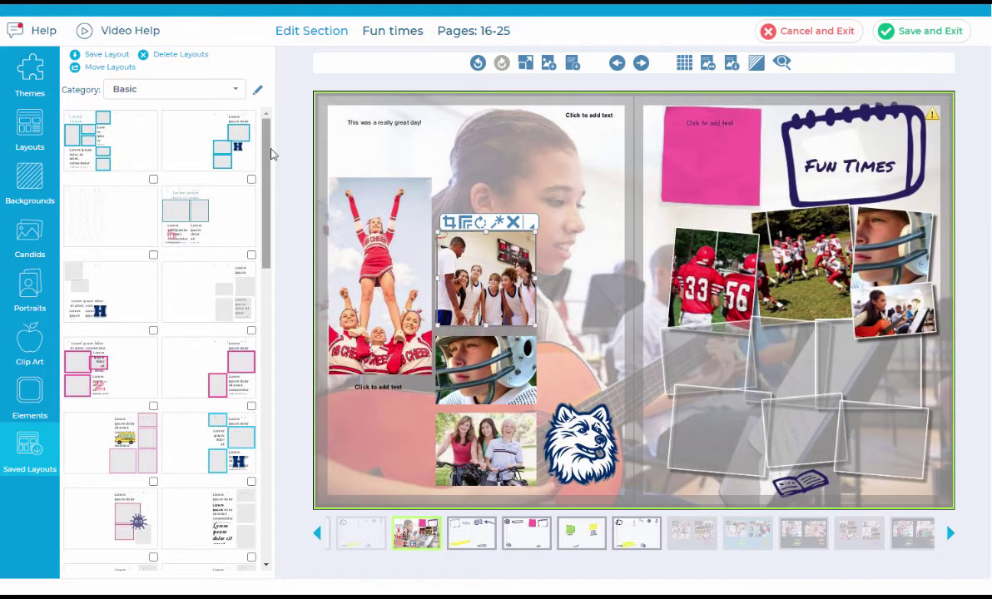
drag(268, 155, 278, 553)
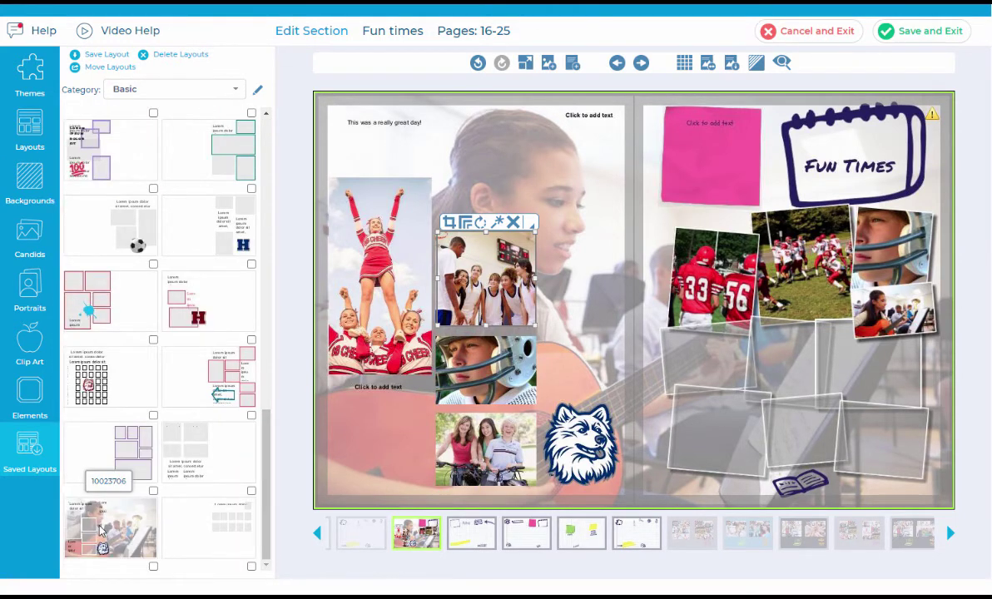
click(641, 63)
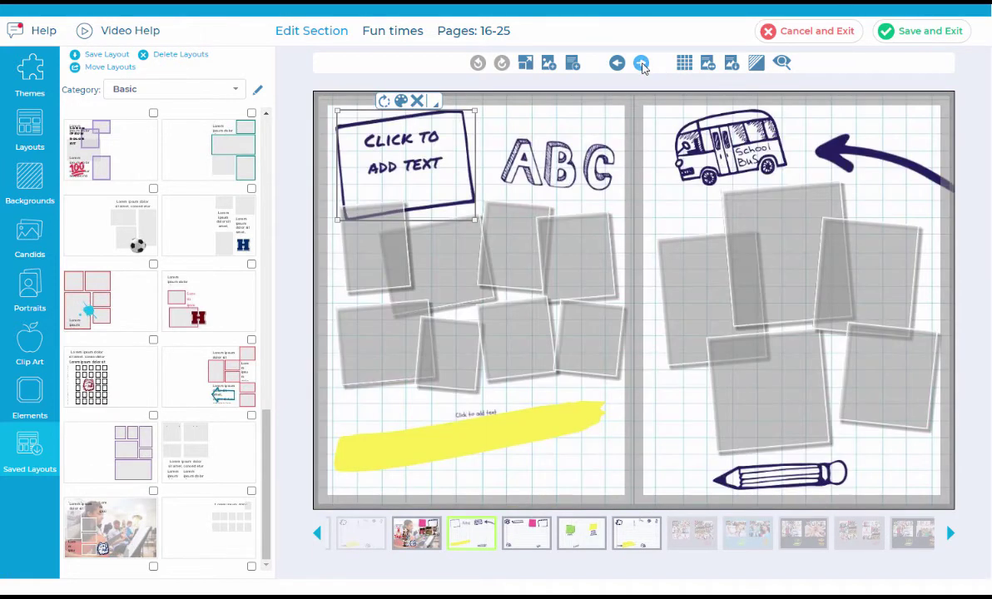
drag(110, 507, 466, 417)
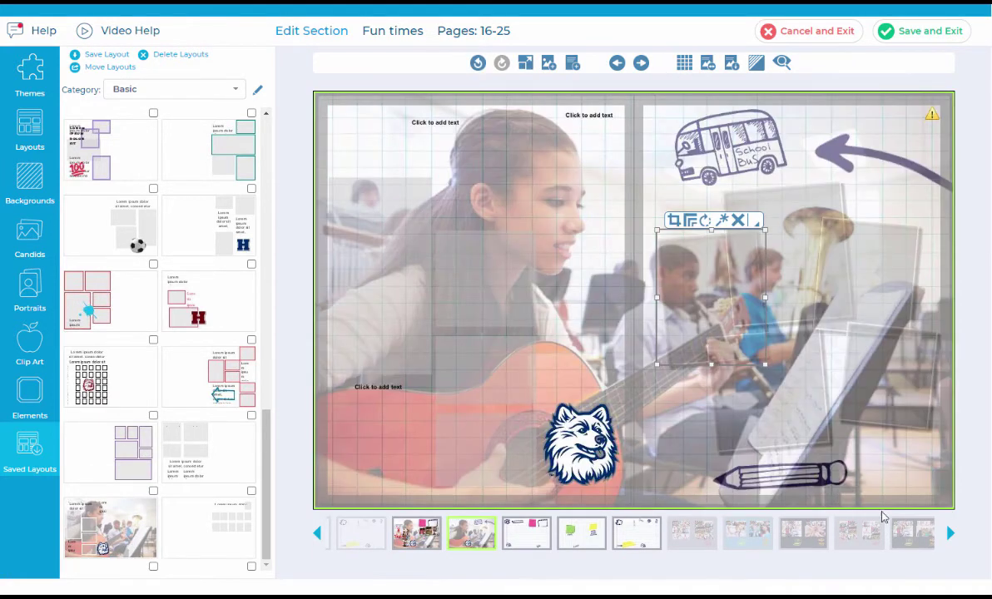
Fill the left-hand page's four frames with the bicycle friends, cheerleader, book-carrying students and guitarist photos from the Fun times folder.
click(30, 238)
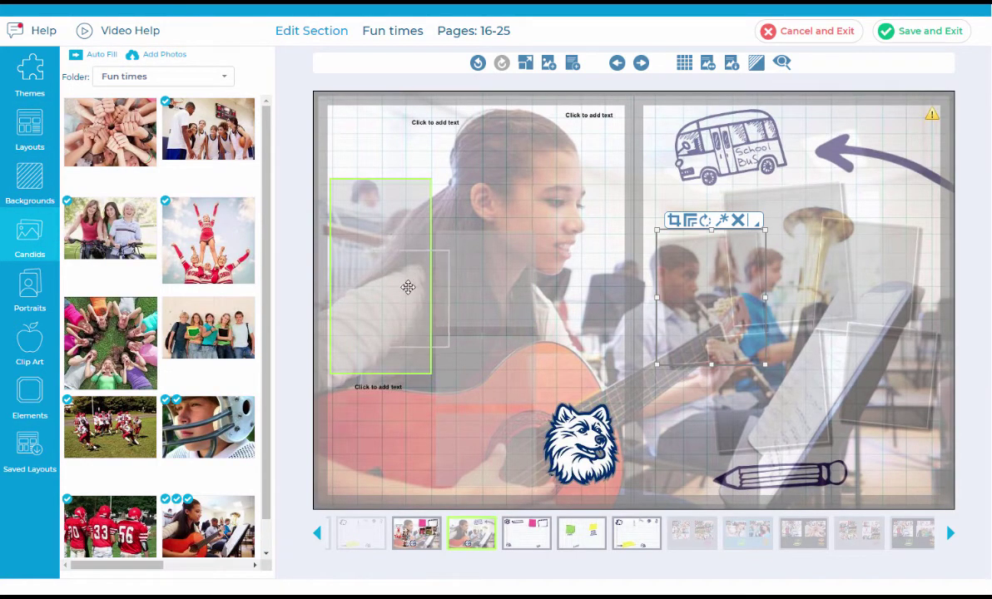
click(378, 277)
click(110, 227)
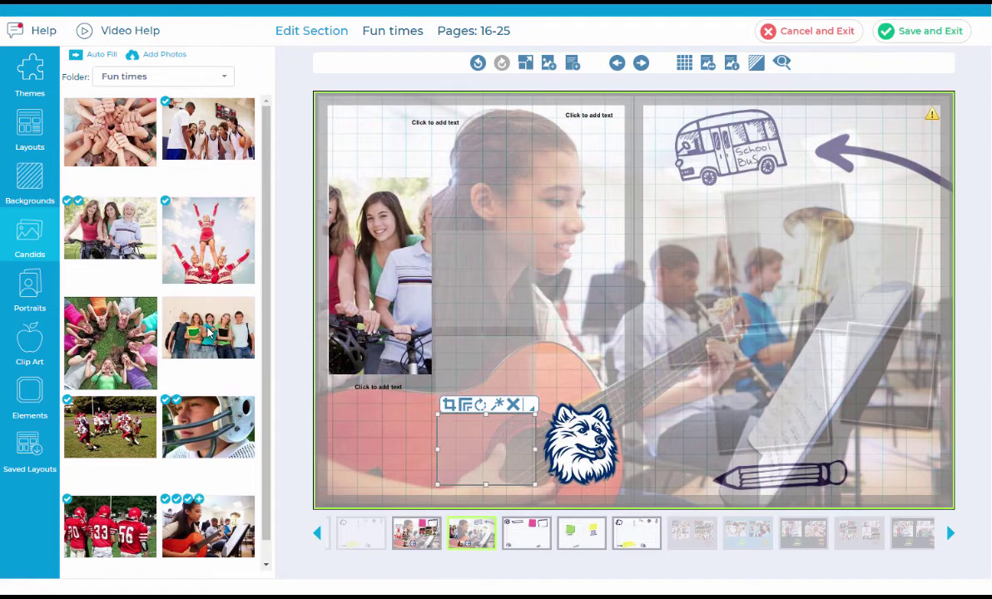
click(208, 526)
click(208, 327)
drag(298, 266, 469, 284)
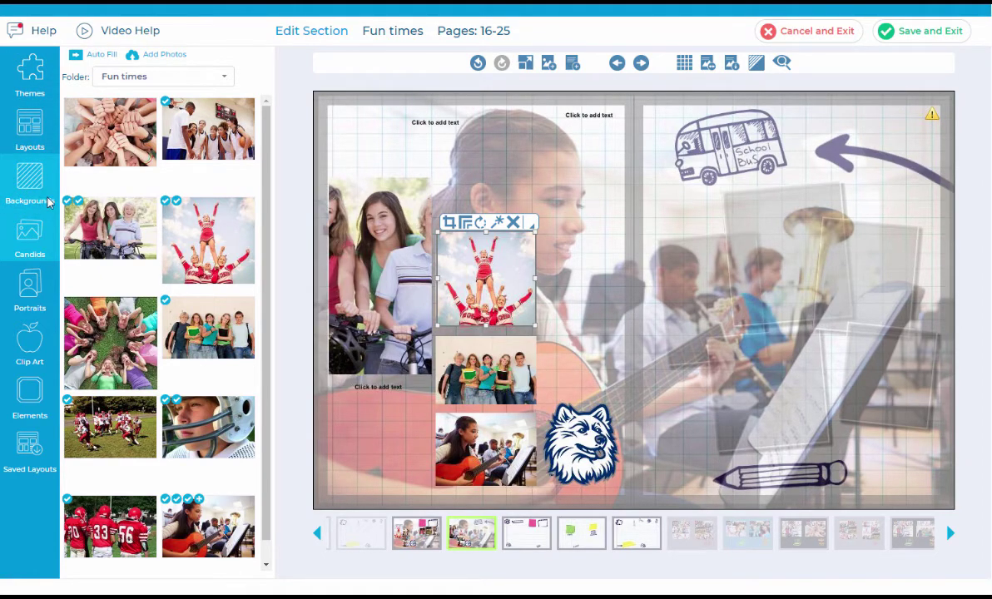
Go to the following spread and apply the pink swirl-and-star background from the Doodles Sketchbook collection across both pages.
click(641, 63)
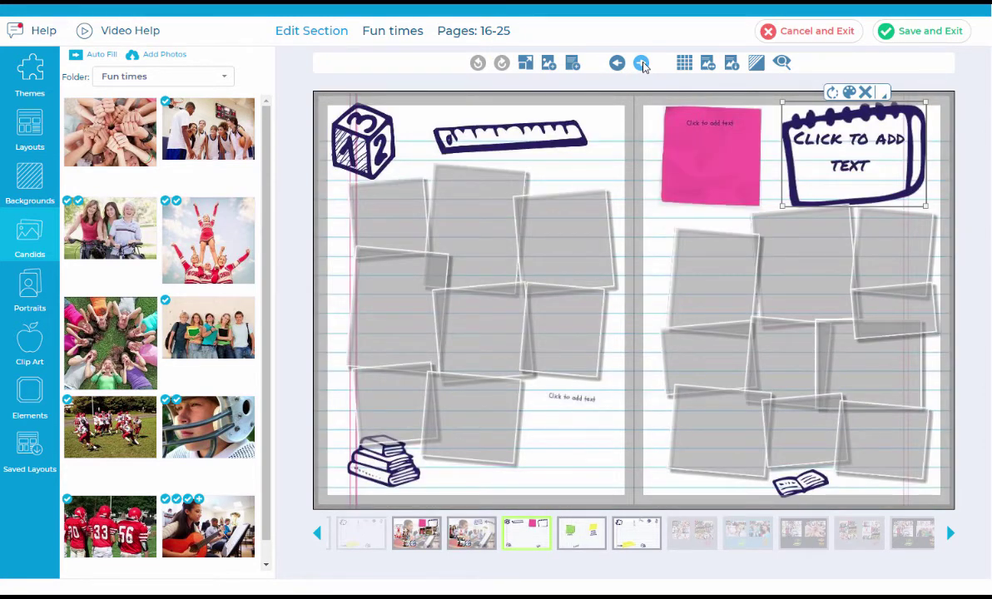
click(50, 187)
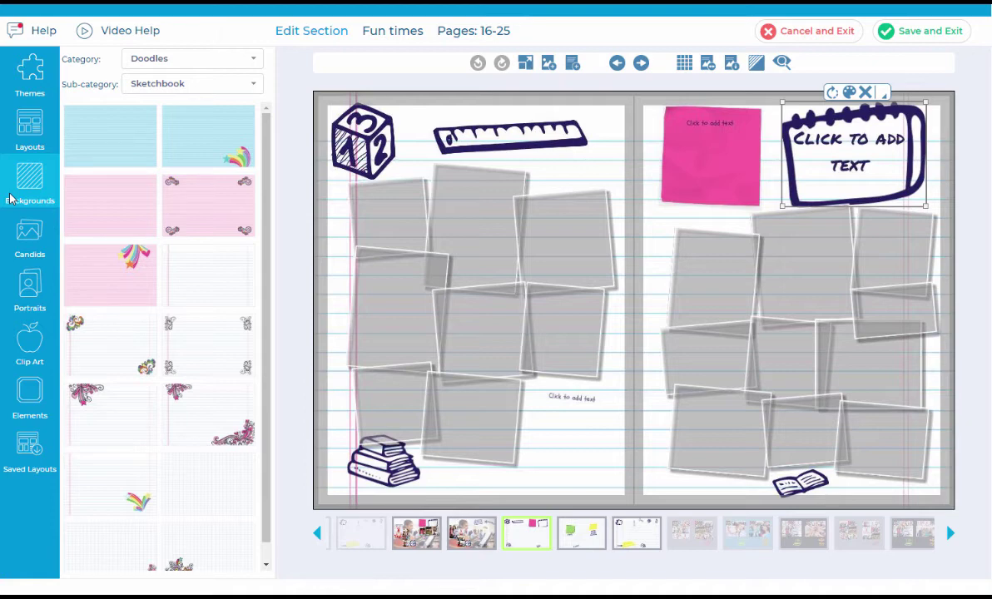
click(217, 66)
click(217, 65)
click(217, 86)
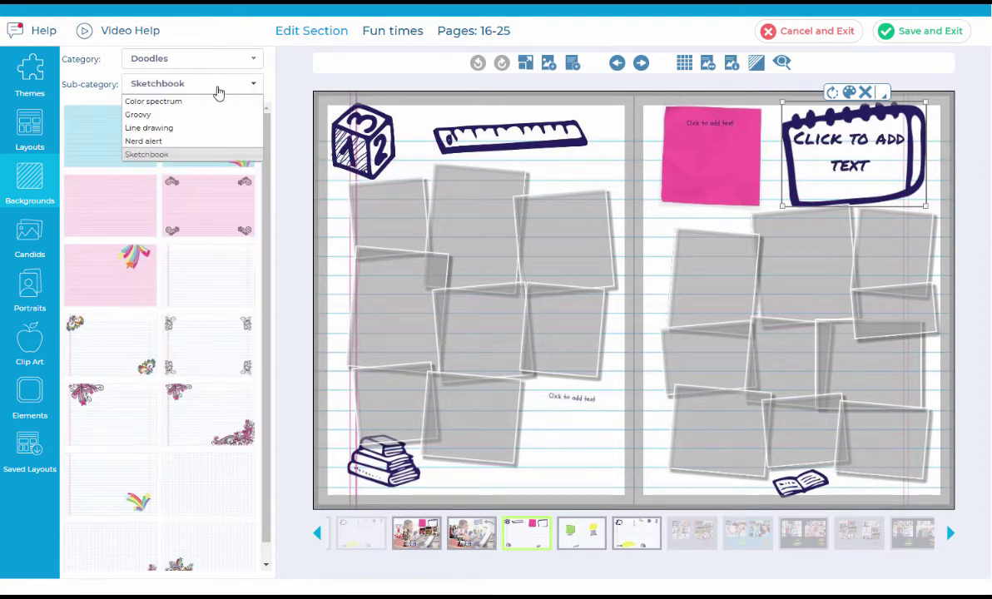
click(242, 35)
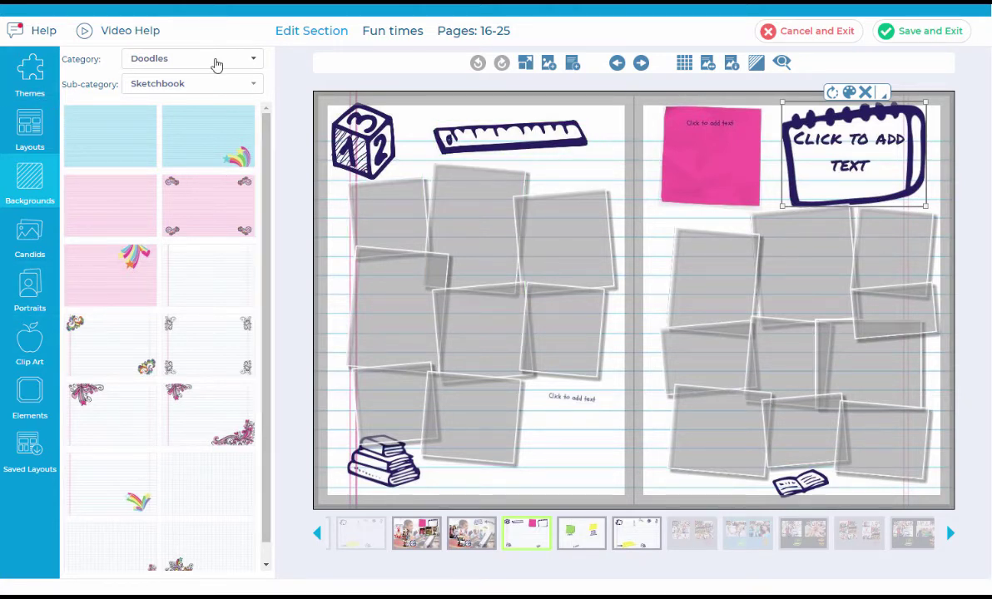
drag(583, 391, 583, 392)
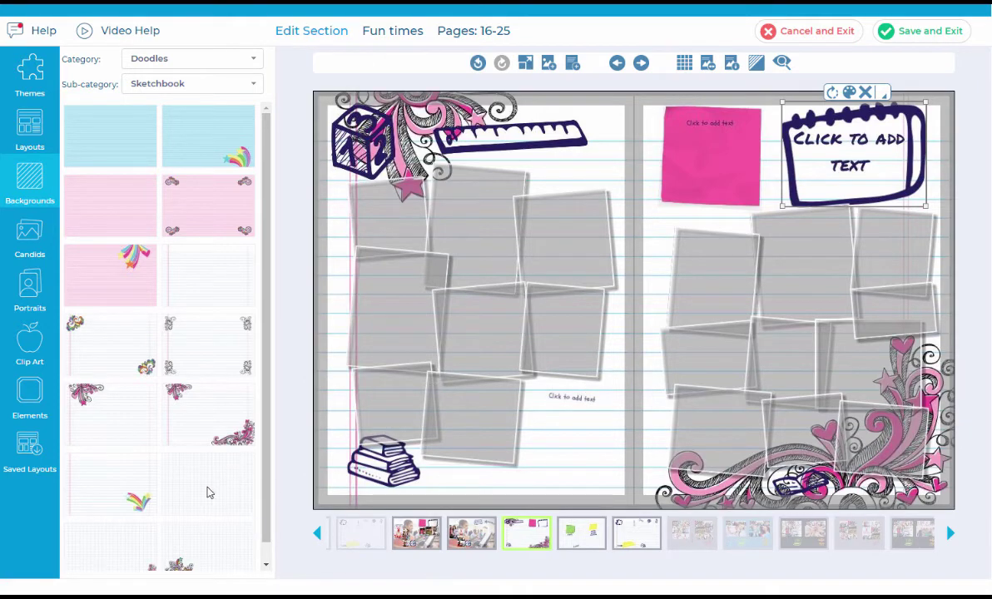
Cover the whole spread with the large orange sun landscape from the Kids Cutouts Nature backgrounds.
click(200, 61)
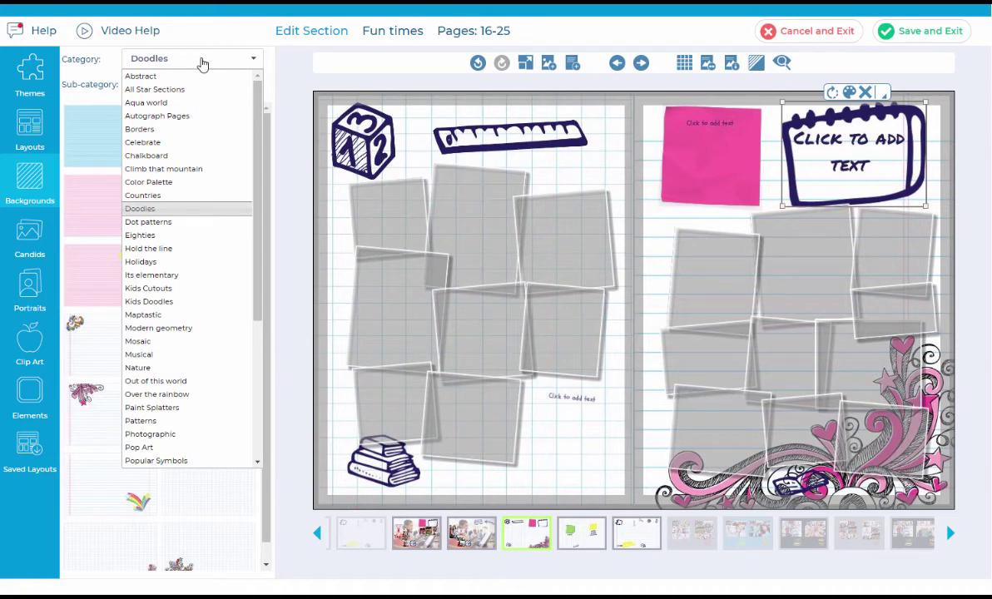
click(204, 290)
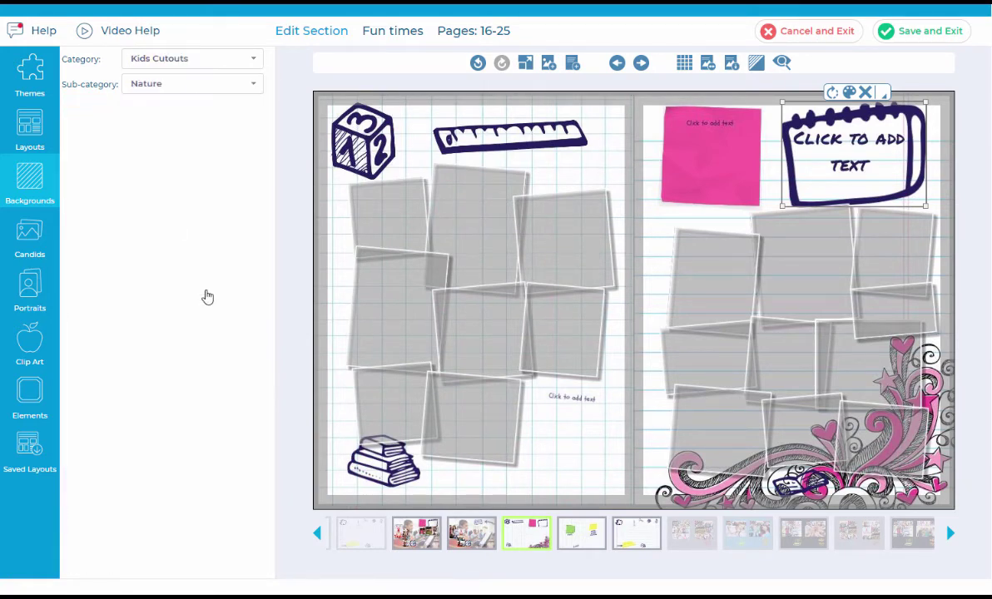
click(205, 318)
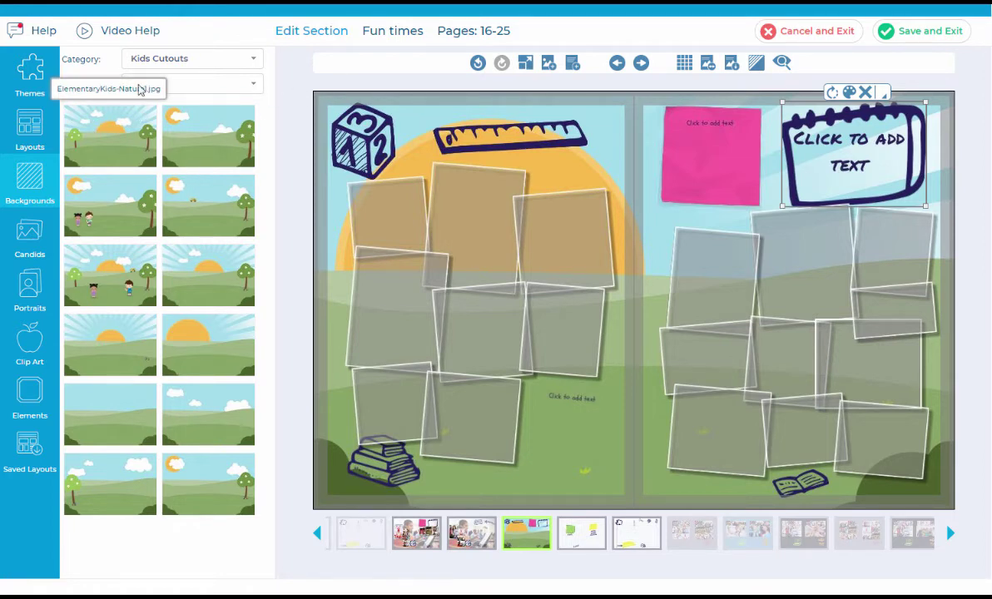
Apply the plain white ruled-paper background from the Doodles Sketchbook collection to the left-hand page only.
click(171, 62)
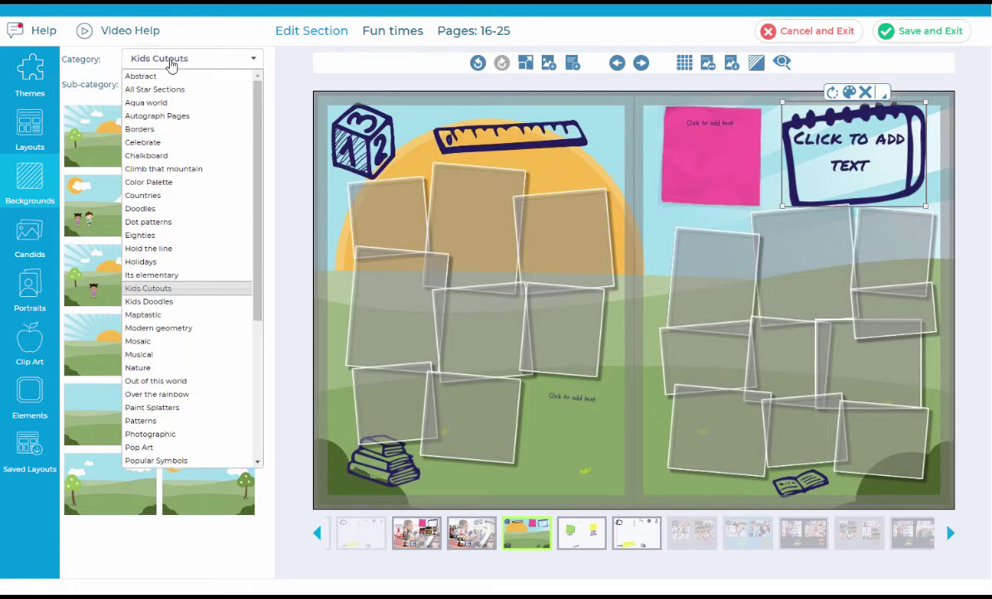
click(141, 208)
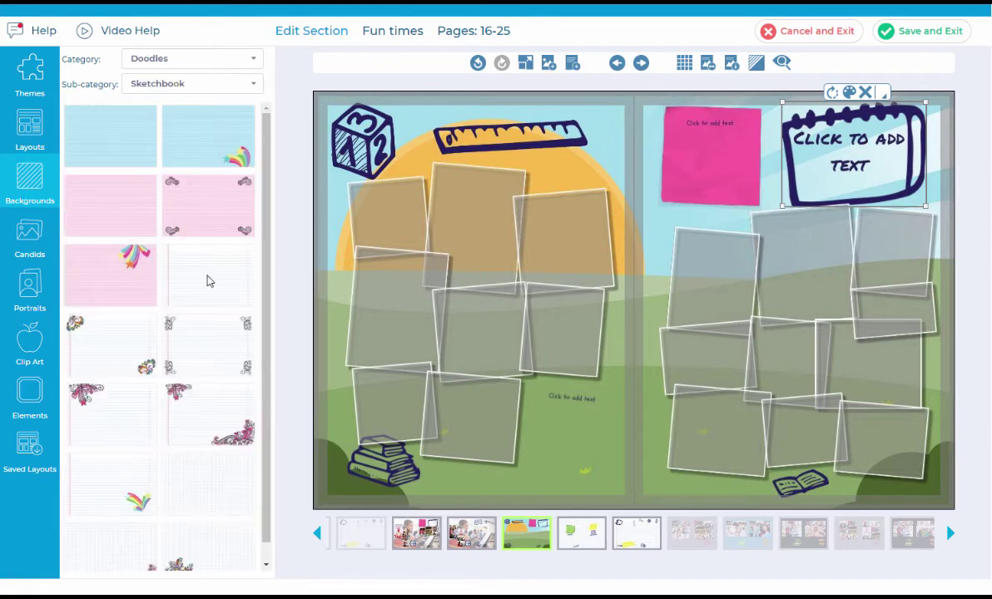
mouse_move(209, 282)
mouse_down()
mouse_move(333, 258)
mouse_move(371, 263)
mouse_up()
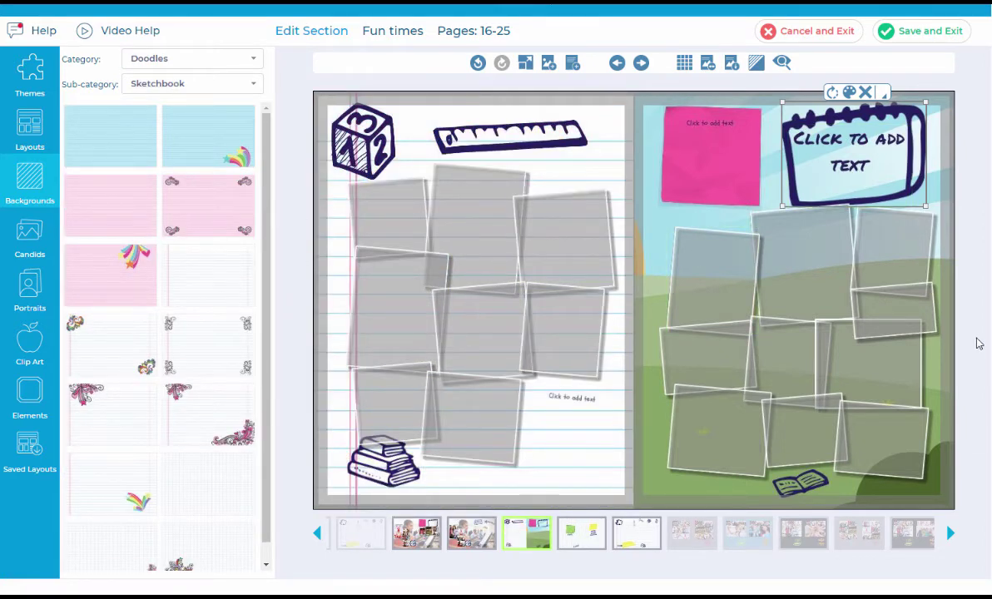
Try the pink swirl-and-heart ruled background on the right-hand page, then cover both pages with the plain white ruled-paper background.
mouse_move(206, 394)
mouse_down()
mouse_move(447, 391)
mouse_move(791, 333)
mouse_up()
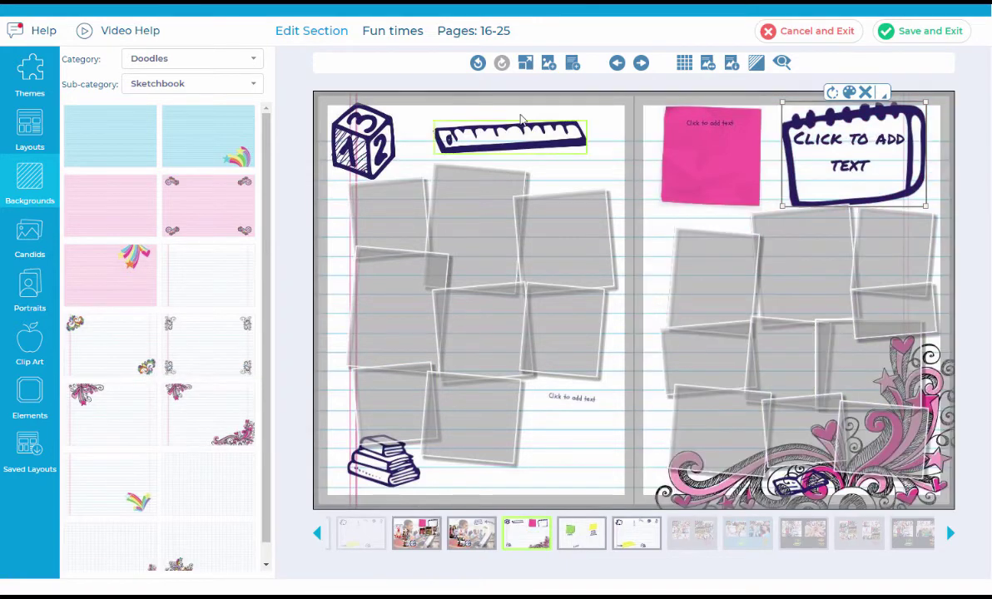
mouse_move(209, 275)
mouse_down()
mouse_move(422, 239)
mouse_move(433, 150)
mouse_up()
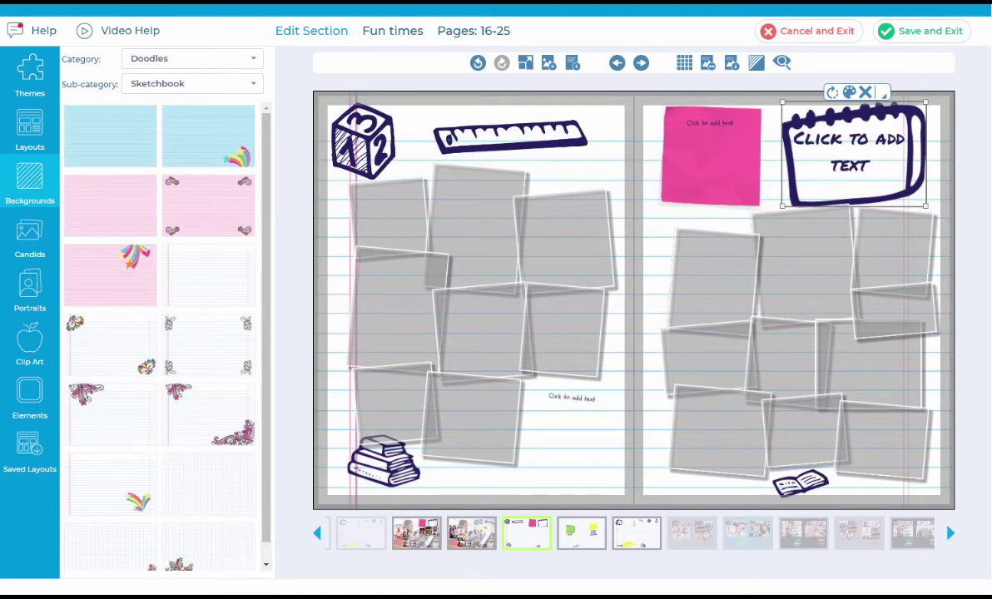
Colorize the spread's ruled-paper background with the red #d92121.
click(769, 65)
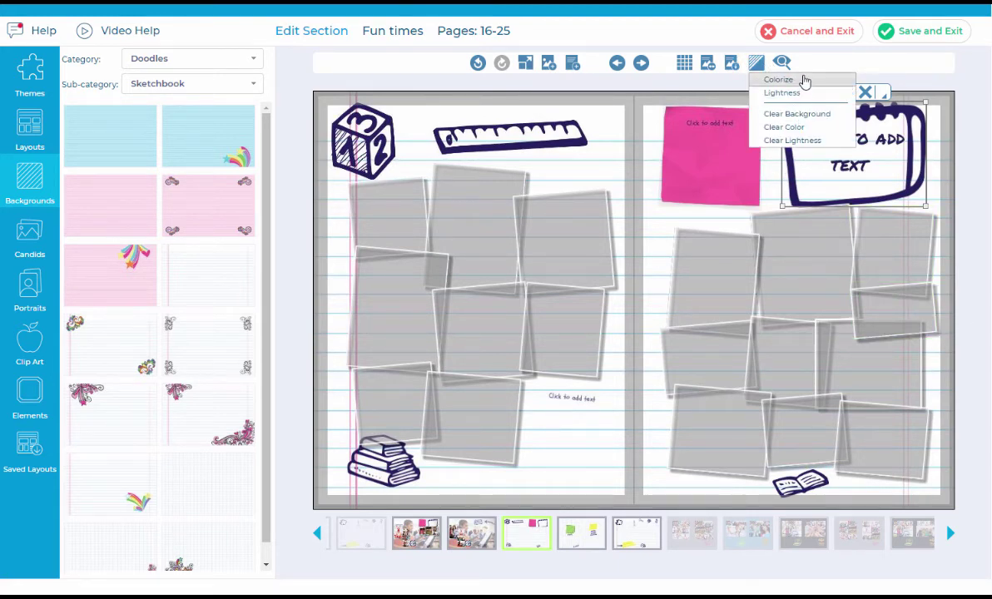
click(790, 79)
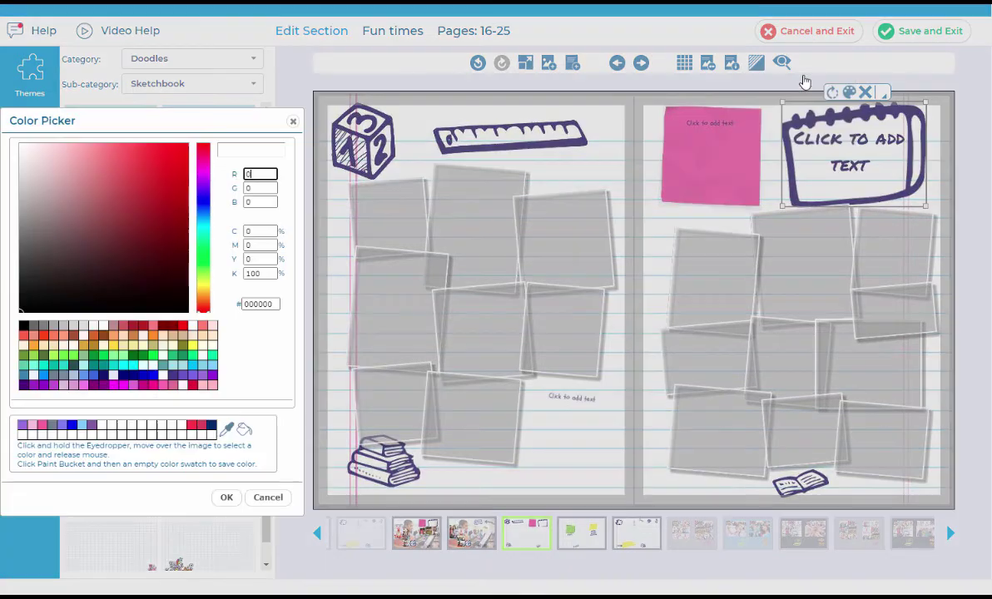
click(163, 168)
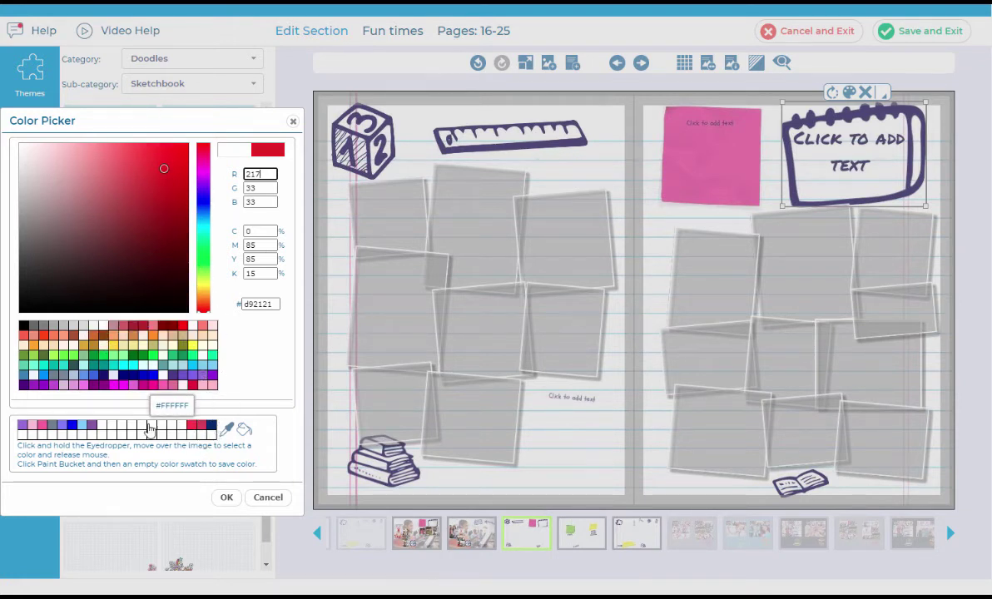
click(226, 497)
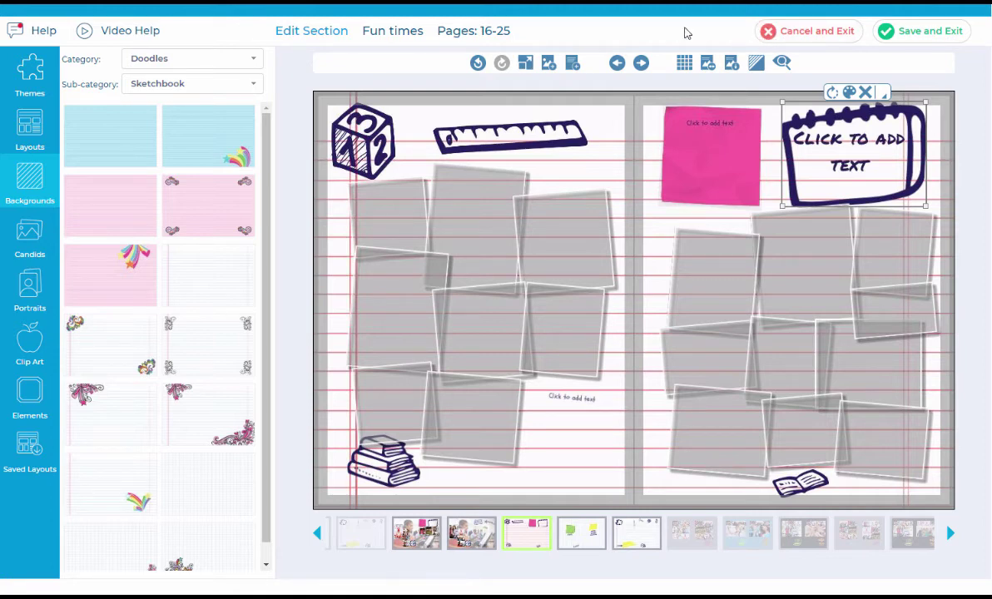
Start the Portrait Wizard for this section with the Grade 6 and Grade 7 portrait folders, in that order.
click(31, 291)
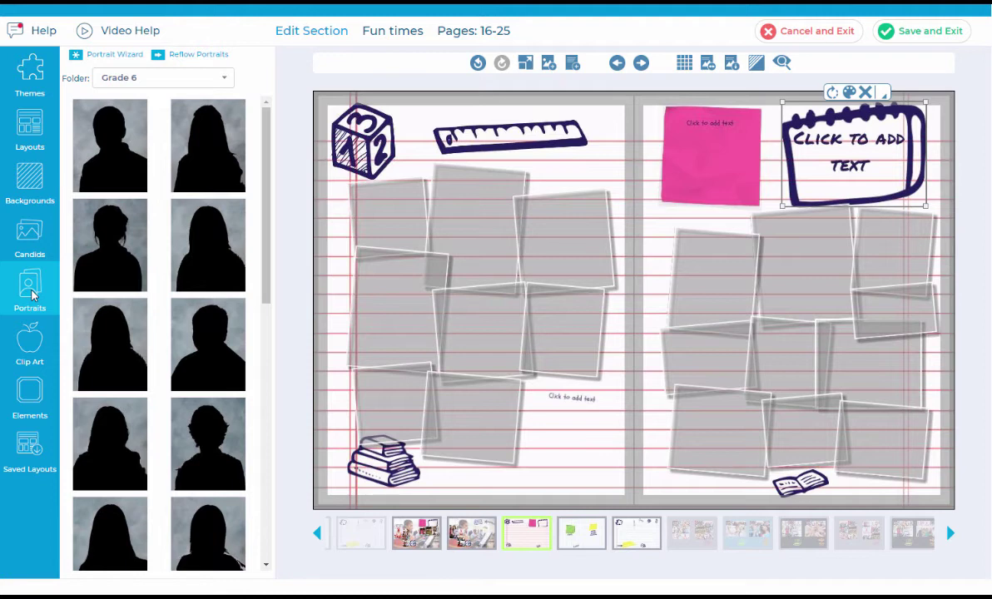
click(117, 55)
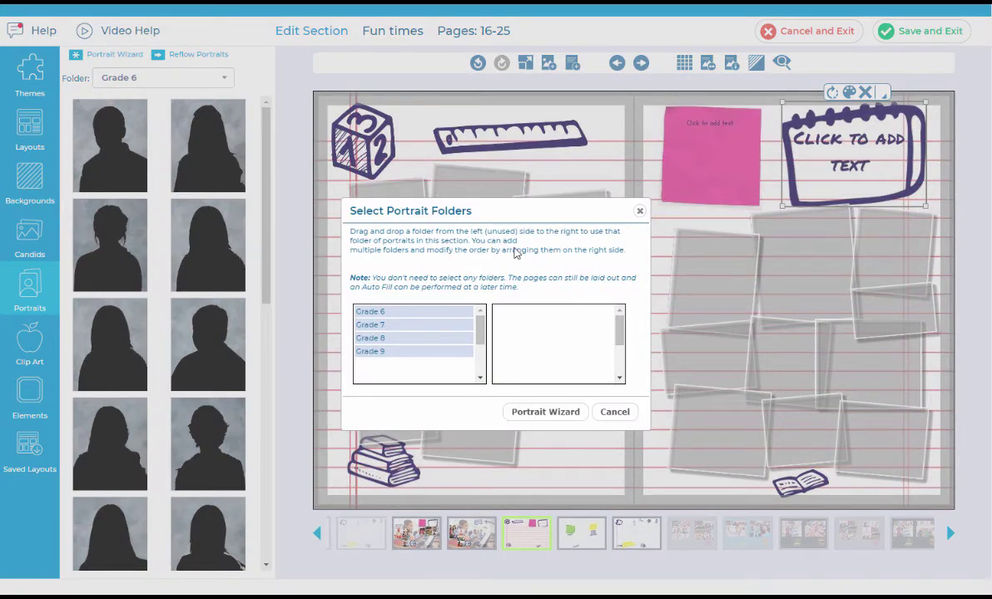
drag(400, 311, 536, 325)
drag(423, 315, 545, 332)
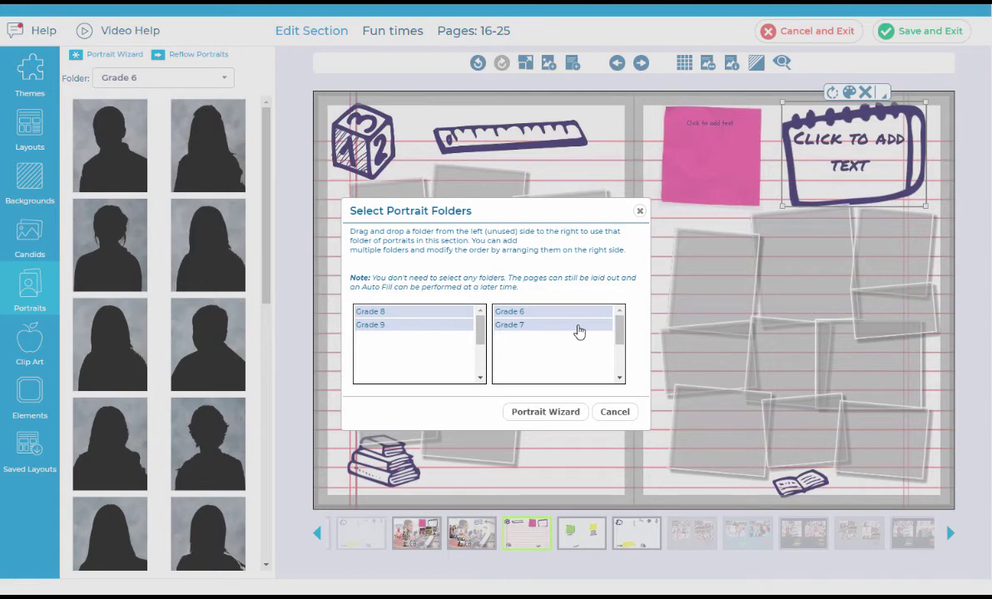
click(545, 412)
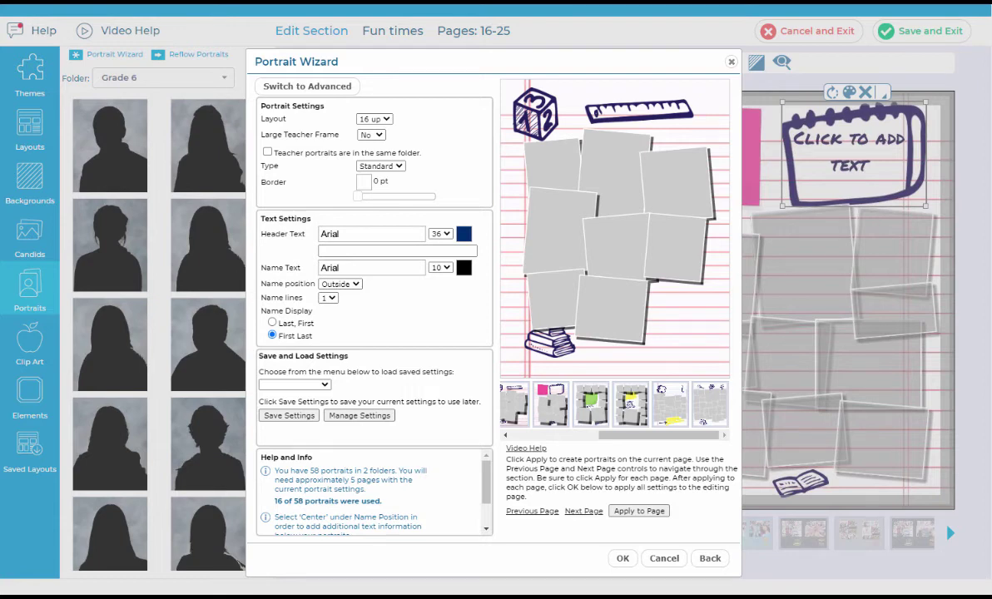
Glance at the wizard's advanced settings, return to basic, and apply the 16 up portraits to the page with the pink note and notebook.
click(313, 85)
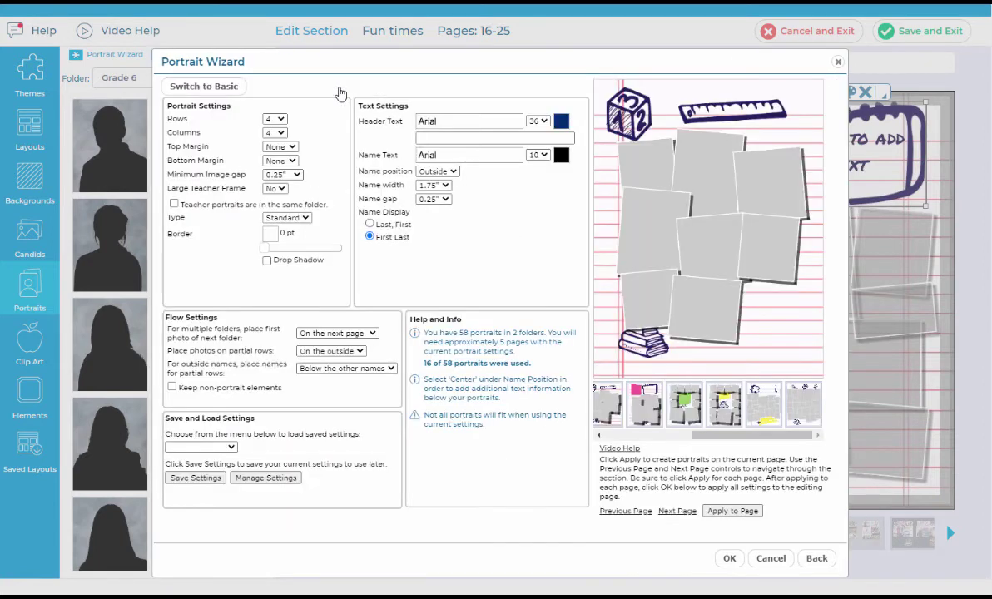
click(200, 86)
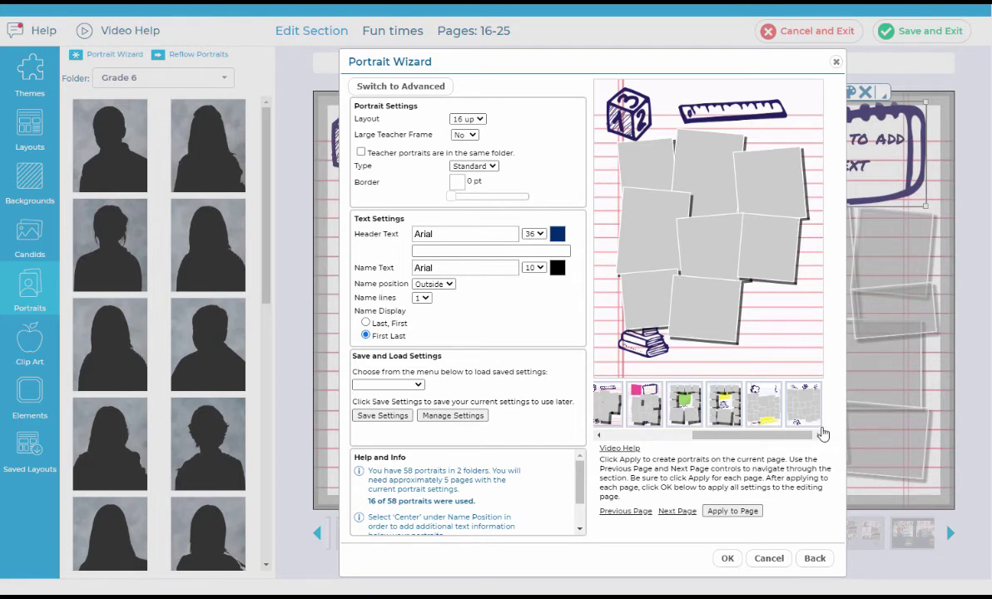
click(676, 511)
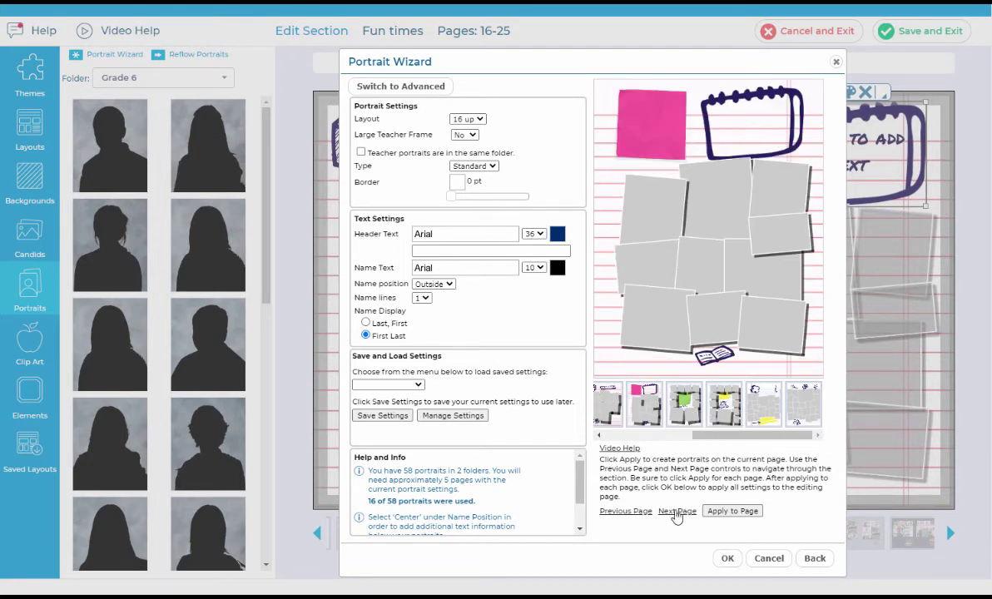
click(676, 511)
click(629, 512)
click(732, 512)
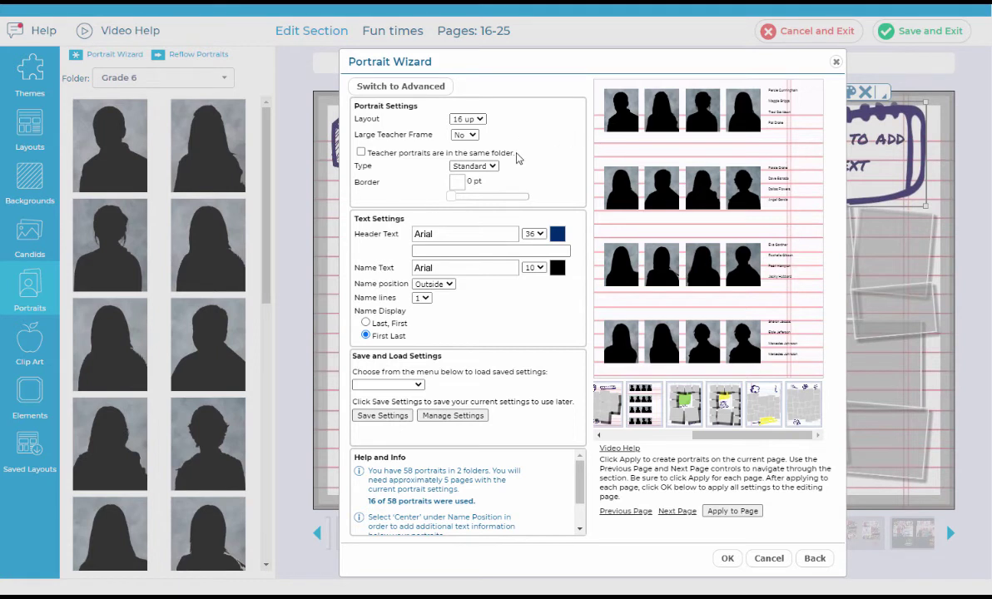
Try the 20 up portrait layout and settle on 24 up for the page.
click(467, 121)
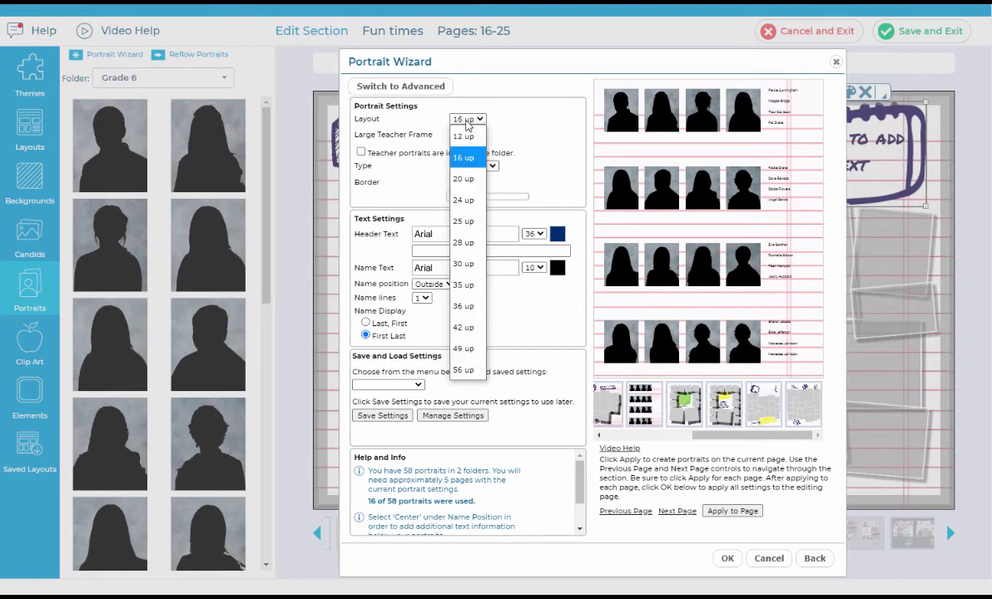
click(463, 179)
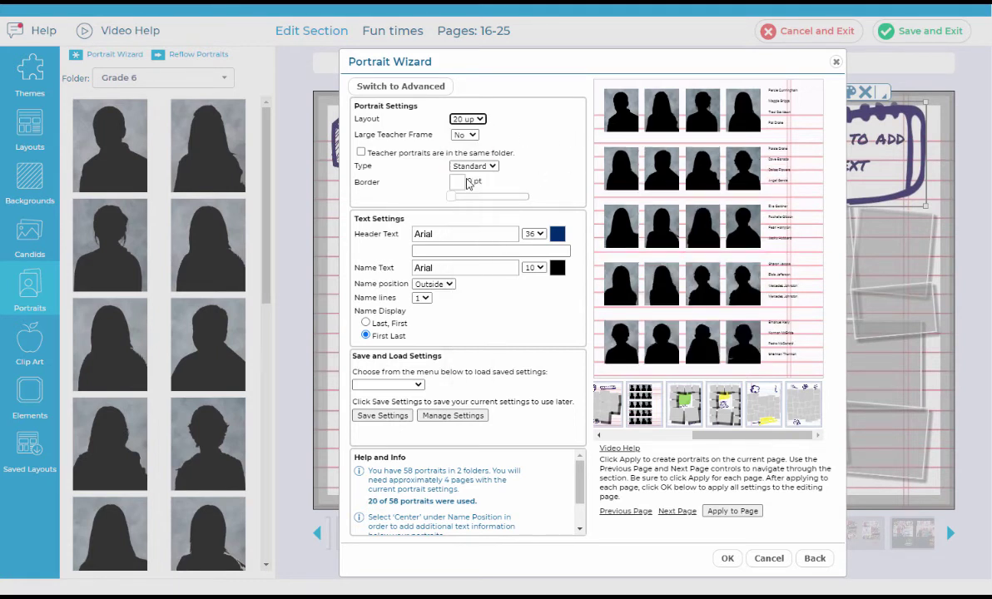
click(456, 119)
click(471, 197)
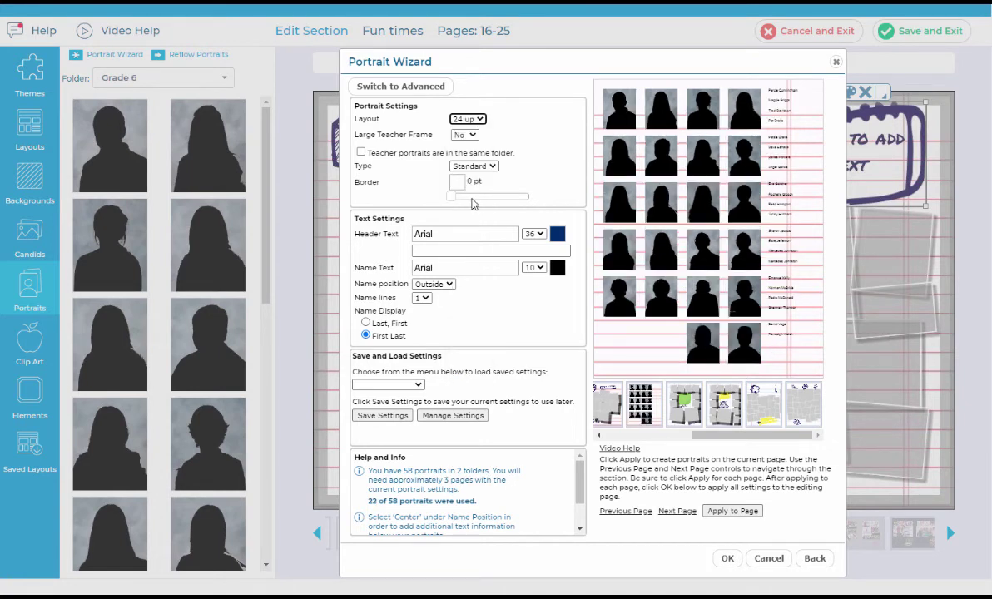
Try the large teacher frame with teacher portraits taken from the same folder, keeping that folder option but setting the large frame back to No.
click(465, 135)
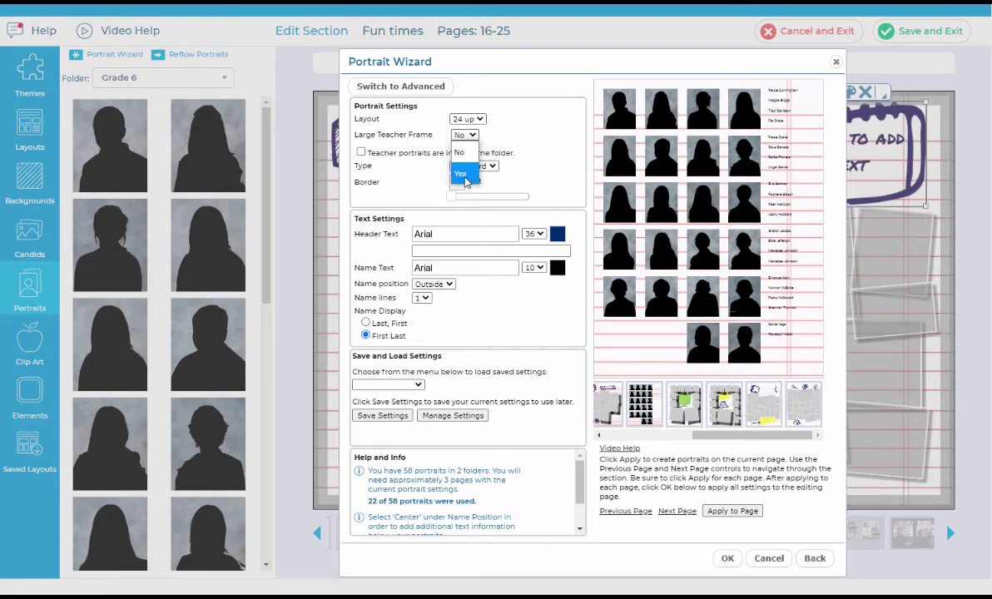
click(463, 174)
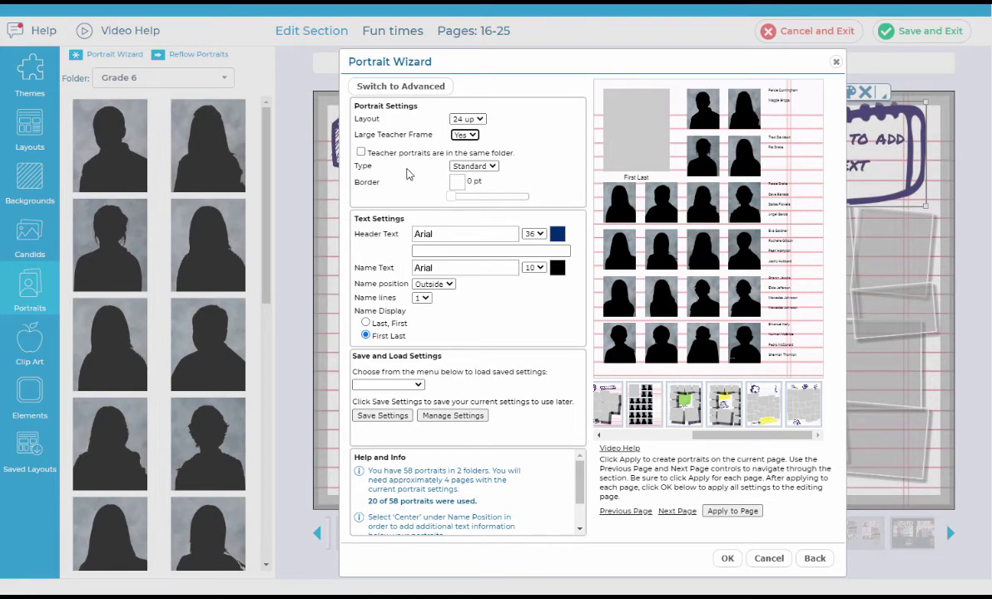
click(361, 153)
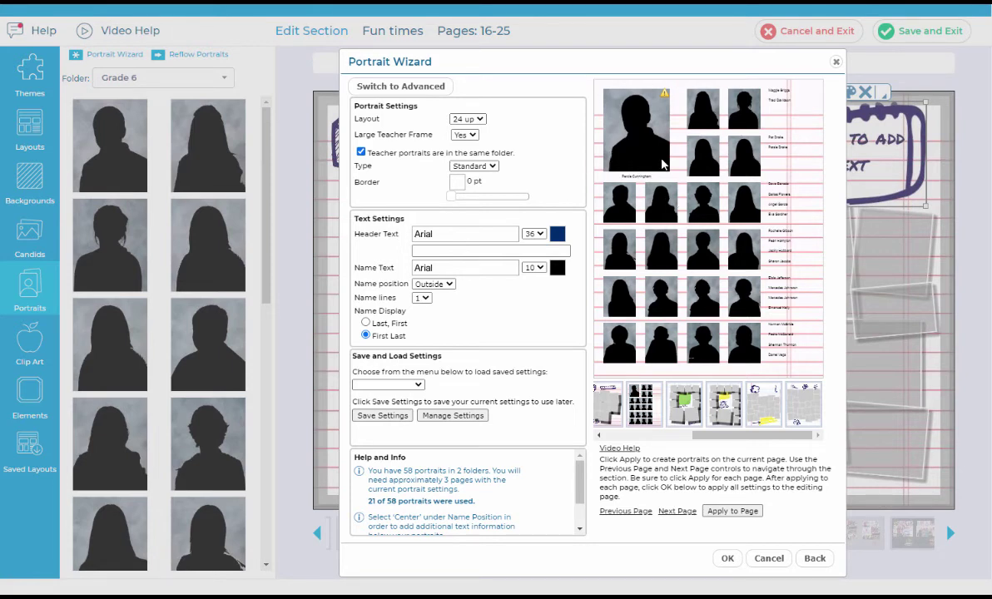
click(464, 134)
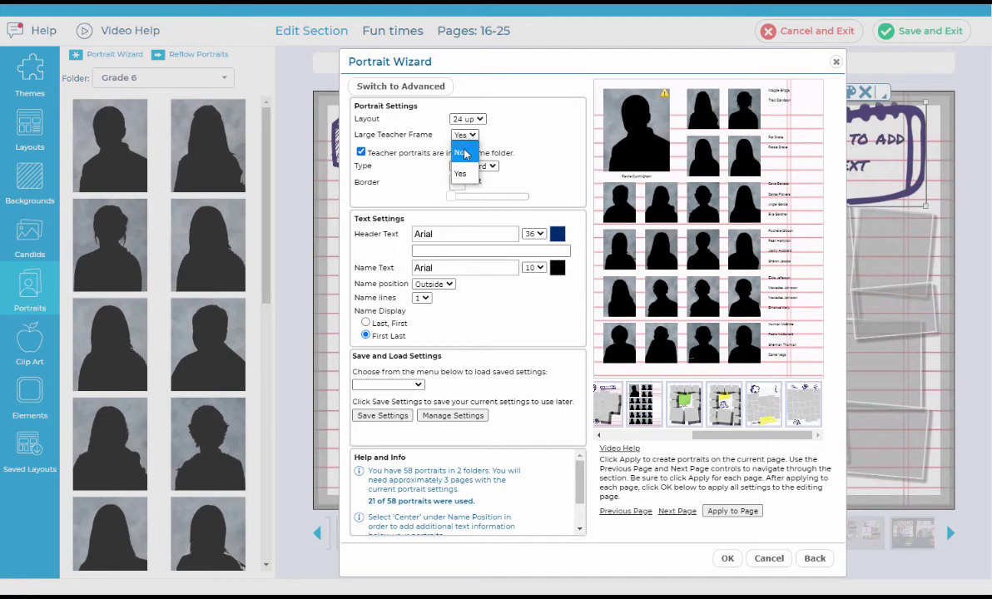
click(466, 154)
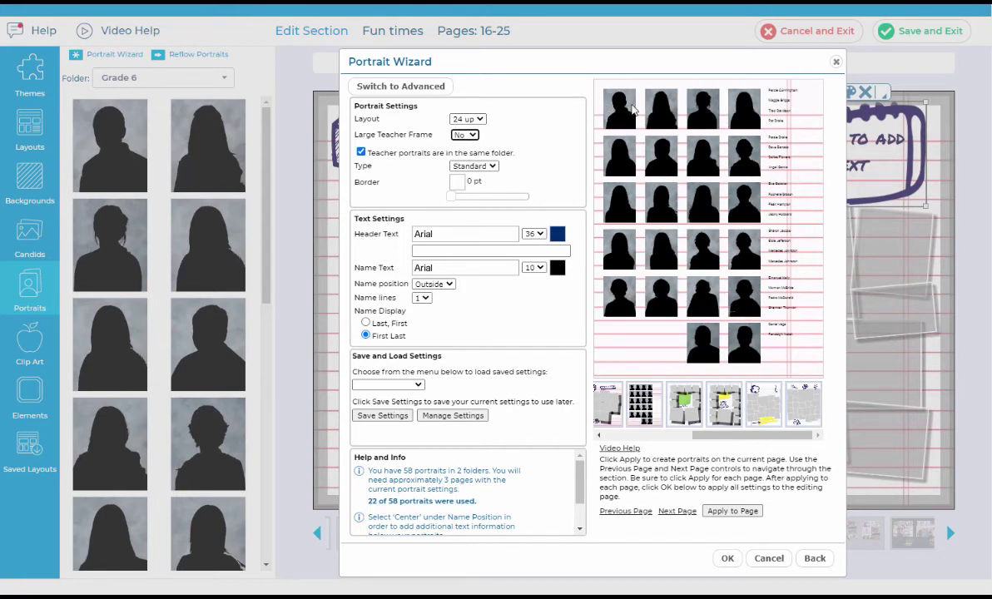
Check the portrait type options and leave the type at Standard.
key(Tab)
key(Tab)
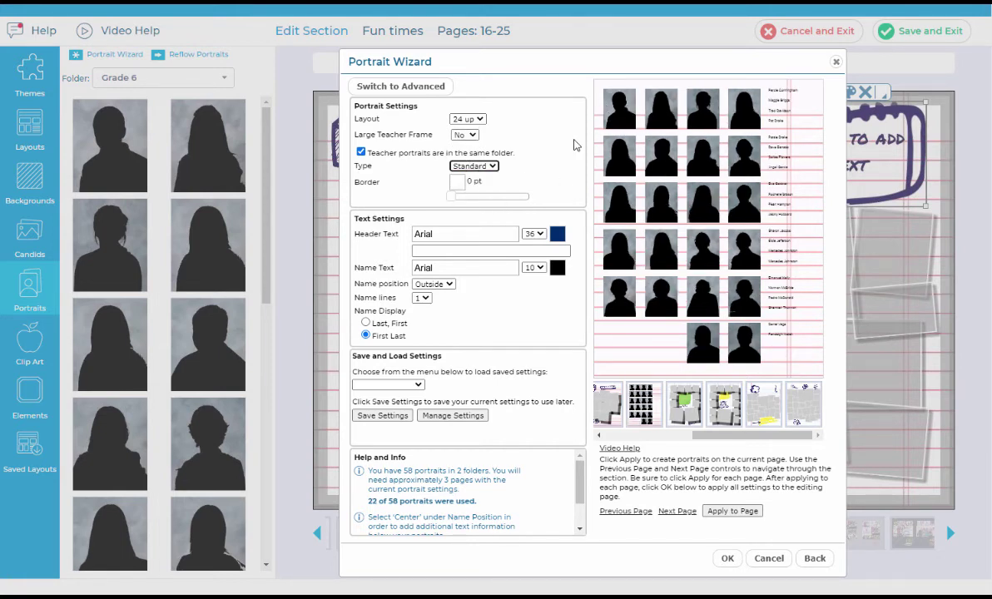
click(487, 166)
click(489, 172)
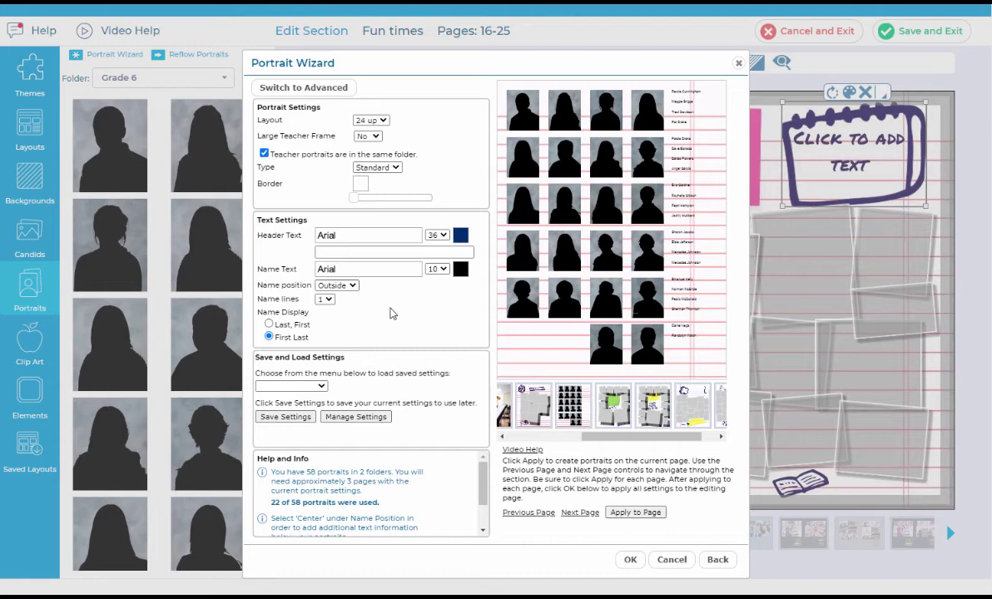
Add the header "Grade 6" in Arial Black to the portrait page and apply it.
click(348, 253)
text(Grade 6)
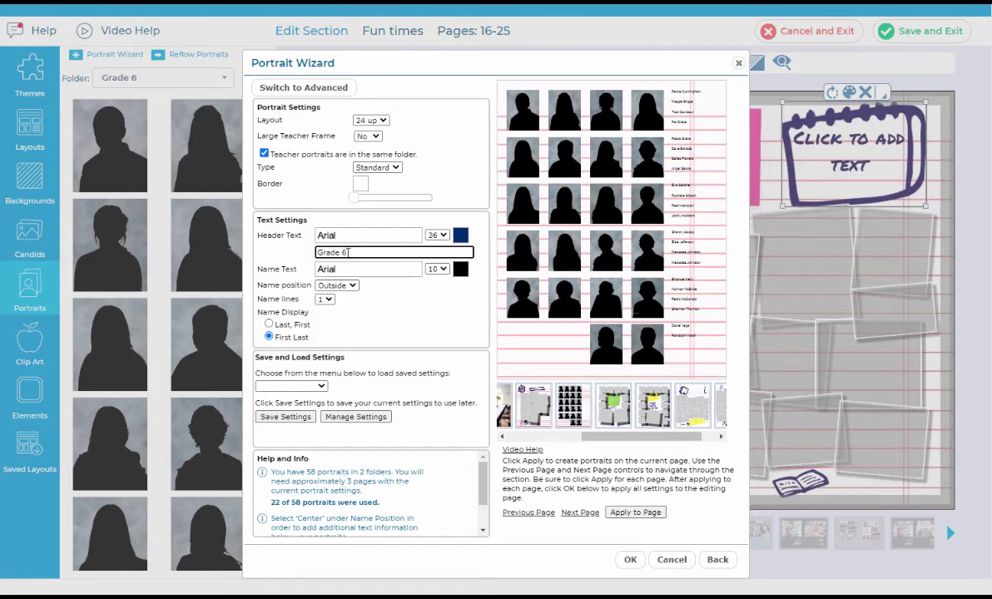
click(326, 236)
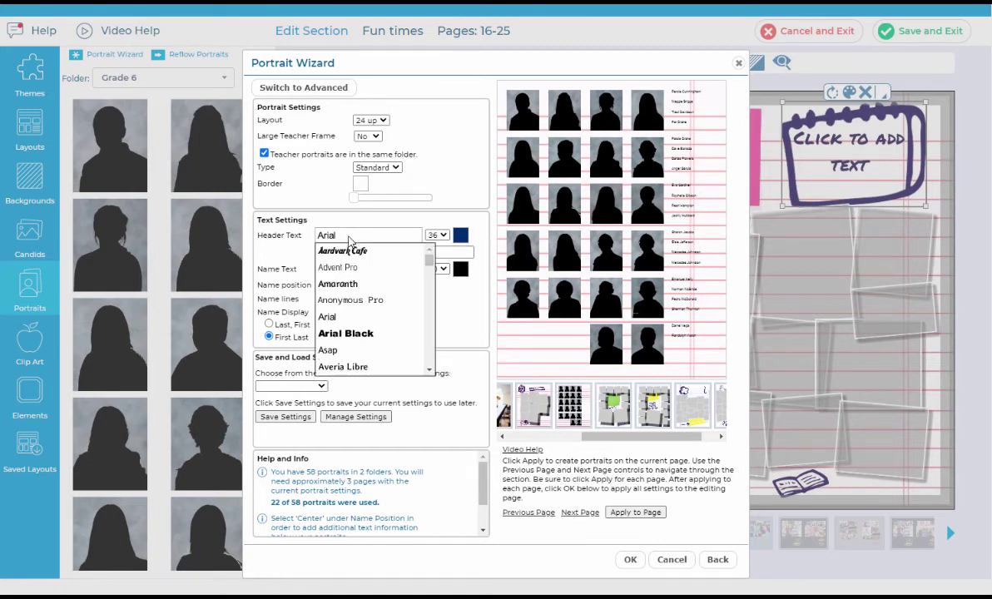
click(375, 336)
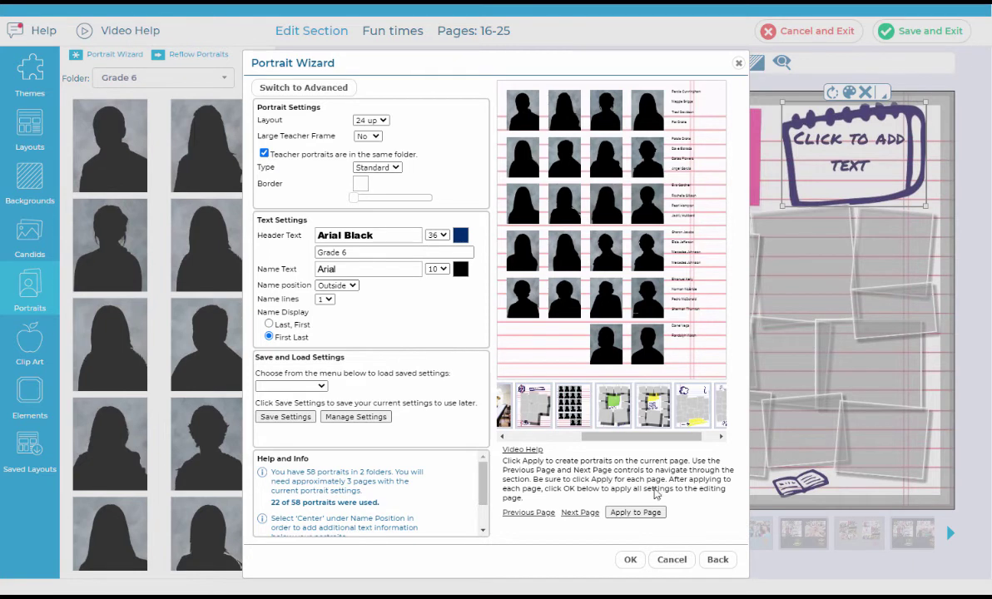
click(648, 513)
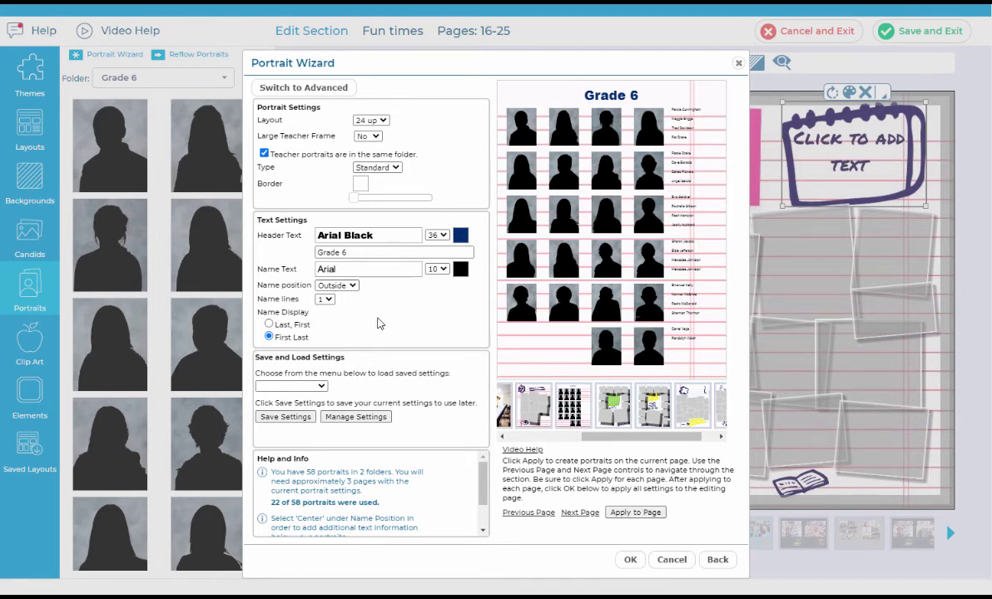
Fill the following two pages with the remaining portraits in the 24 up layout under the header "Grade 7".
click(586, 515)
click(622, 514)
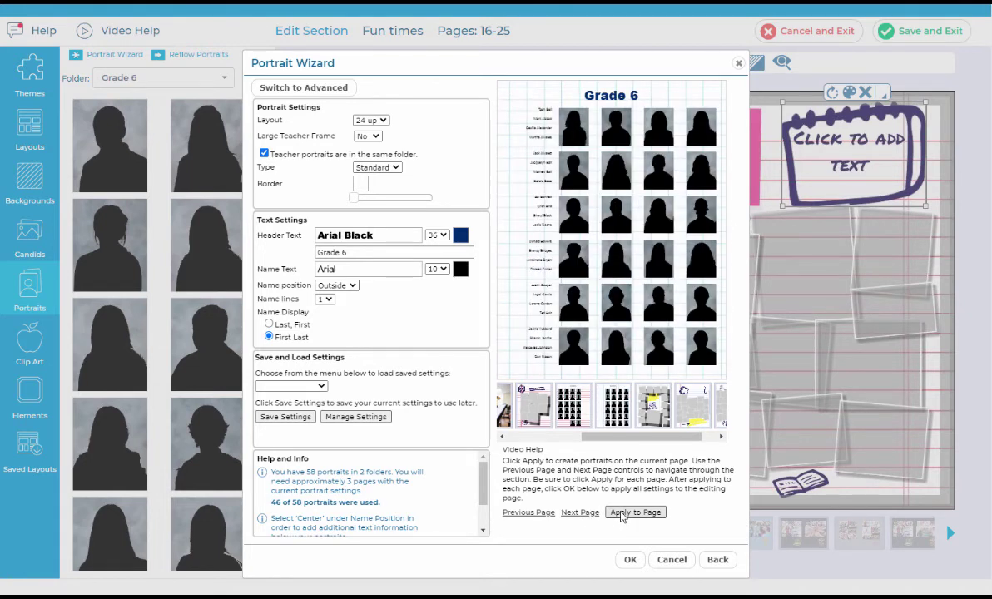
click(364, 253)
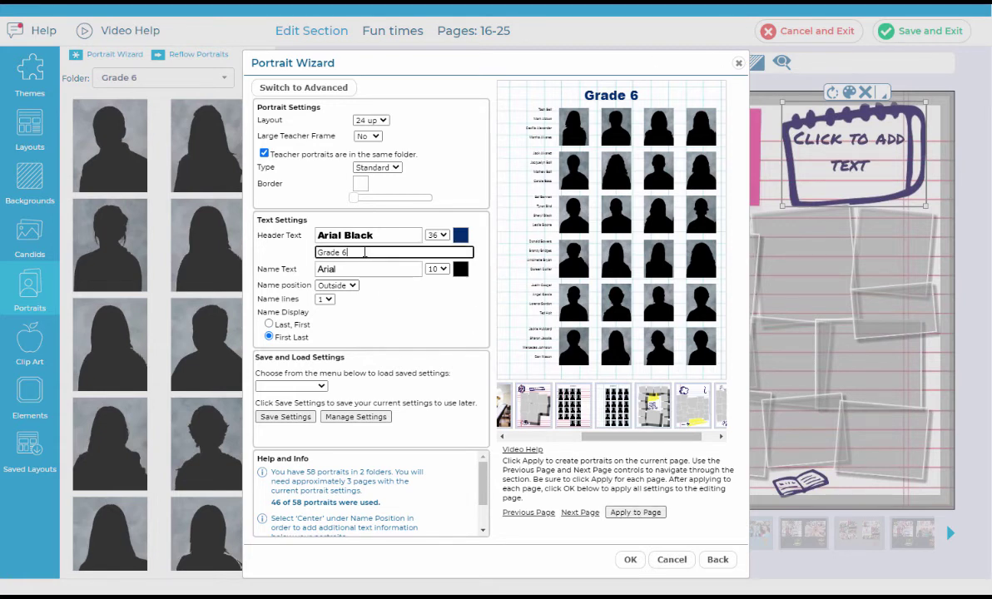
text(7)
click(622, 516)
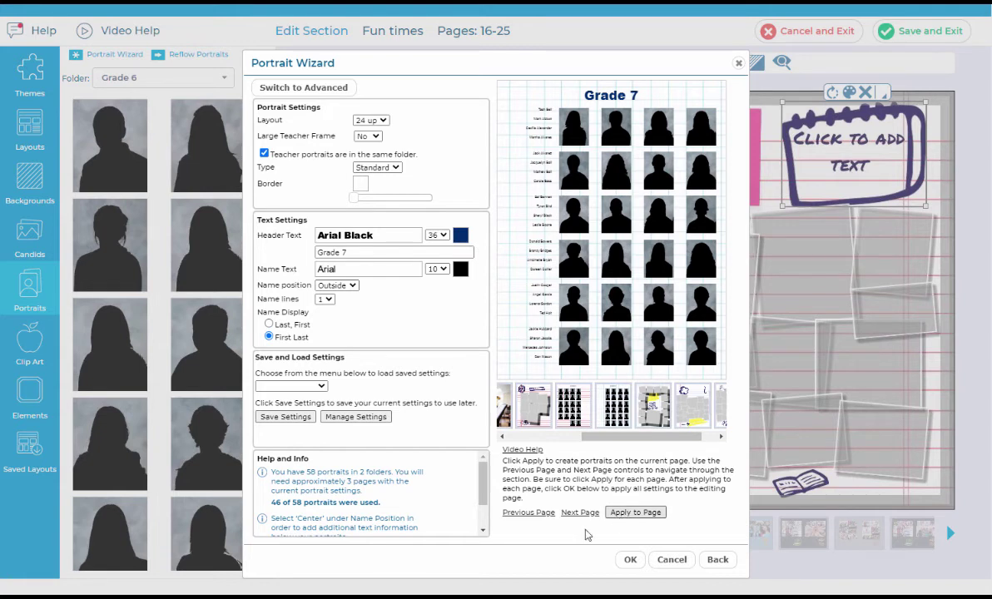
click(580, 515)
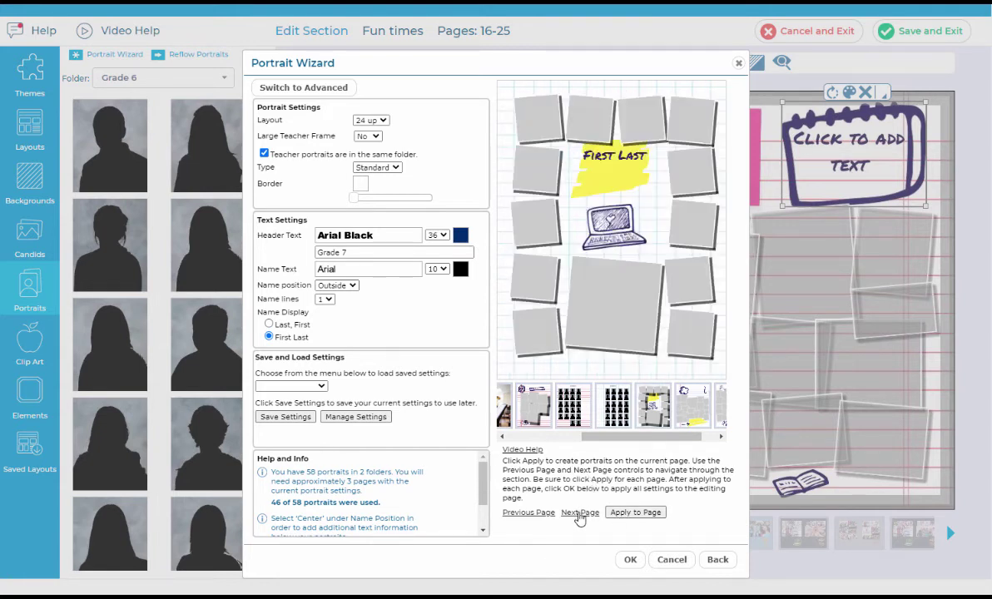
click(646, 514)
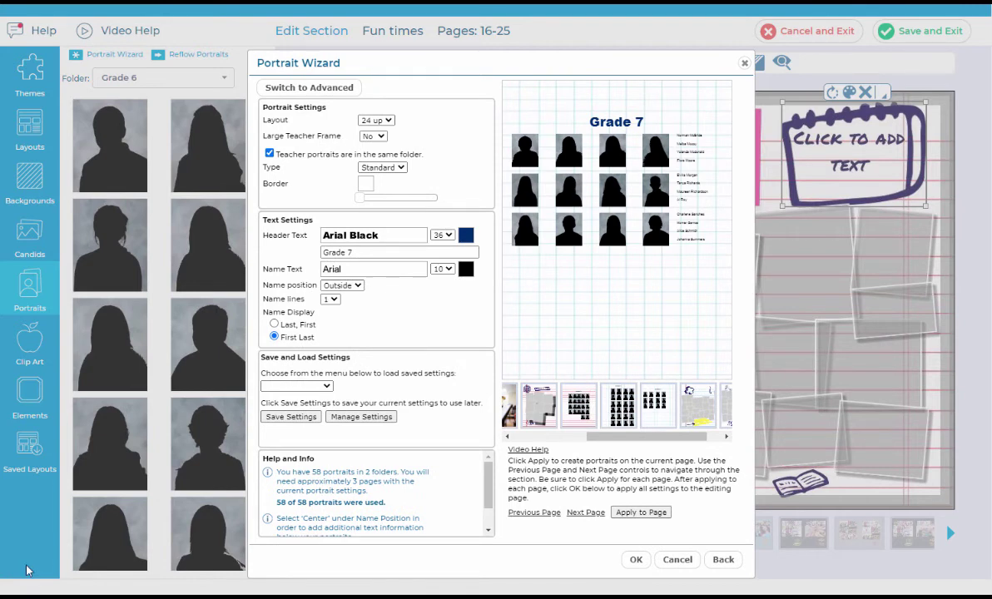
Go back to the first Grade 7 page and review the wizard's advanced portrait, text and flow settings before returning to basic.
click(531, 514)
click(293, 86)
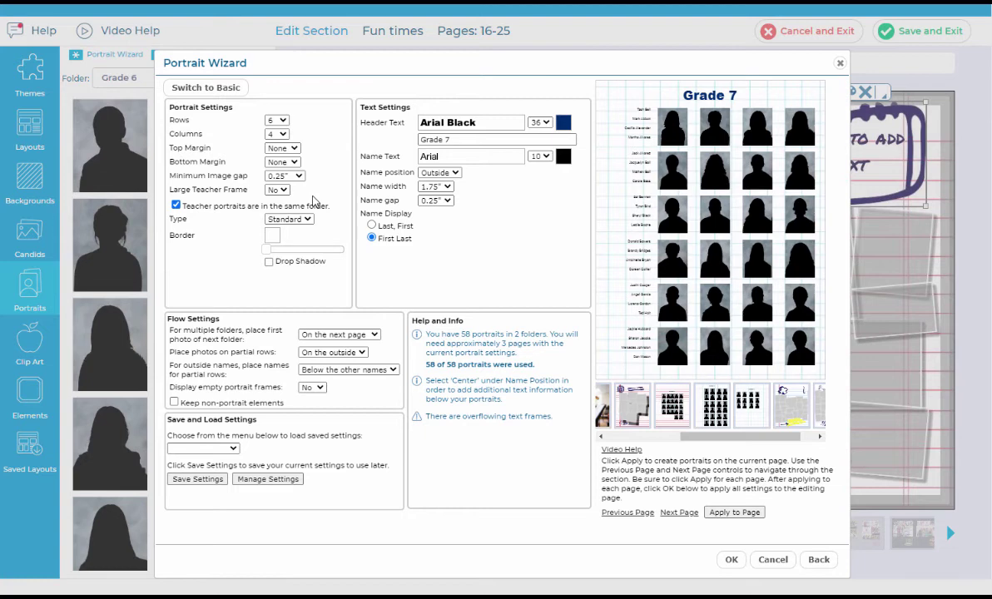
click(200, 88)
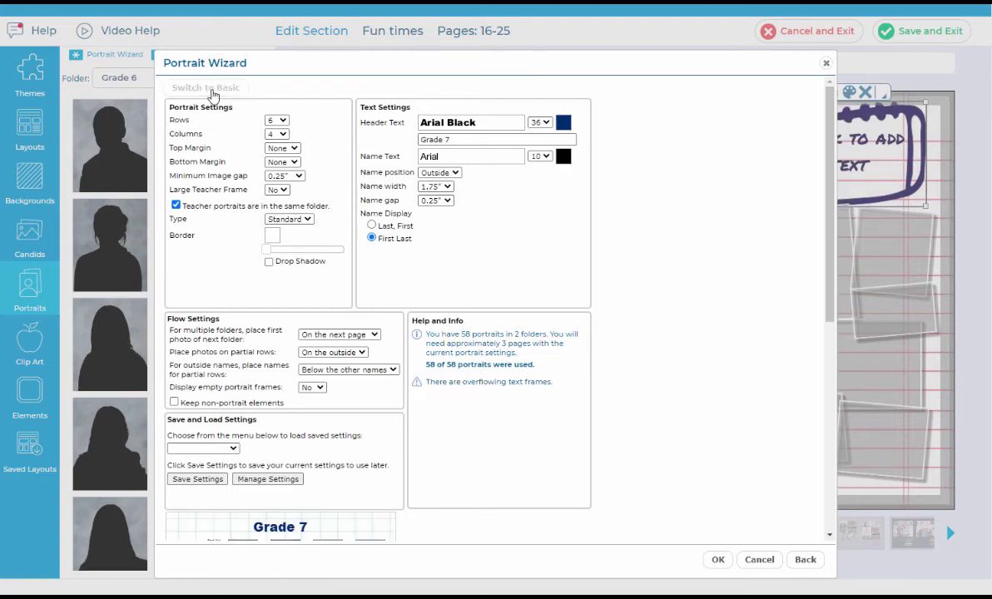
Open the wizard's advanced settings for the Grade 7 page, check rows and columns, and set the top margin to 1.00".
click(290, 90)
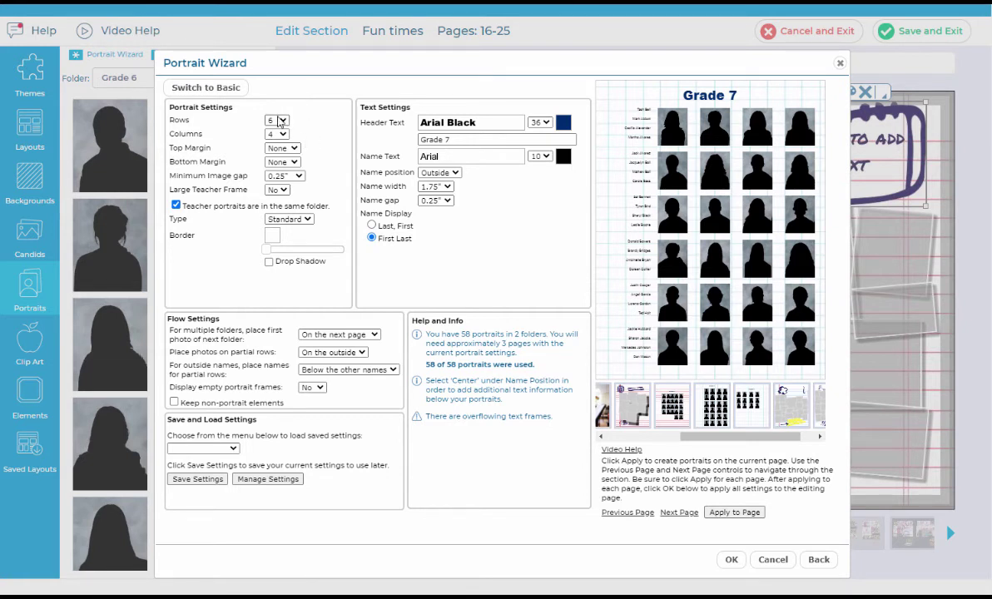
click(282, 121)
click(282, 121)
click(279, 134)
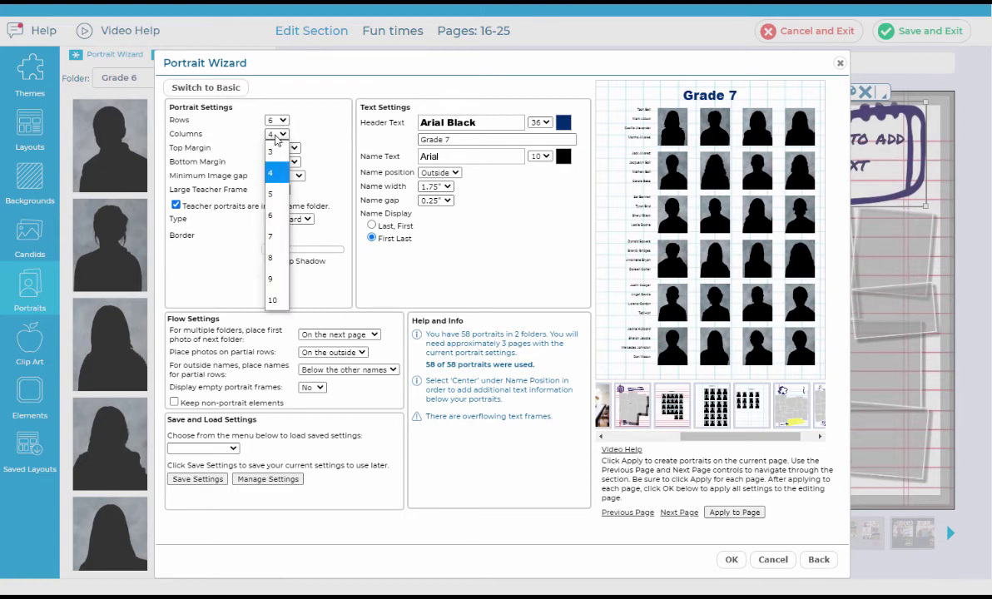
click(276, 137)
click(280, 148)
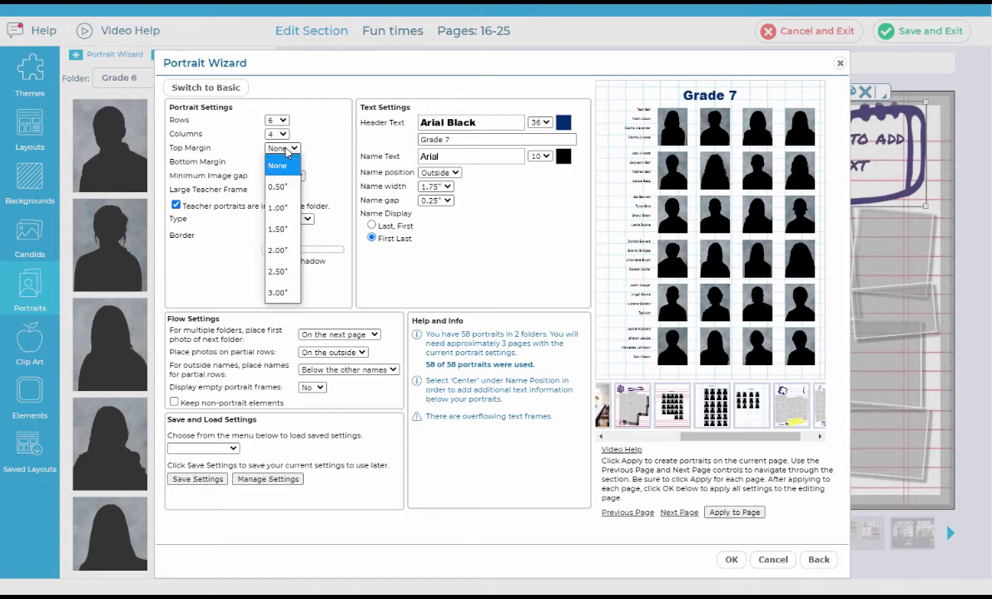
click(280, 208)
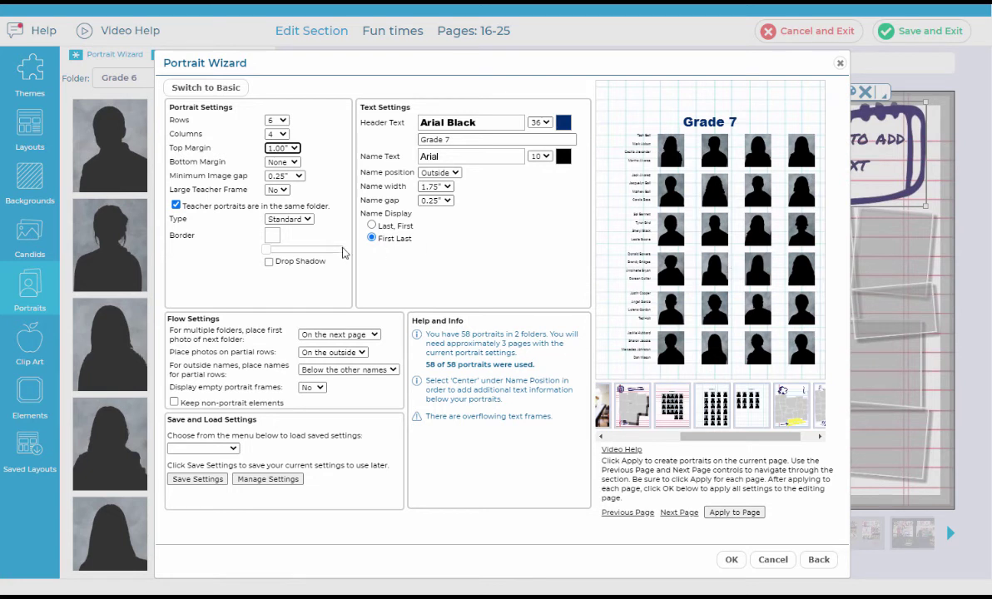
Try 2 large teacher frames on the Grade 7 page and return the setting to No.
click(279, 190)
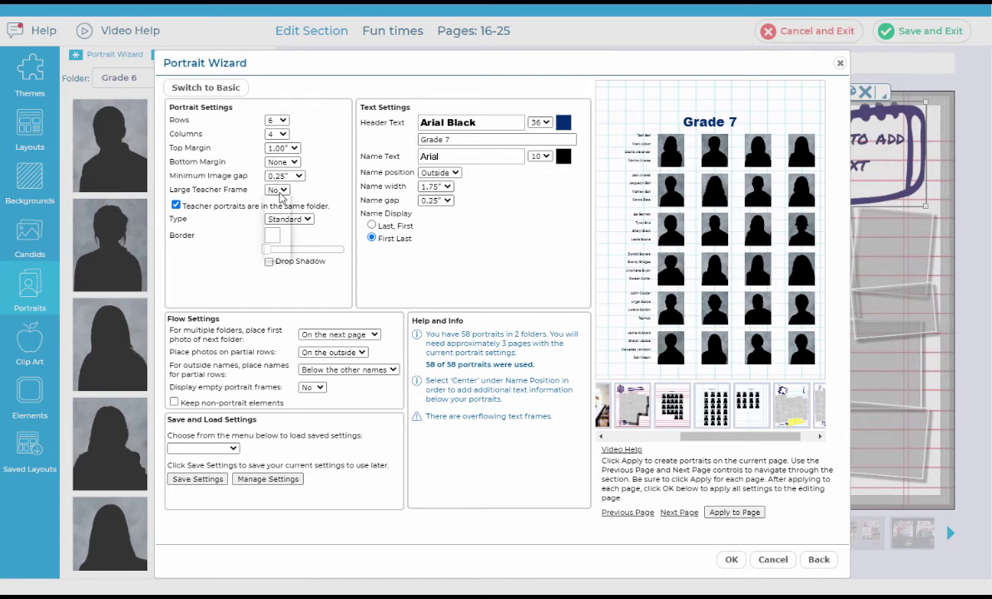
click(269, 242)
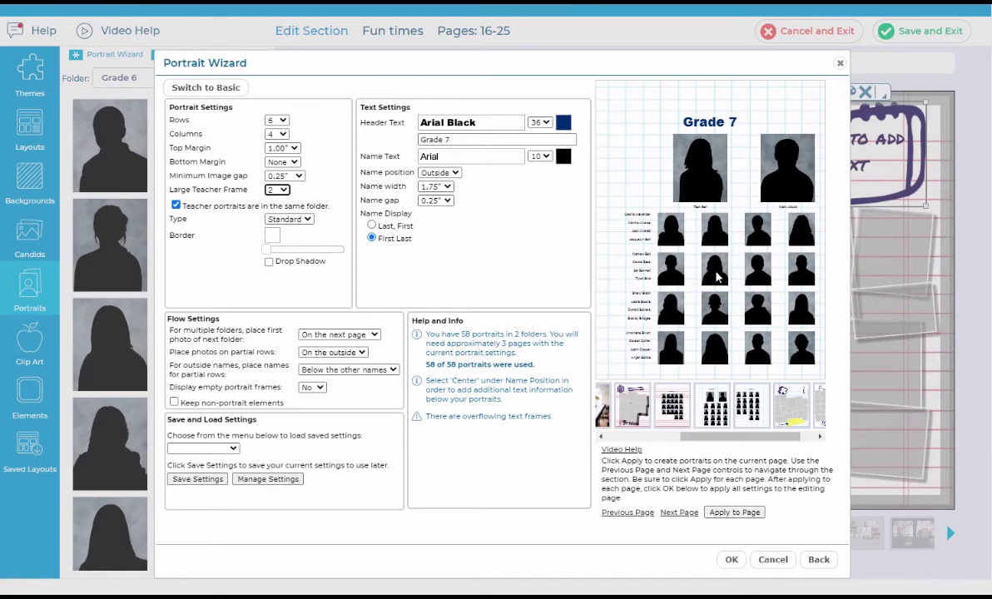
click(279, 190)
click(262, 205)
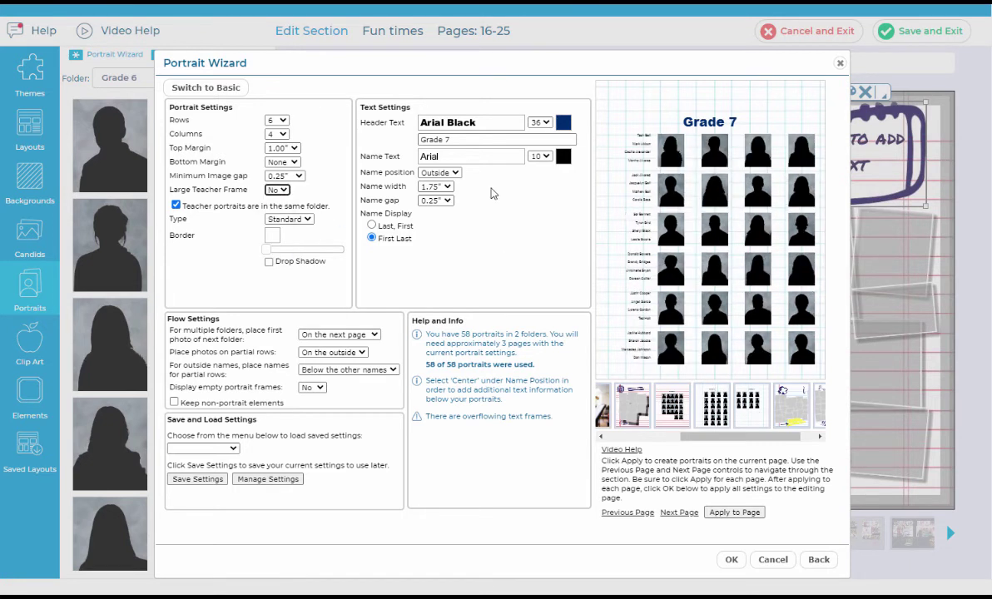
Center the names below the portraits, browse the available name fields, and allow 2 name lines.
click(446, 173)
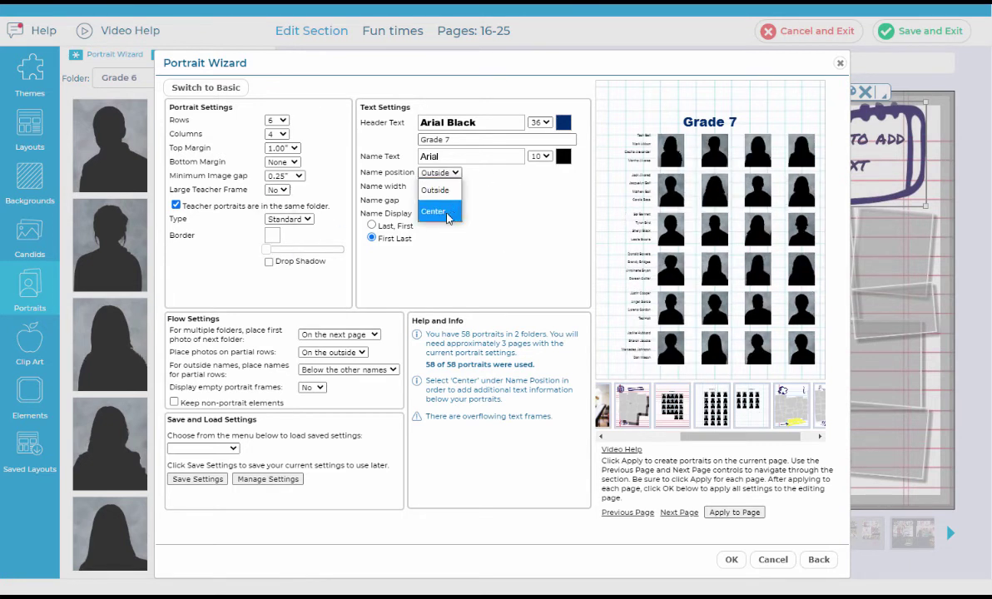
click(439, 211)
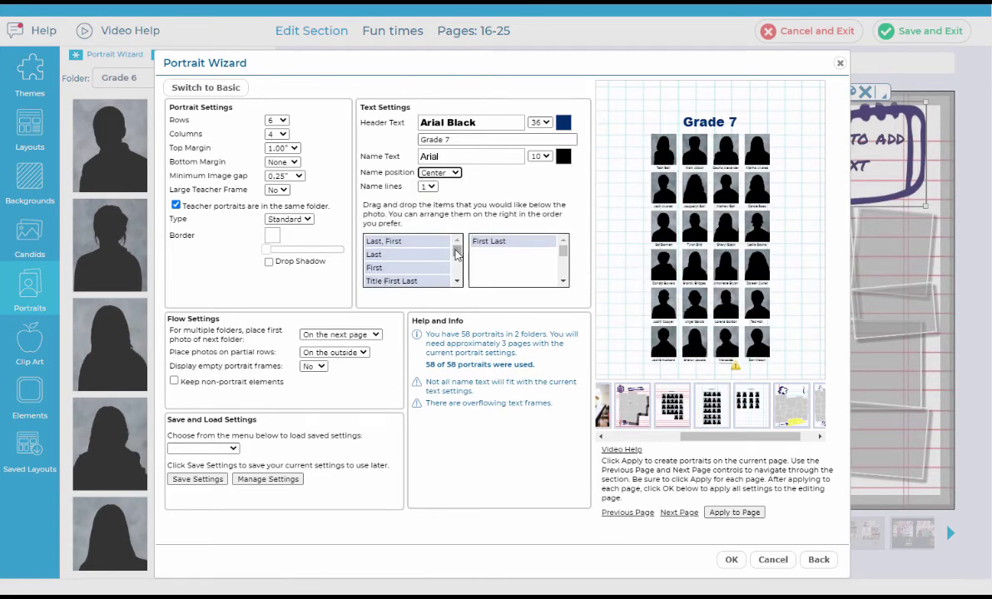
scroll(456, 253, down, 5)
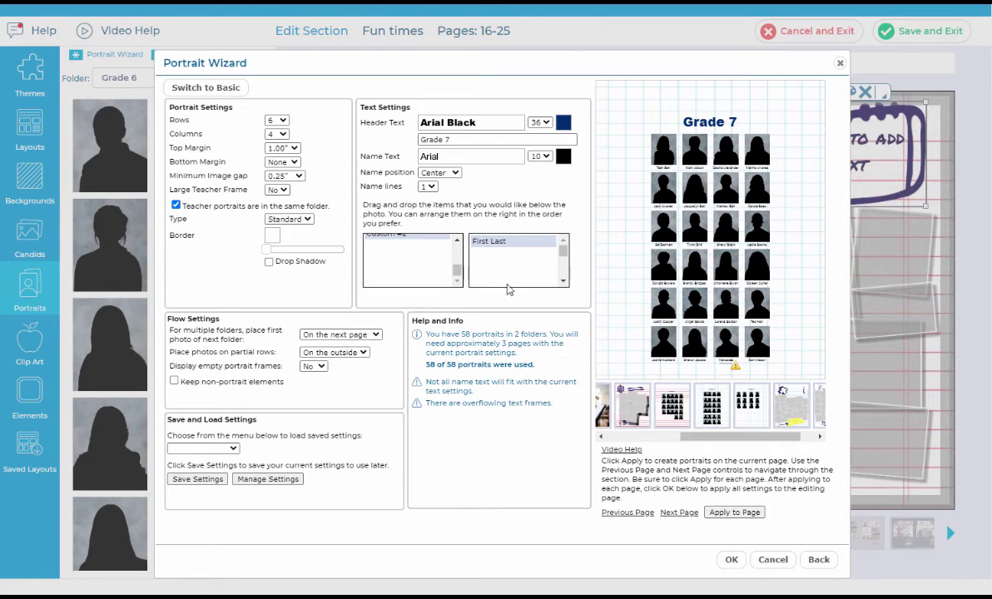
scroll(463, 265, up, 1)
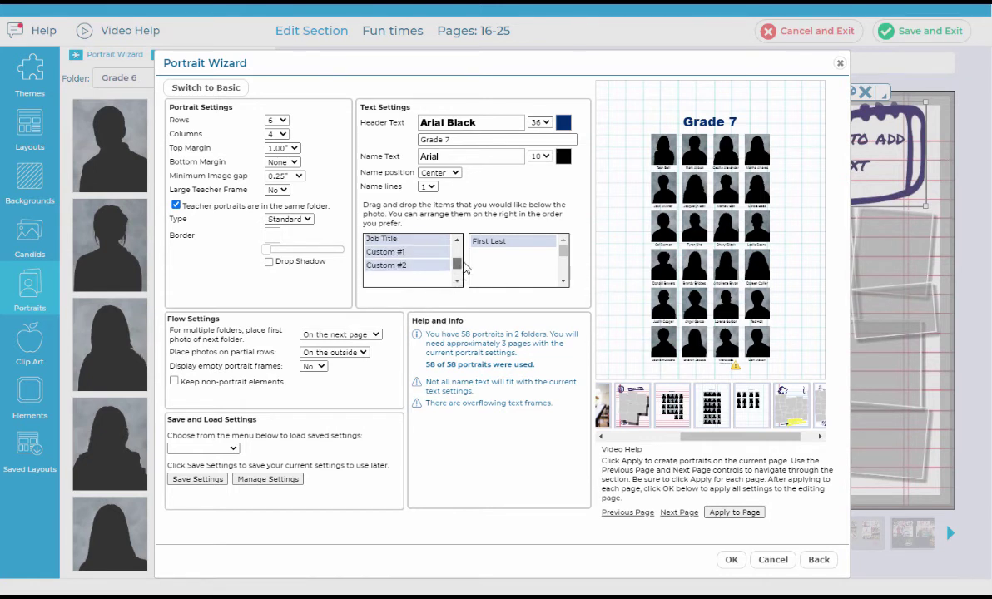
scroll(463, 265, up, 1)
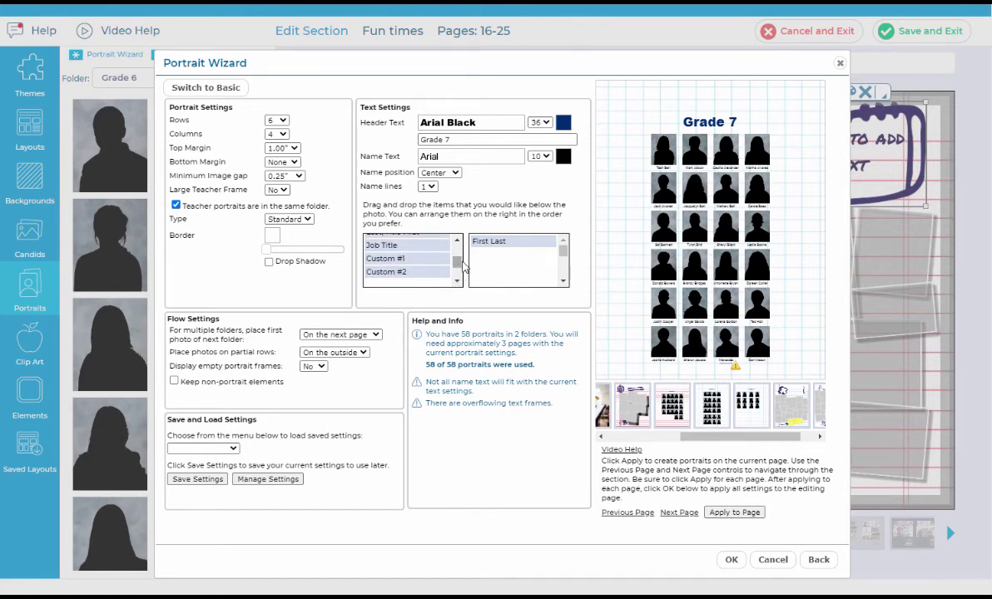
click(427, 186)
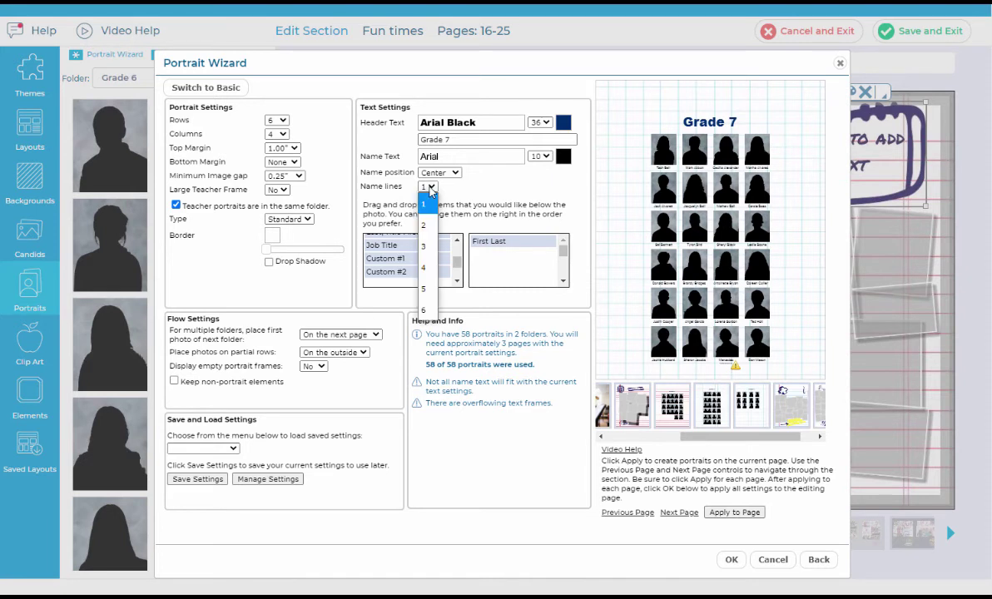
click(422, 226)
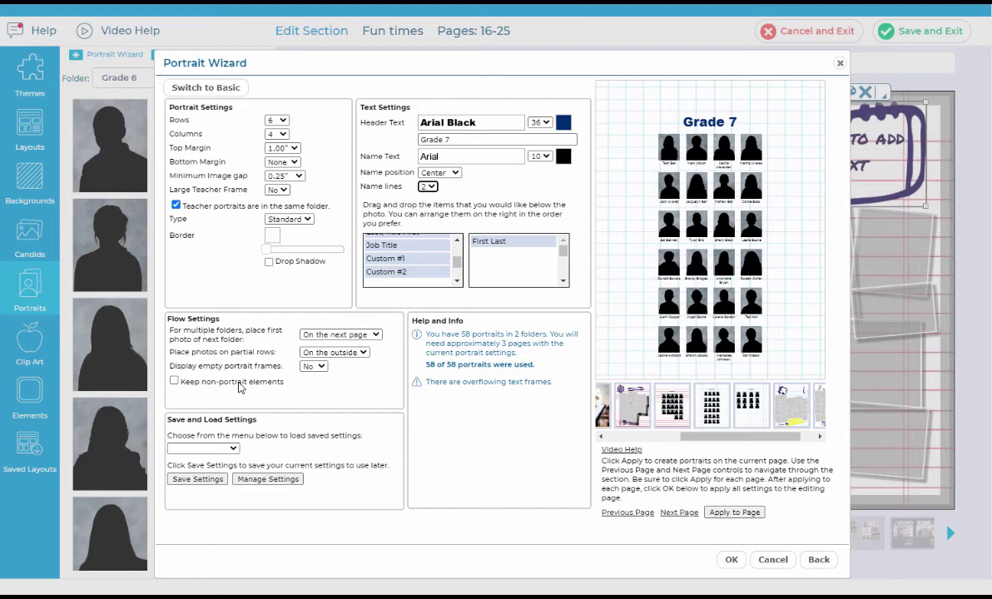
Review the flow options for starting the next folder's photos and for displaying empty portrait frames.
click(372, 337)
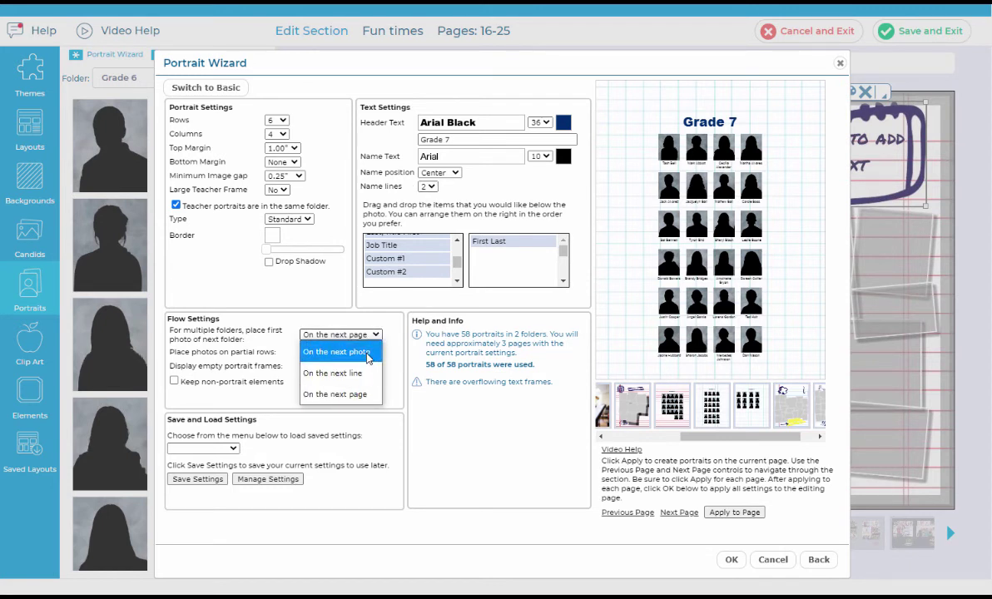
click(395, 360)
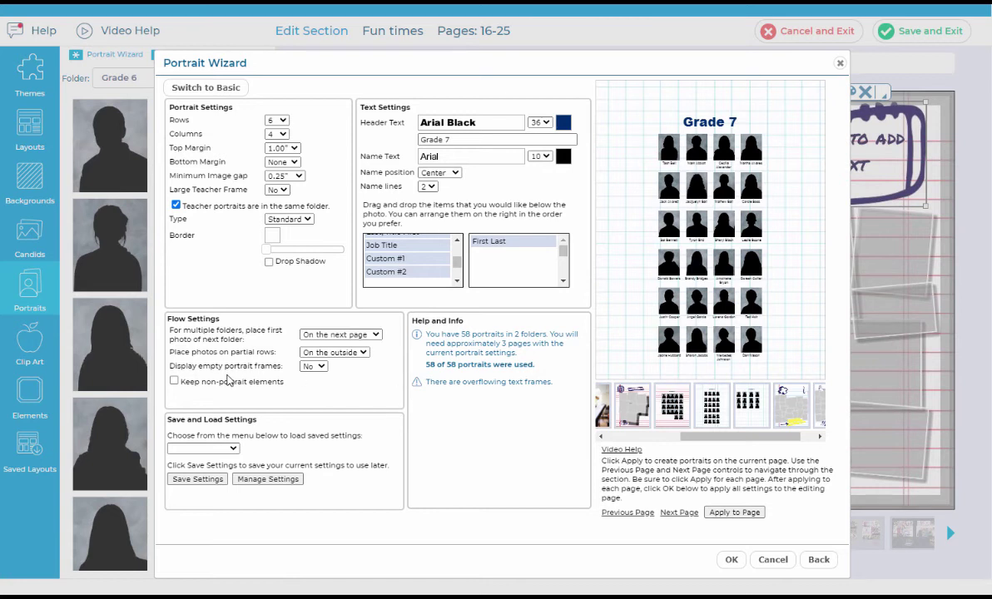
click(310, 367)
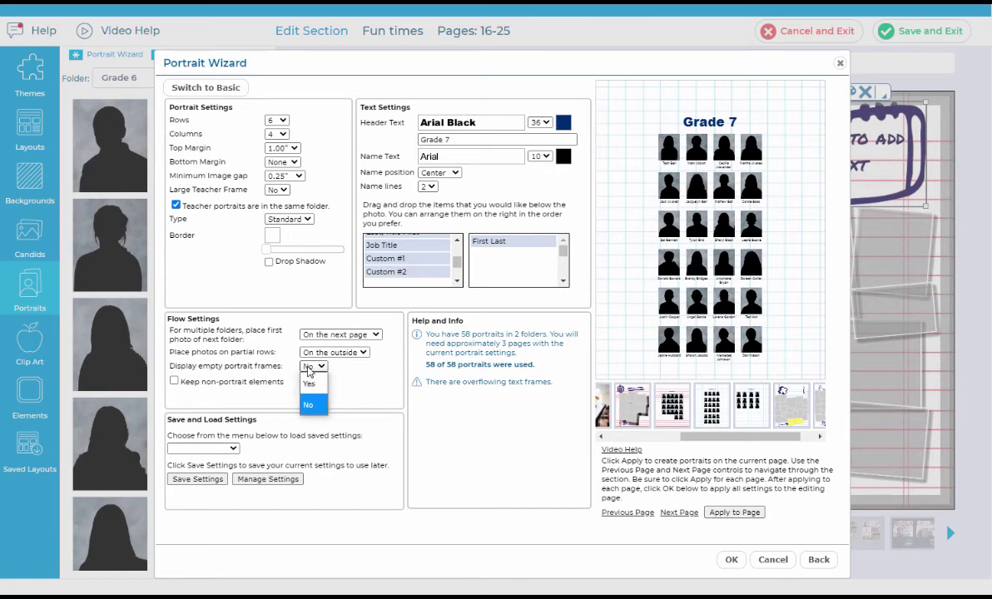
click(309, 371)
Return the name position to Outside and finish the Portrait Wizard, saving its settings as "2021 final".
click(441, 172)
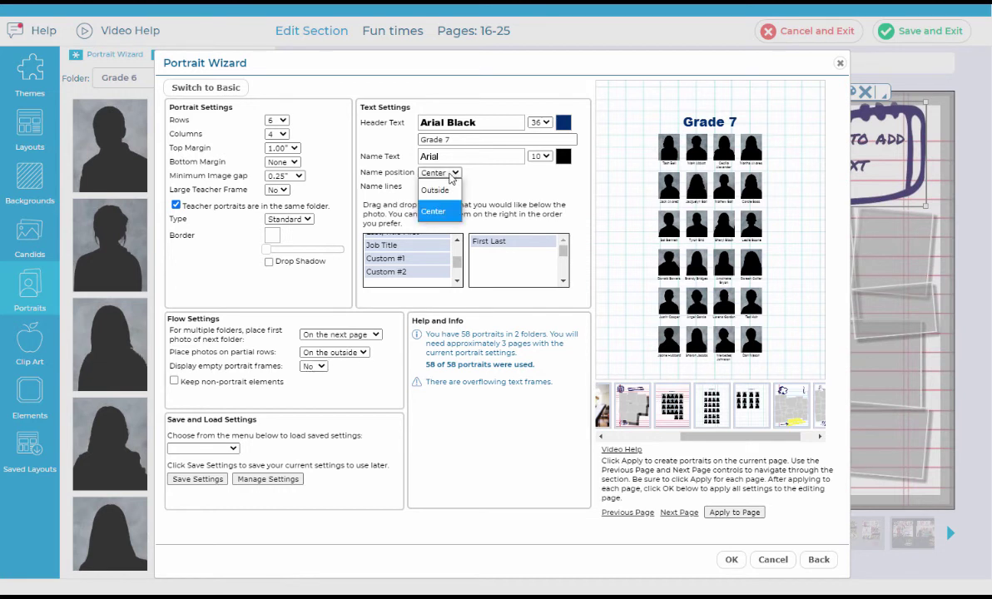
click(449, 189)
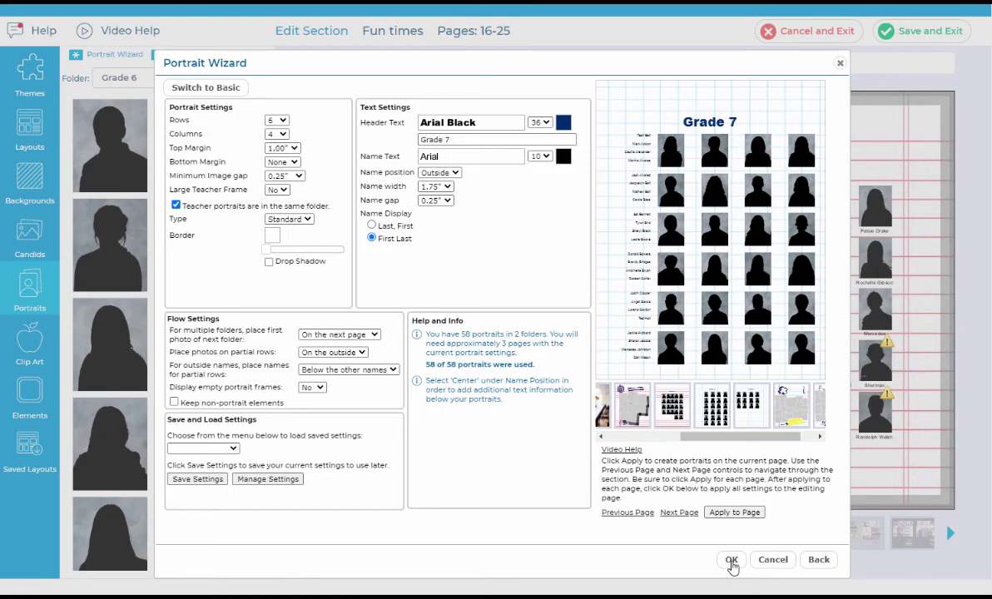
click(731, 560)
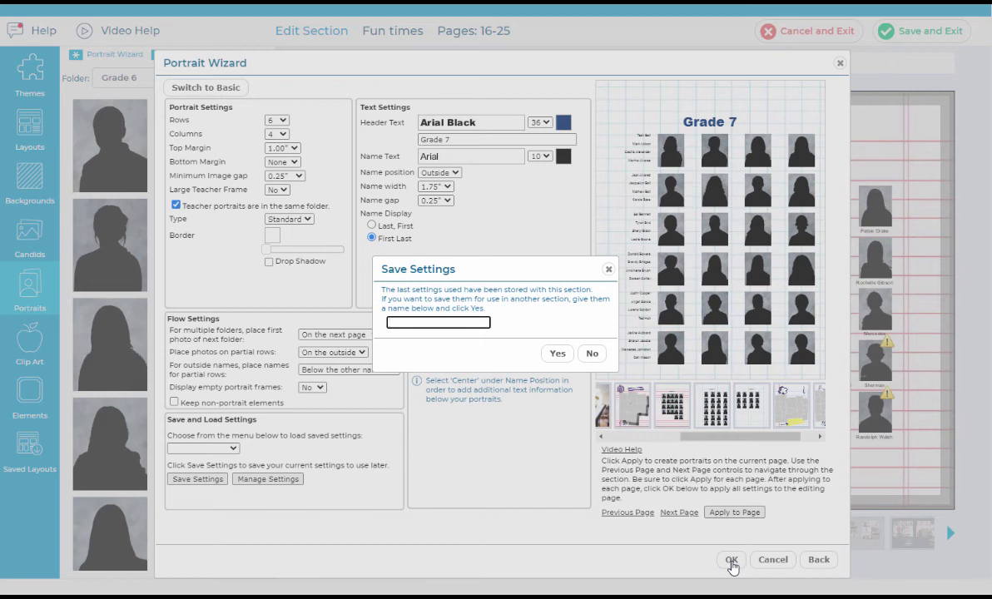
text(2021 final)
click(560, 354)
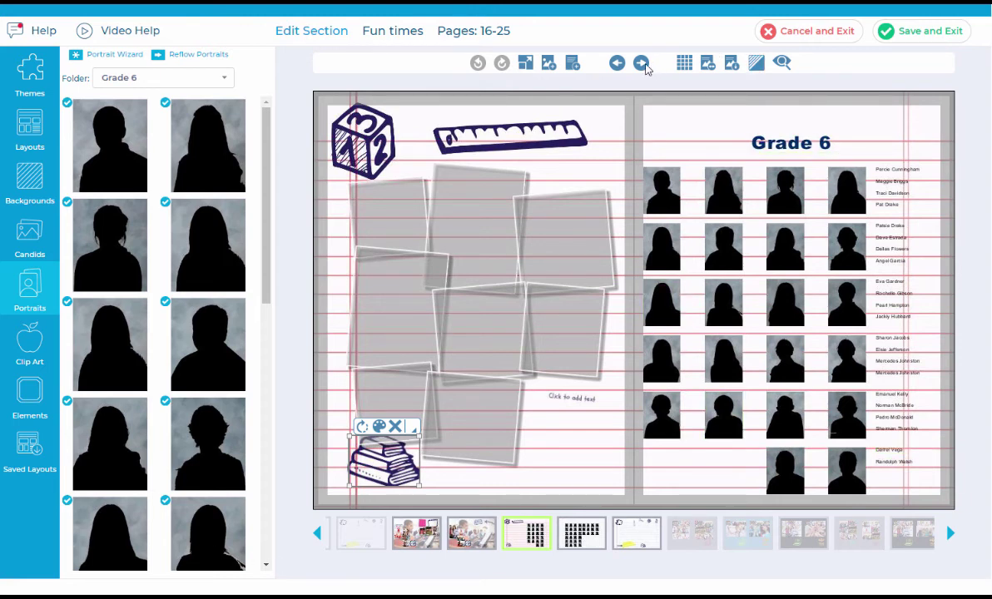
Go to the Grade 7 spread and apply the light blue lined background with rainbow shooting stars.
click(642, 63)
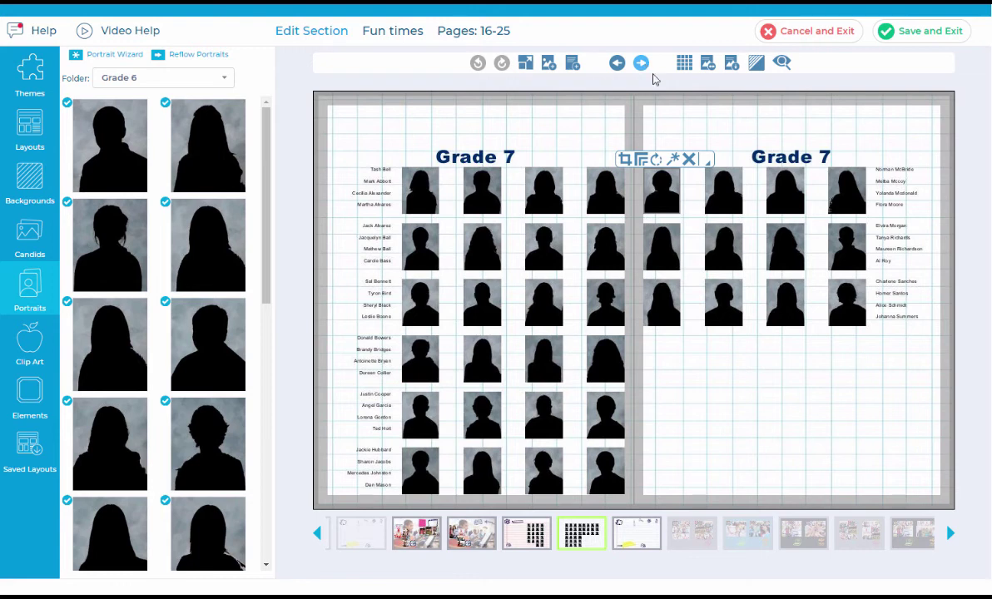
click(27, 179)
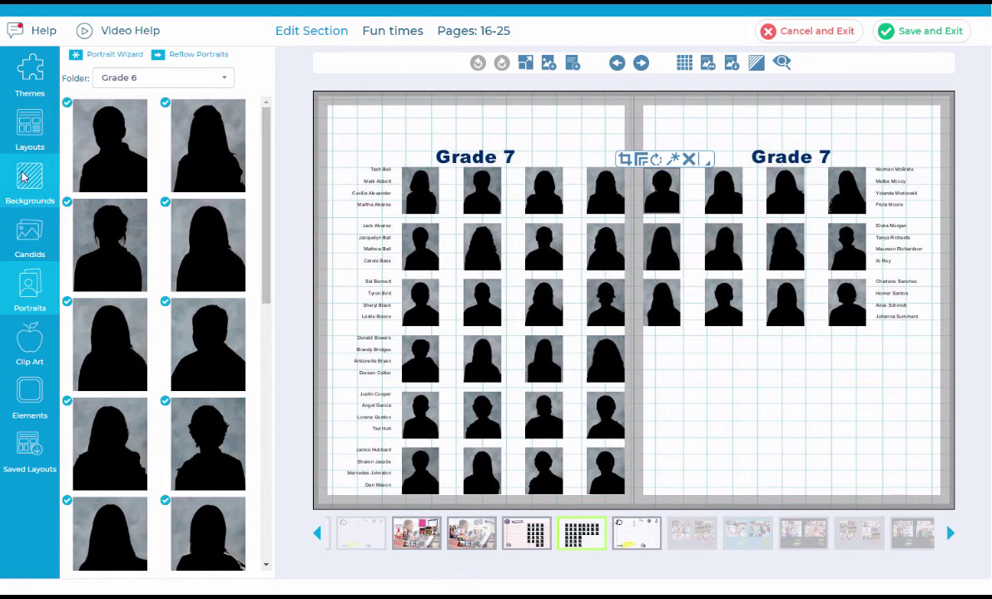
drag(201, 170, 716, 345)
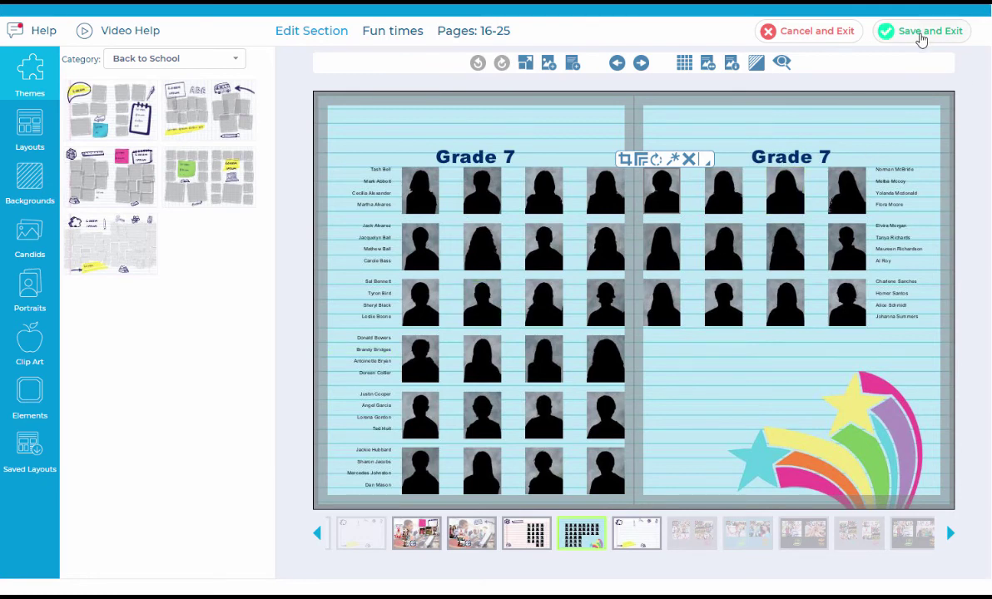
Save and exit the Fun times section, and open the Hard Cover section for editing.
click(922, 40)
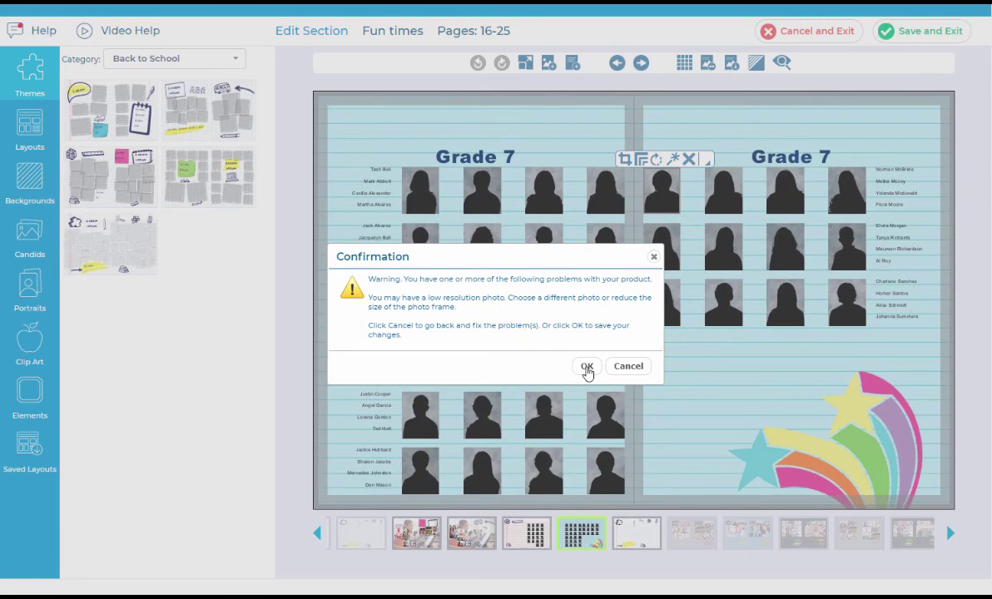
click(587, 367)
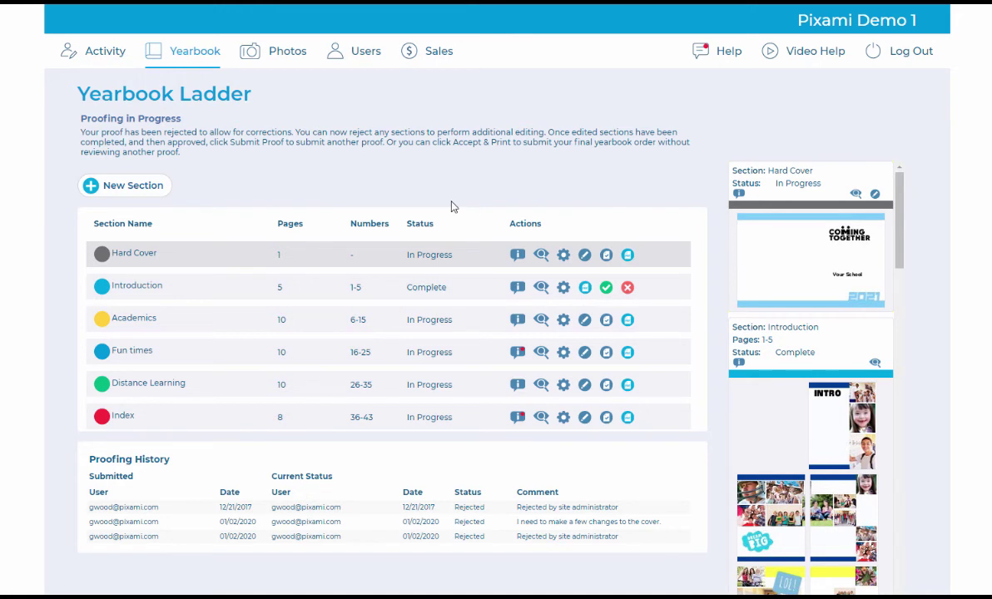
click(584, 257)
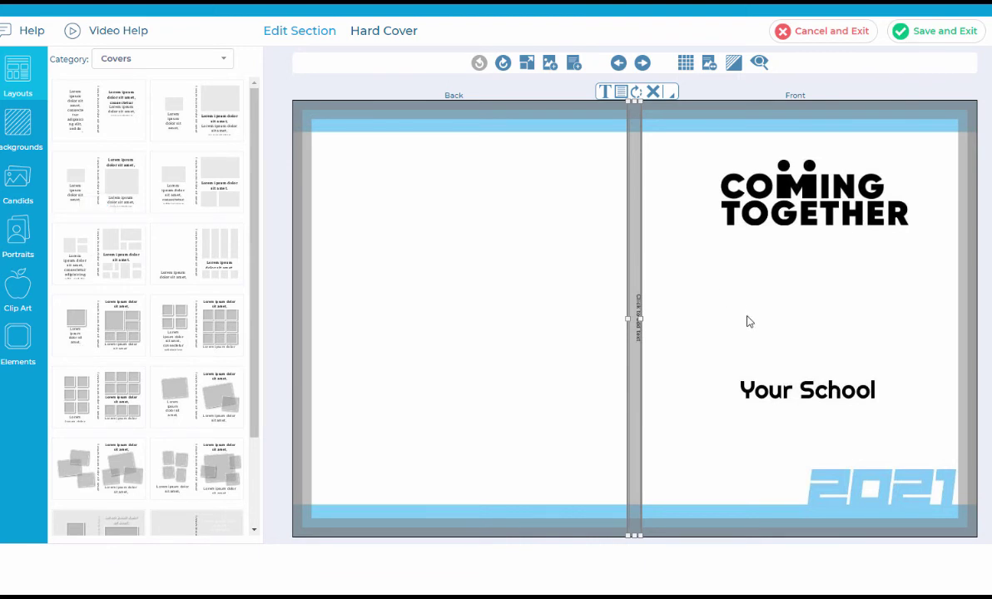
Delete the "Coming Together" art, the "Your School" text and the "2021" graphic together from the front cover.
click(789, 210)
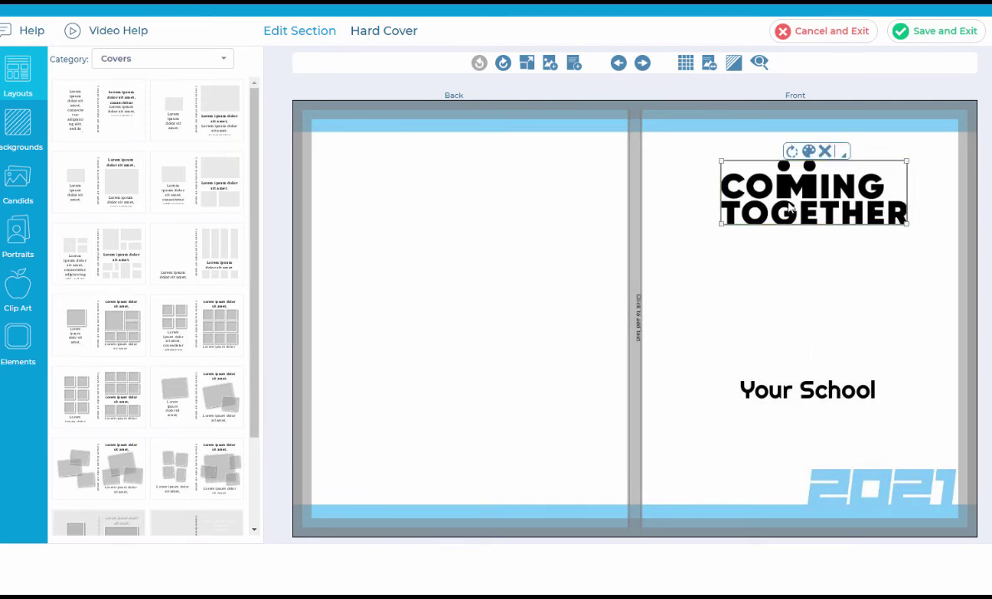
click(727, 336)
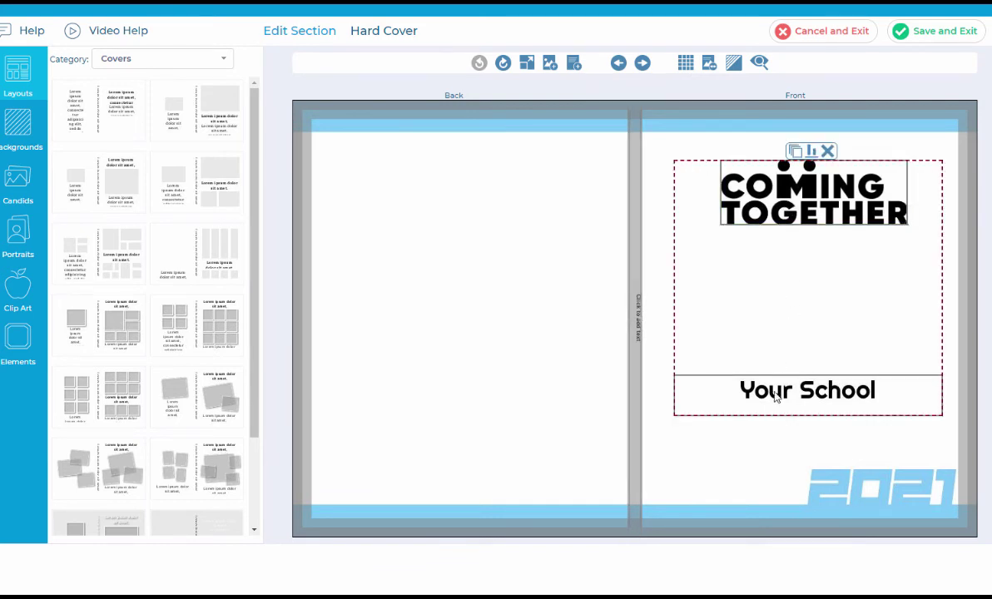
shift+click(856, 487)
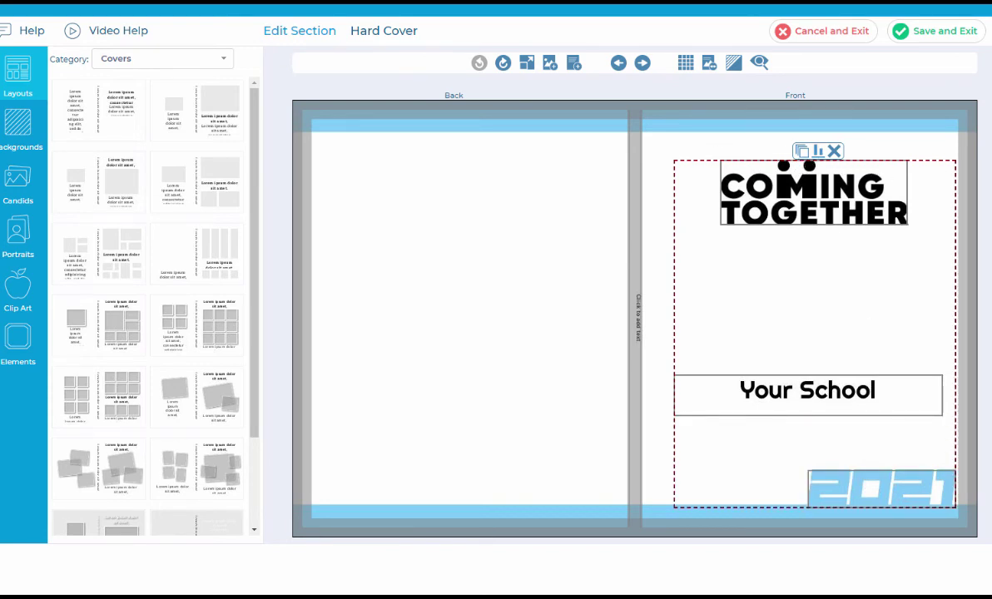
click(835, 151)
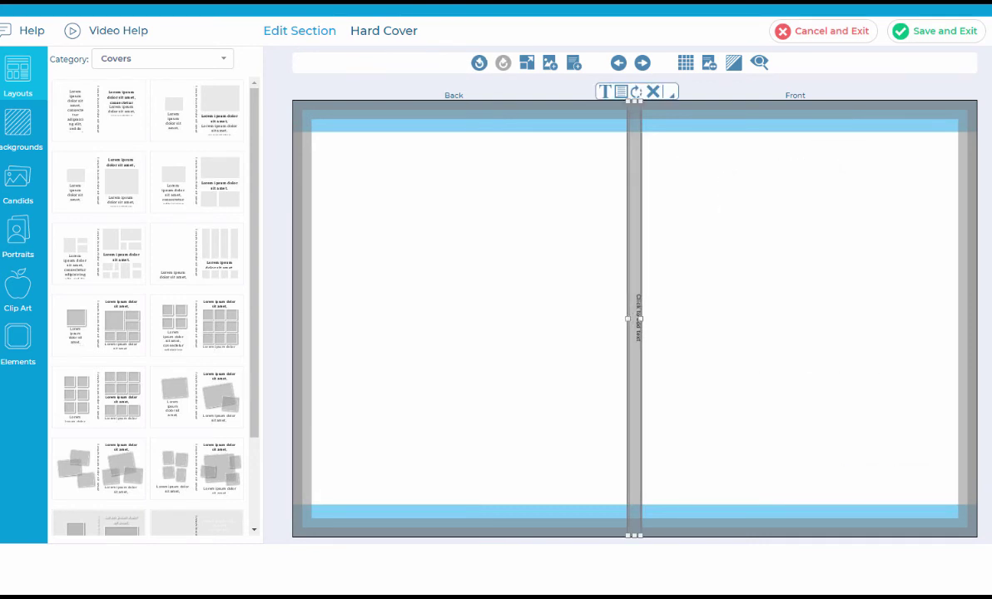
From the Watercolors set of the 2021 Covers backgrounds, apply the "Life in Color" version to the cover, and replace it with the plain one.
click(16, 129)
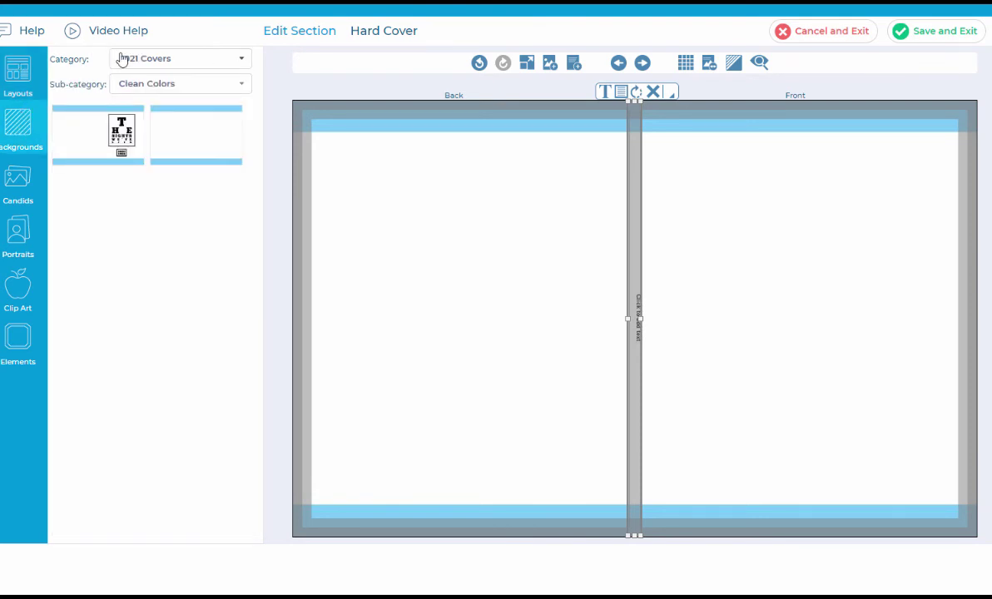
click(221, 90)
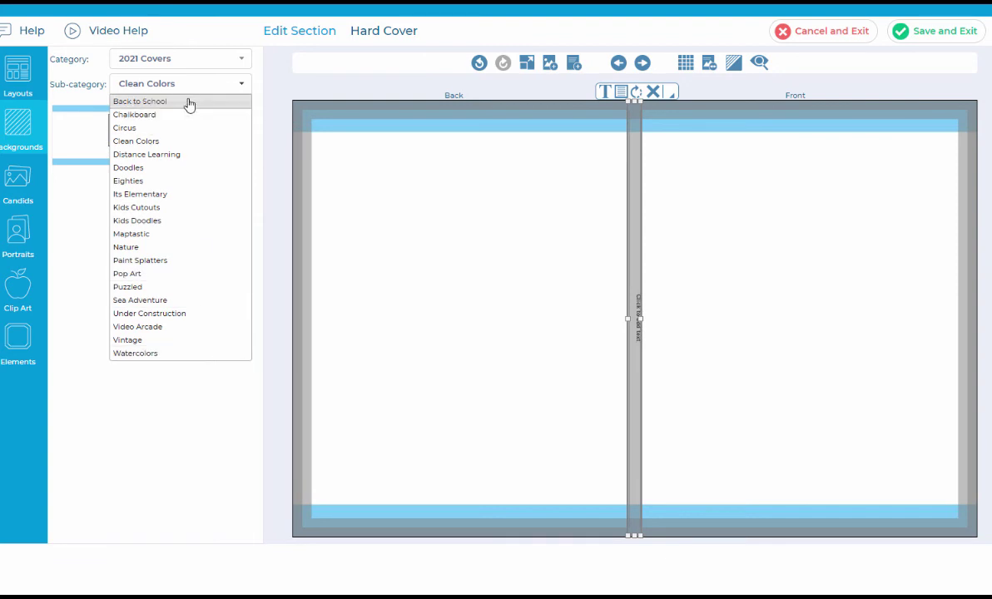
click(206, 61)
click(207, 61)
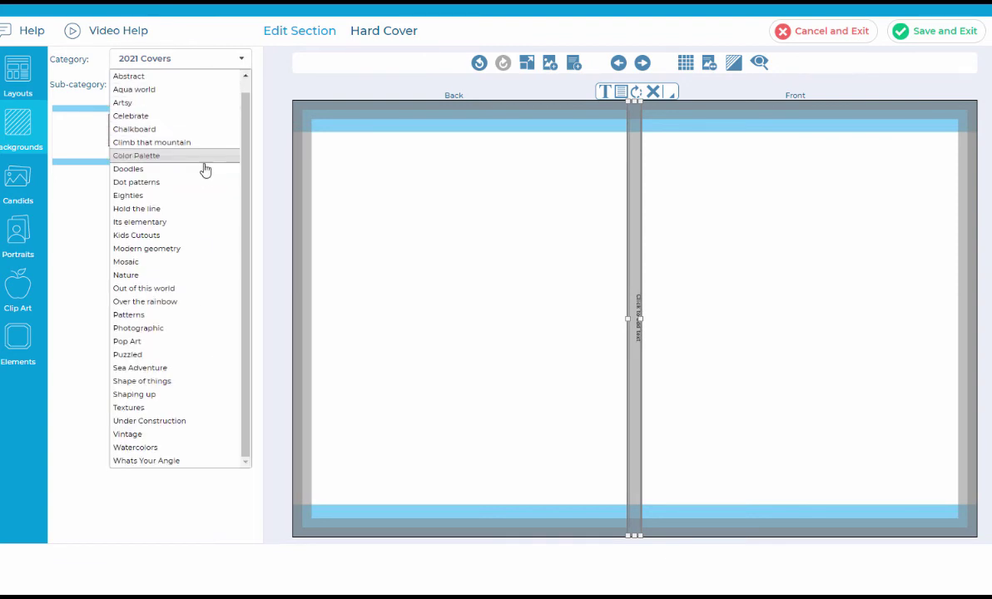
click(240, 31)
click(221, 89)
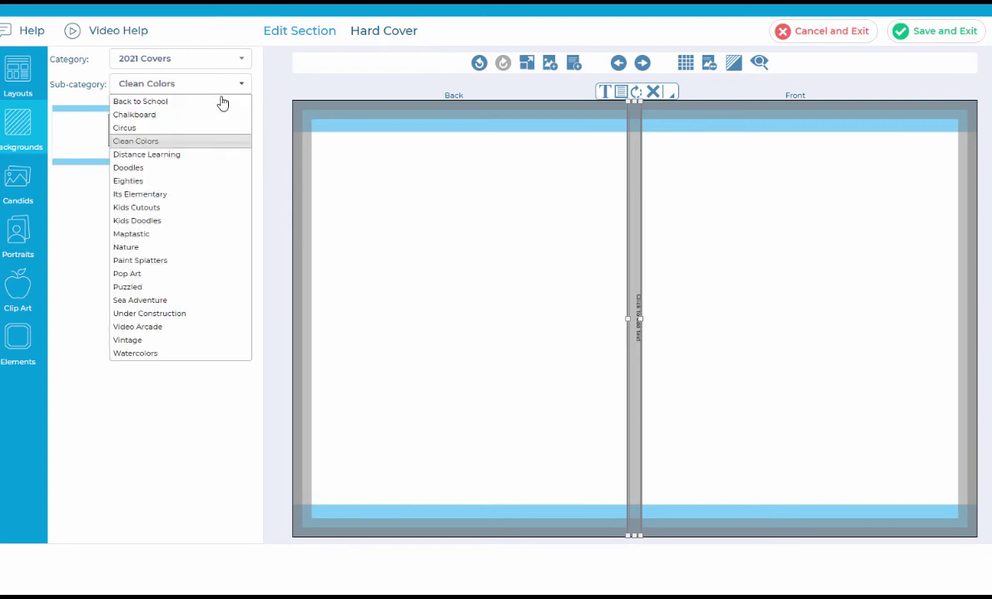
click(193, 354)
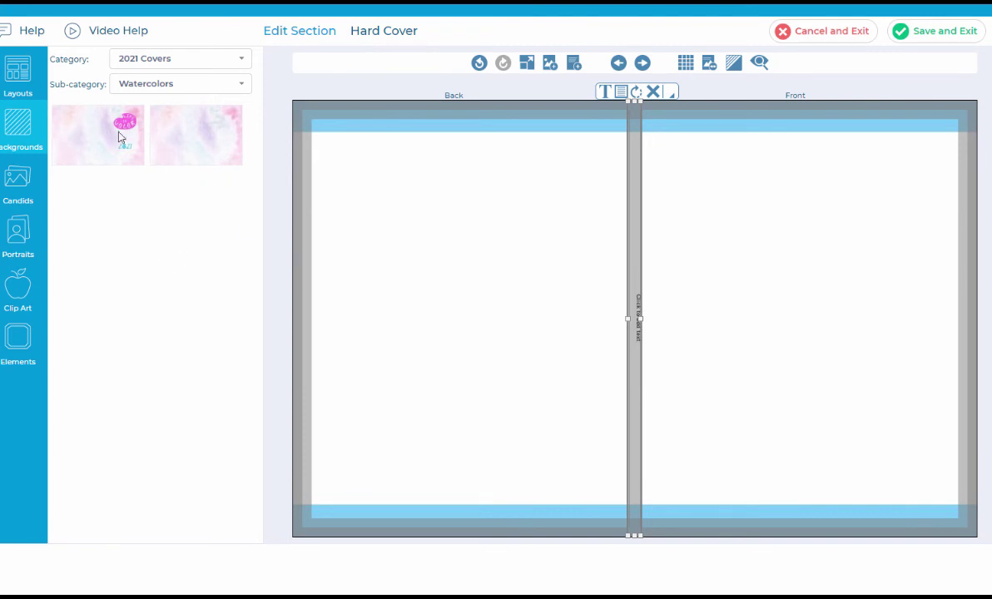
drag(119, 135, 508, 283)
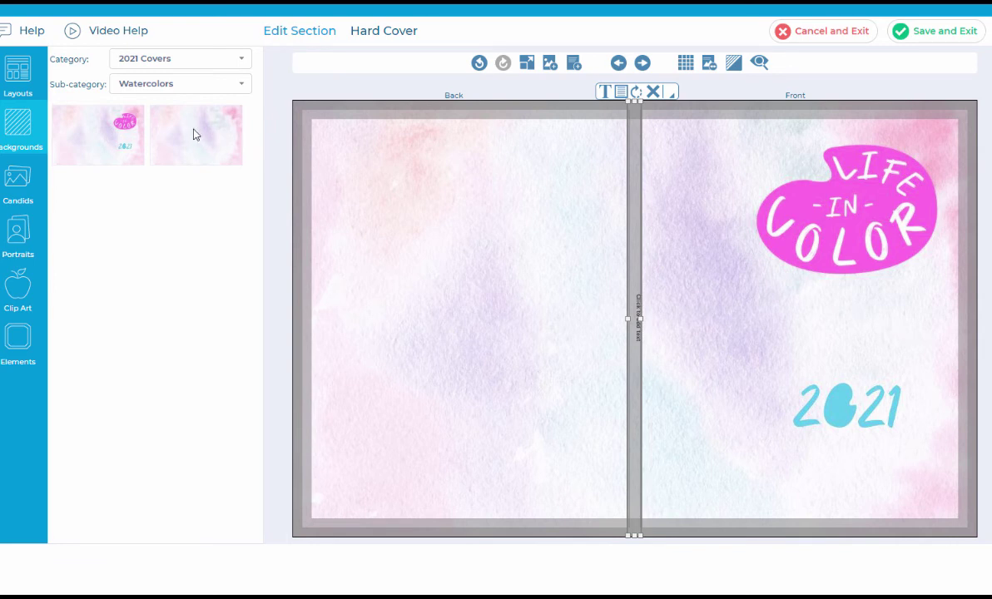
drag(195, 133, 639, 319)
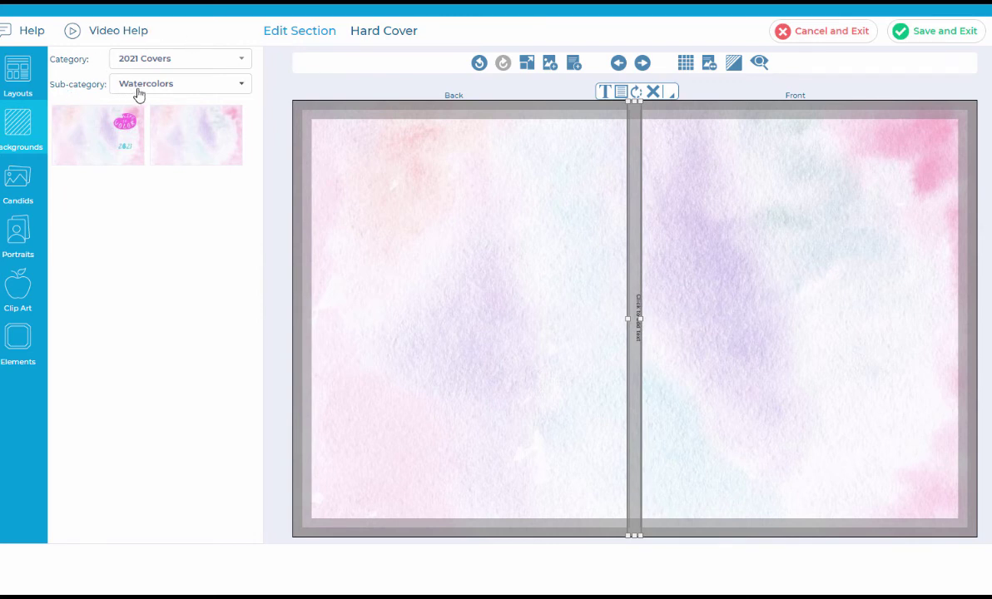
Add the black "Good Vibes Only" element near the top of the front cover and the "Twenty One" element below it from Cover Studio.
click(13, 354)
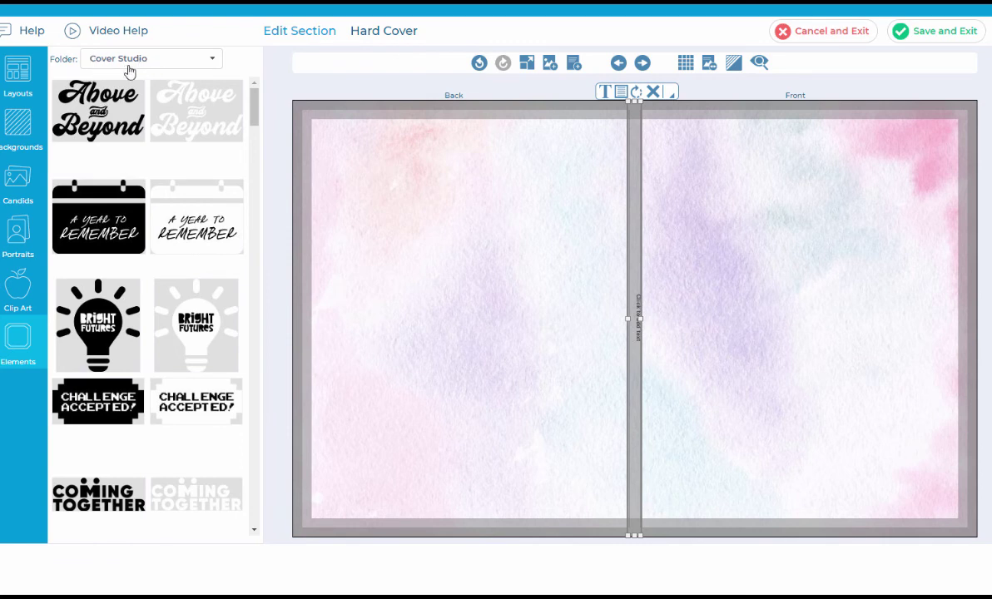
drag(250, 114, 268, 193)
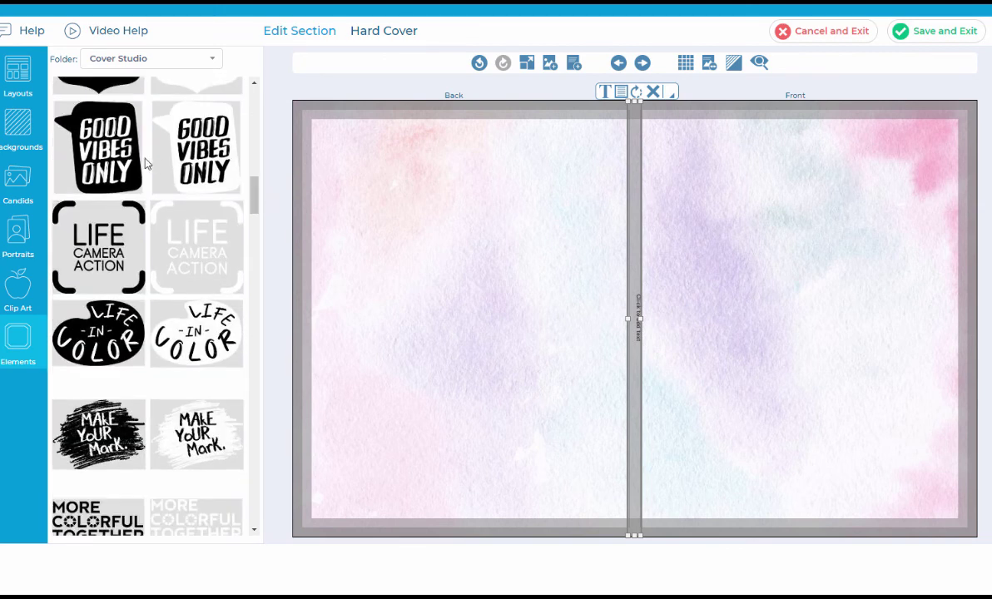
drag(113, 147, 863, 232)
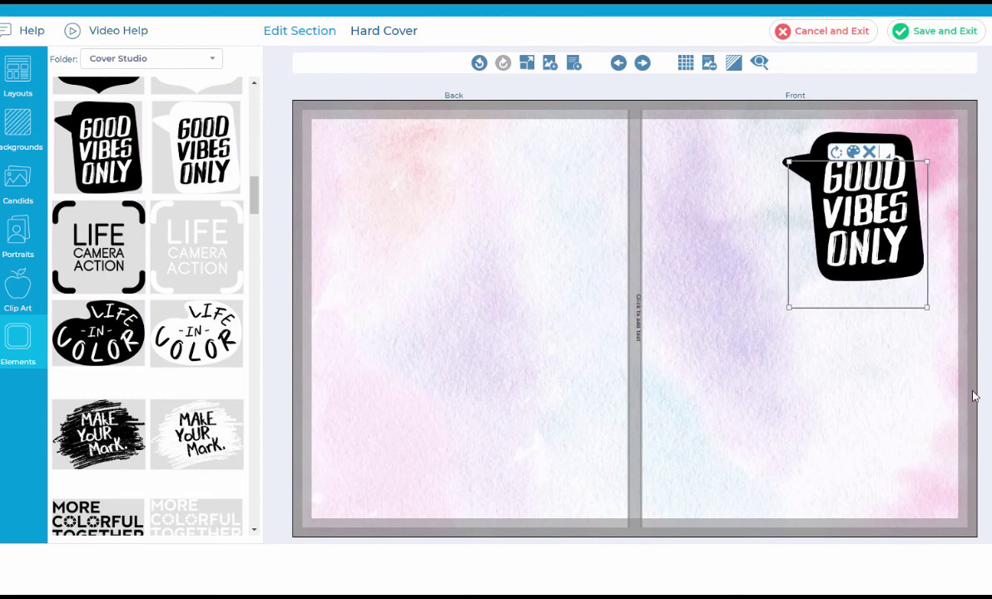
drag(262, 183, 255, 331)
drag(205, 358, 898, 439)
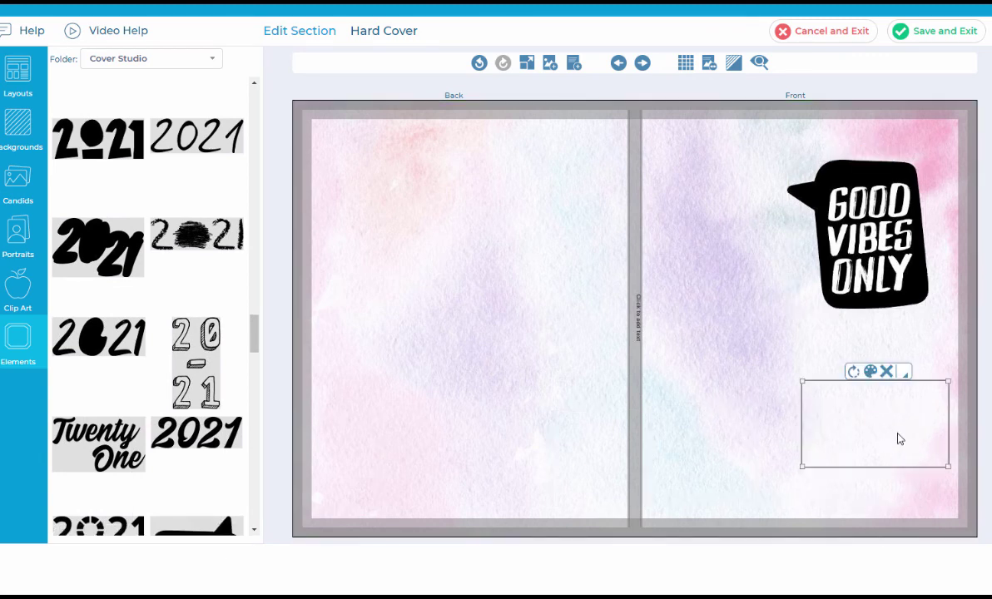
Recolor the "Good Vibes Only" element with the saved navy swatch, #012e71.
click(863, 193)
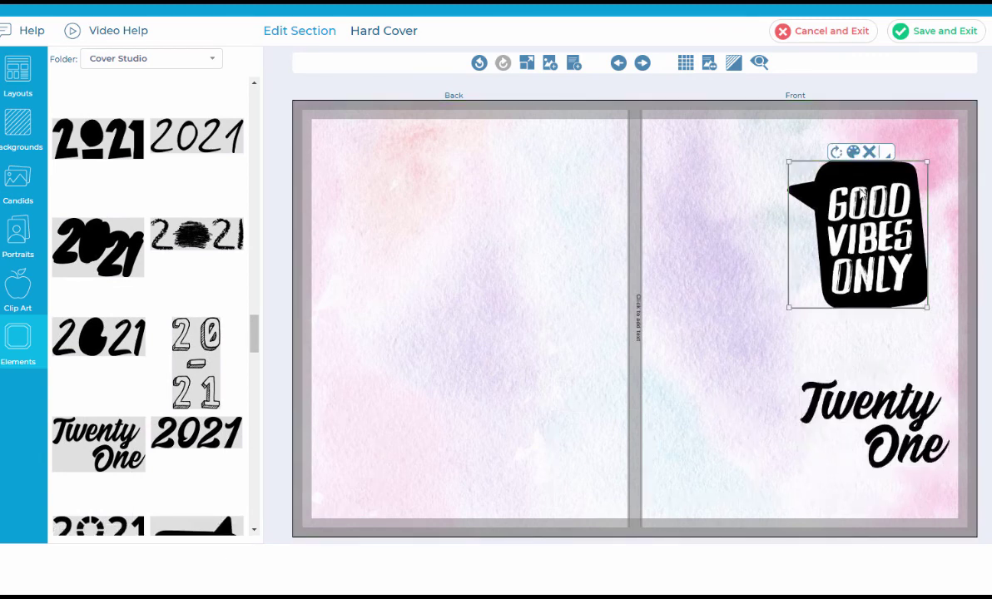
click(853, 151)
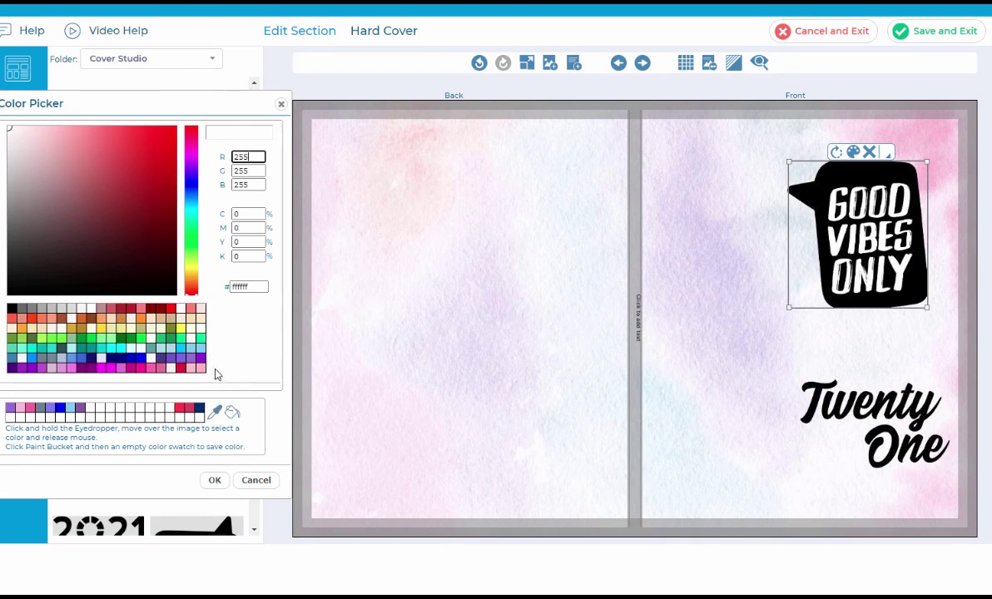
click(199, 408)
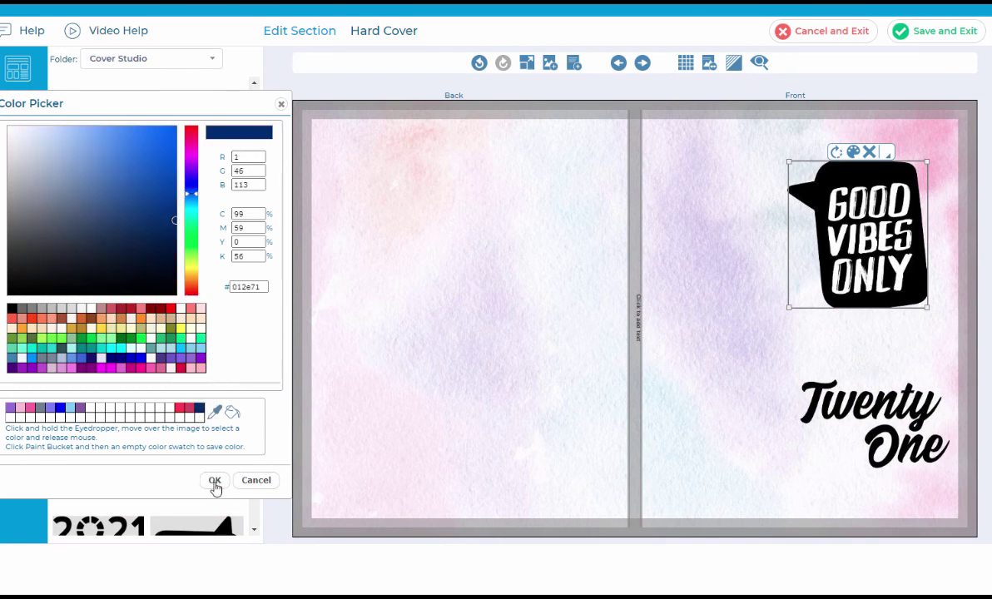
click(215, 481)
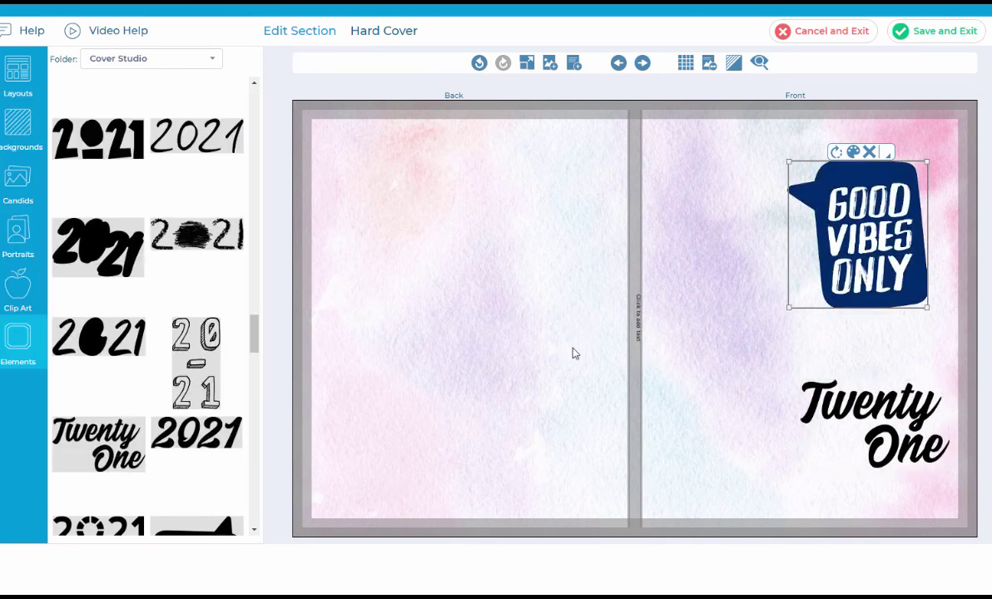
Add a wide, empty text box to the front cover between the "Good Vibes Only" and "Twenty One" elements.
click(573, 67)
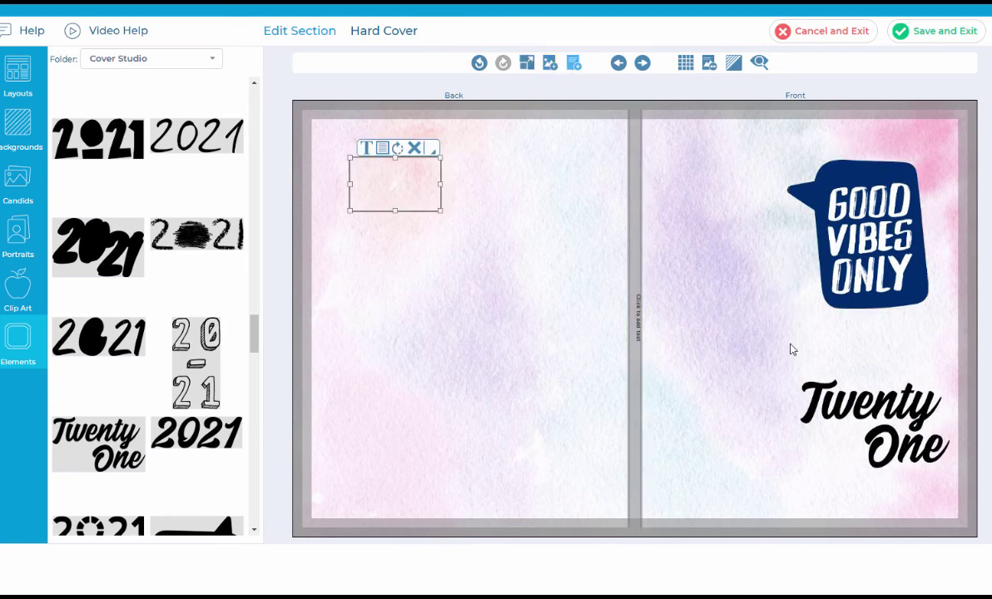
drag(460, 219, 949, 368)
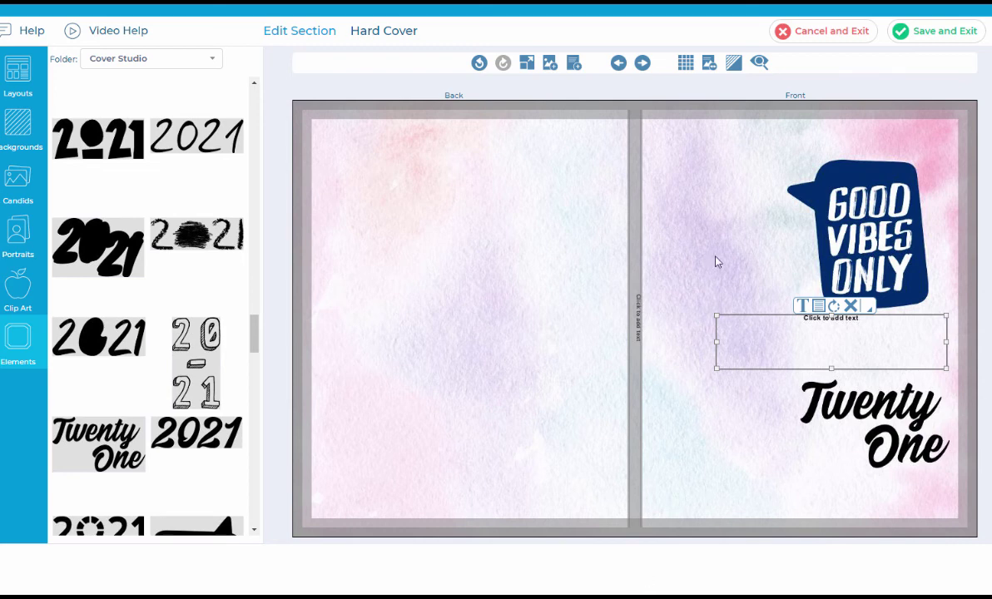
Save and exit the Hard Cover section, and check its proof preview from the Yearbook Ladder.
click(945, 32)
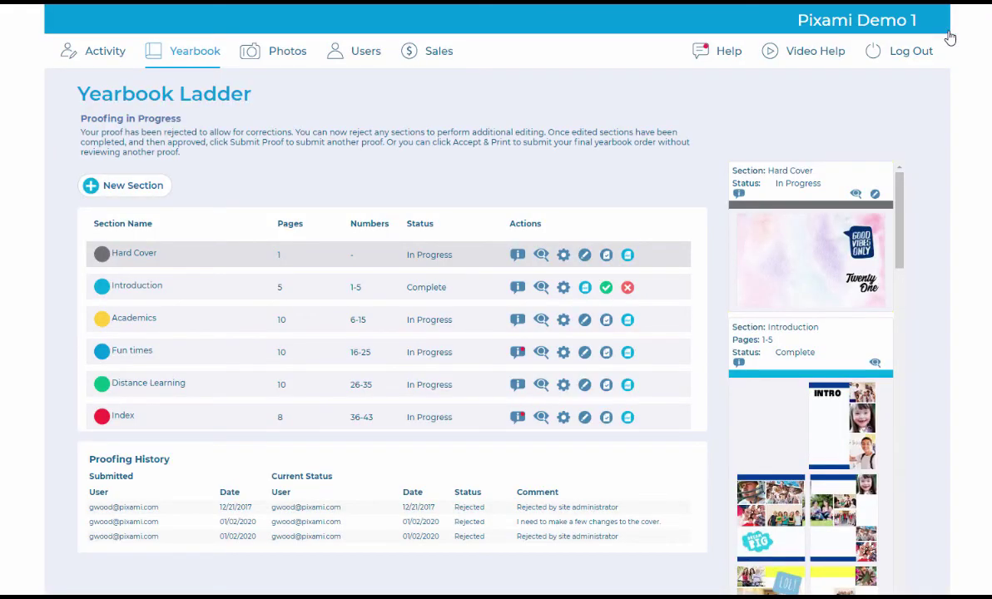
click(540, 258)
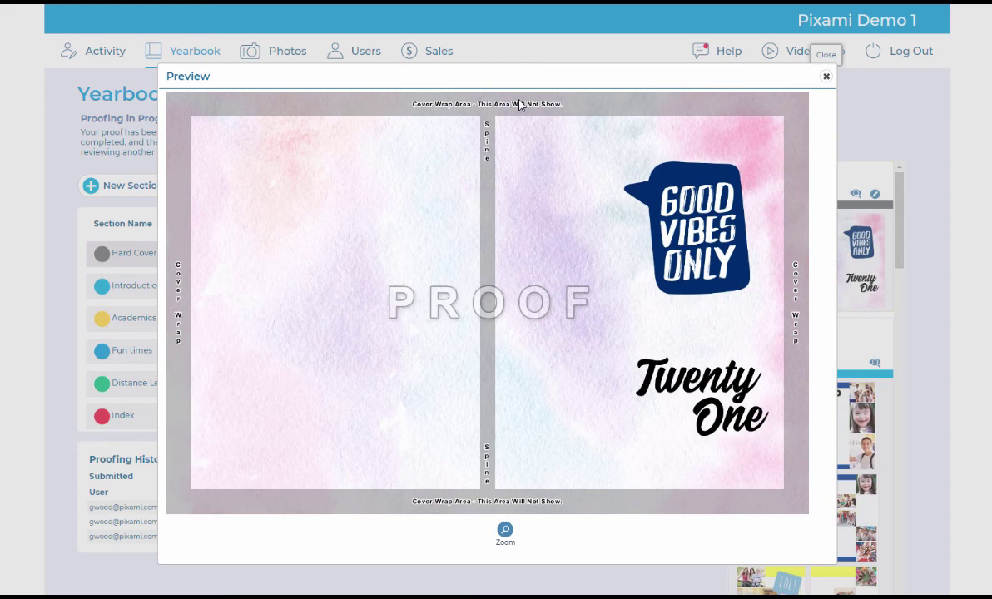
click(826, 77)
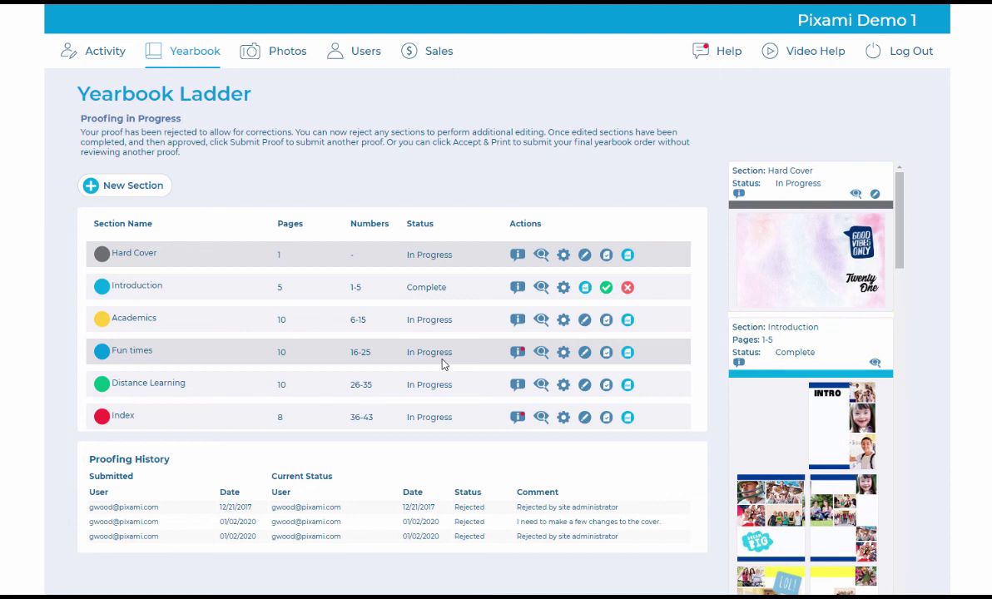
Mark the Fun times section as complete and confirm locking it for adviser review.
click(607, 356)
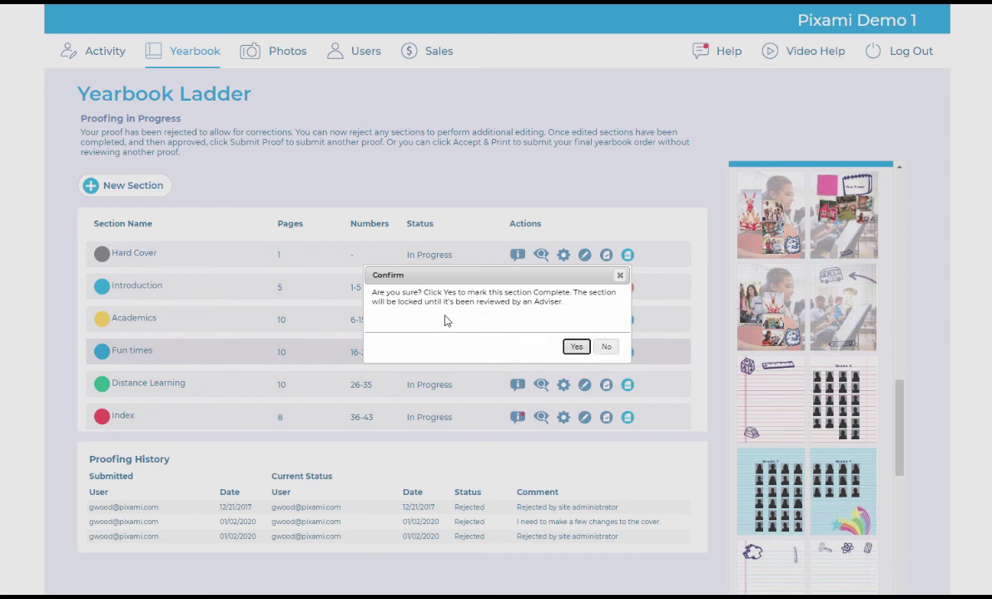
click(576, 348)
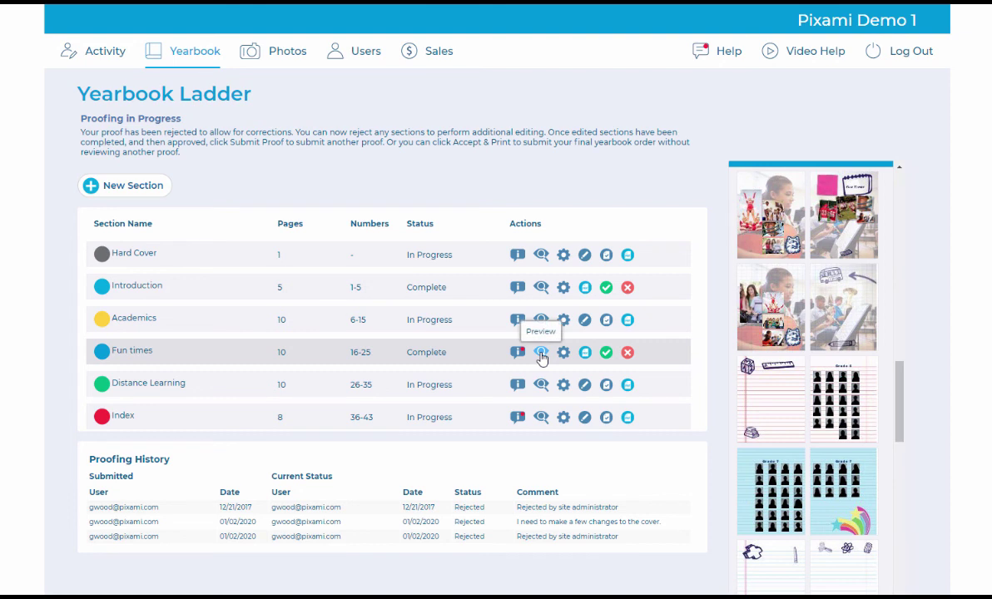
Generate a proof of only the Fun times section and look through the pages of the resulting PDF.
click(585, 354)
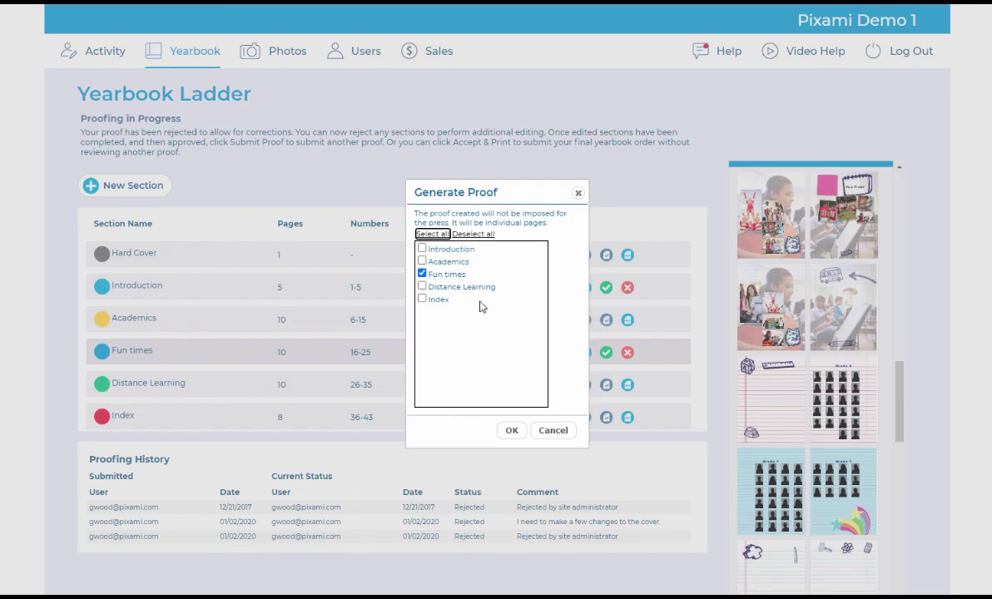
click(519, 433)
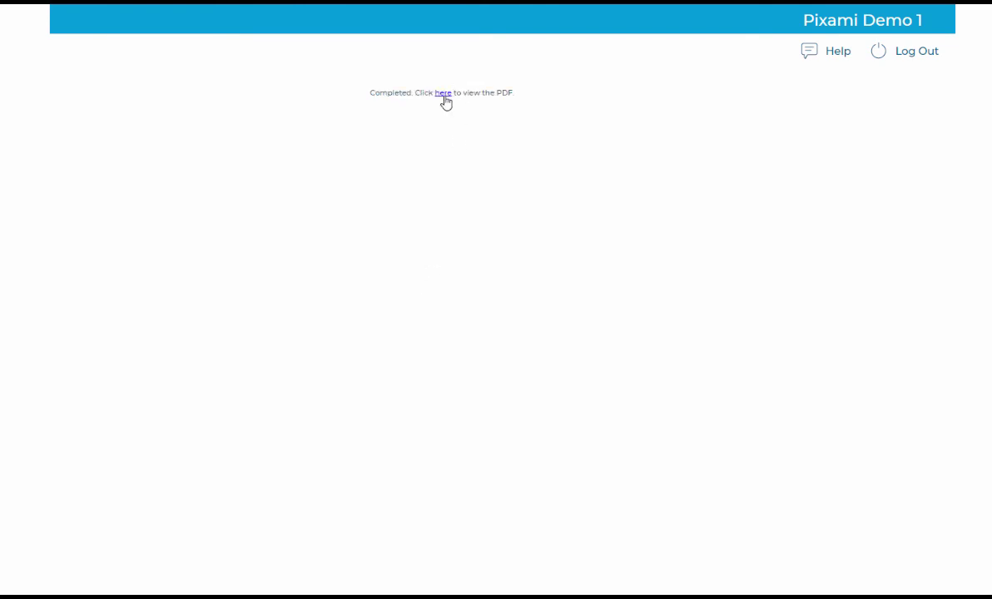
click(445, 94)
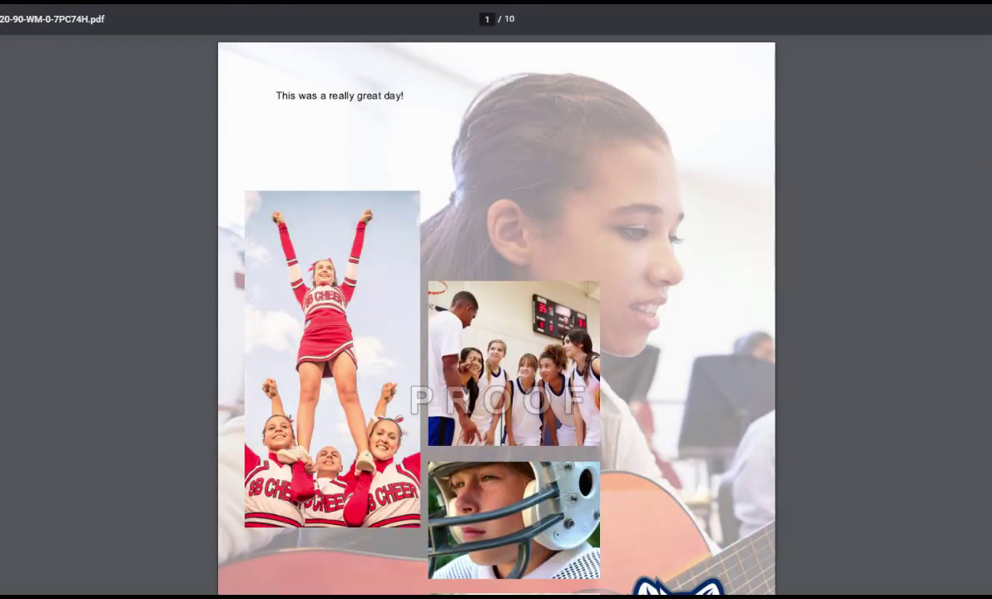
scroll(496, 316, down, 10)
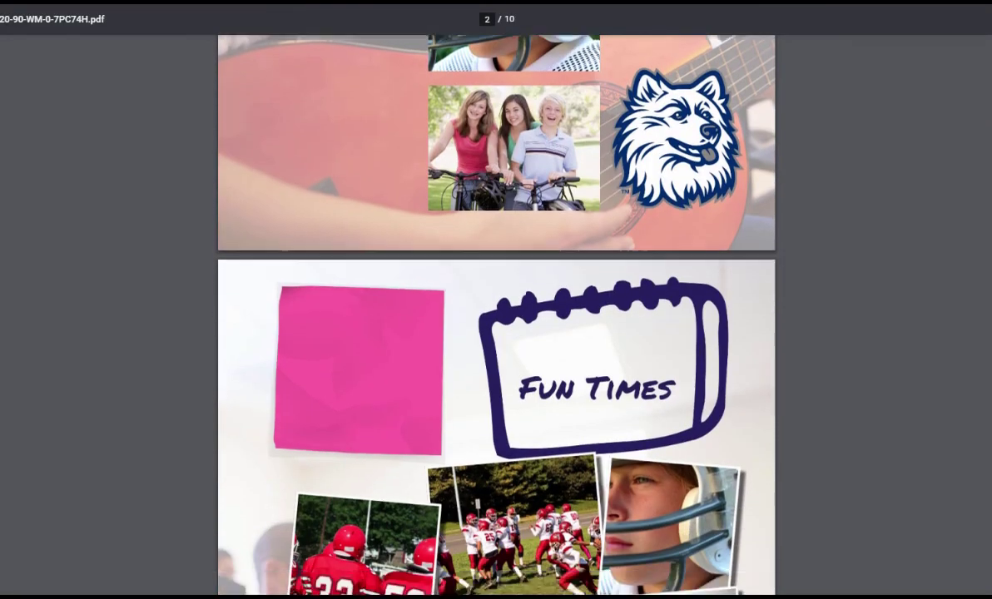
scroll(497, 316, down, 10)
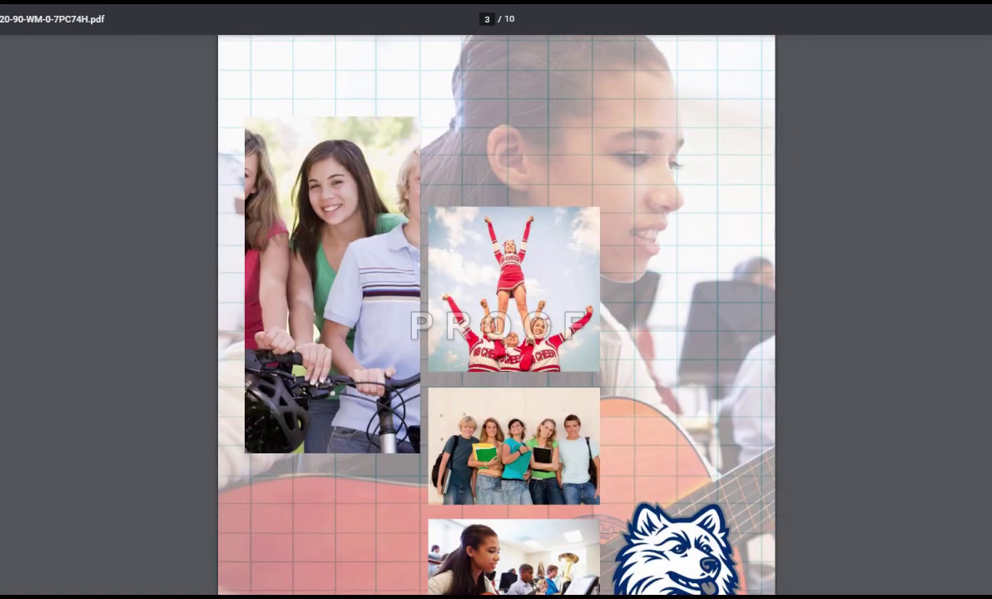
scroll(496, 316, down, 15)
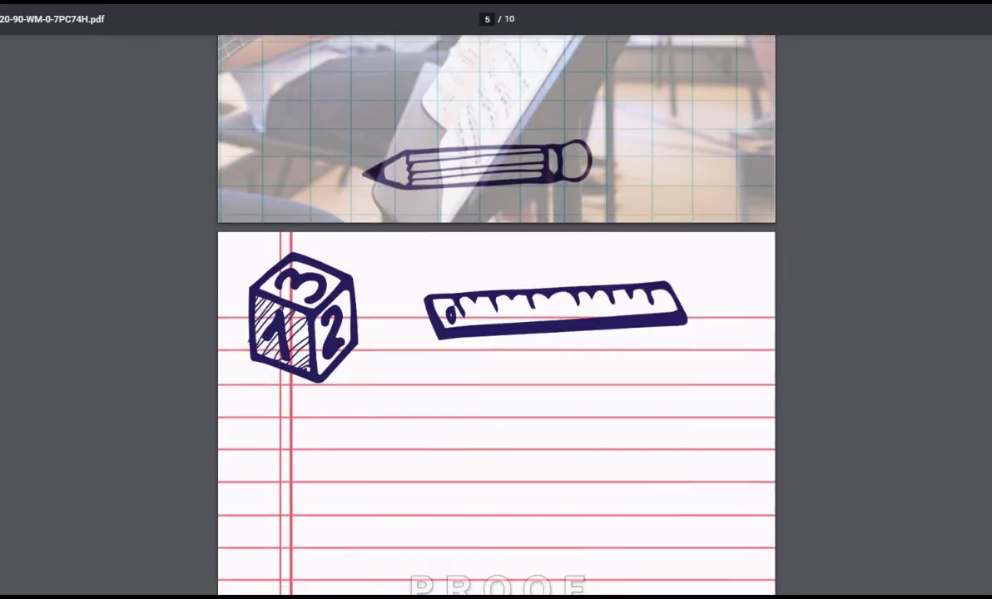
scroll(496, 316, down, 15)
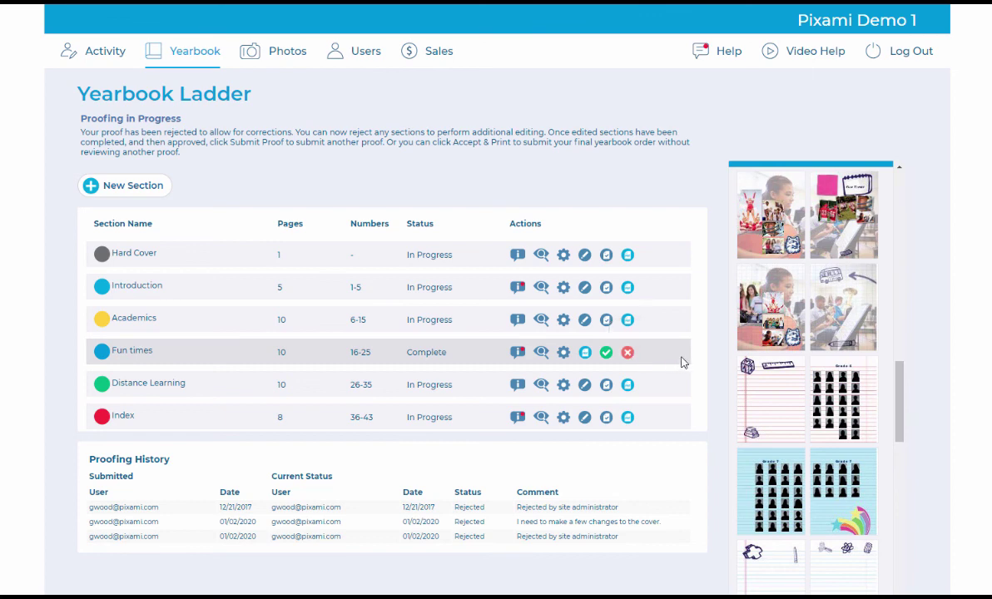
Reject the Fun times section with the reason "Looks great but please increase the transparency of the large photo on page 17. Thanks!".
click(629, 355)
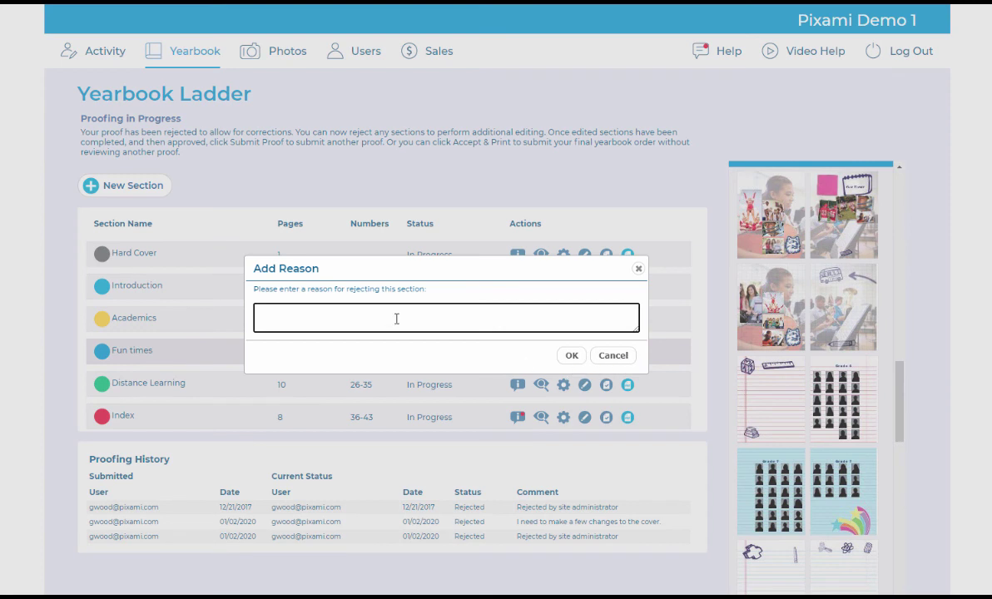
text(Looks great but please increase the transparency of the large photo on page 17. Thanks!)
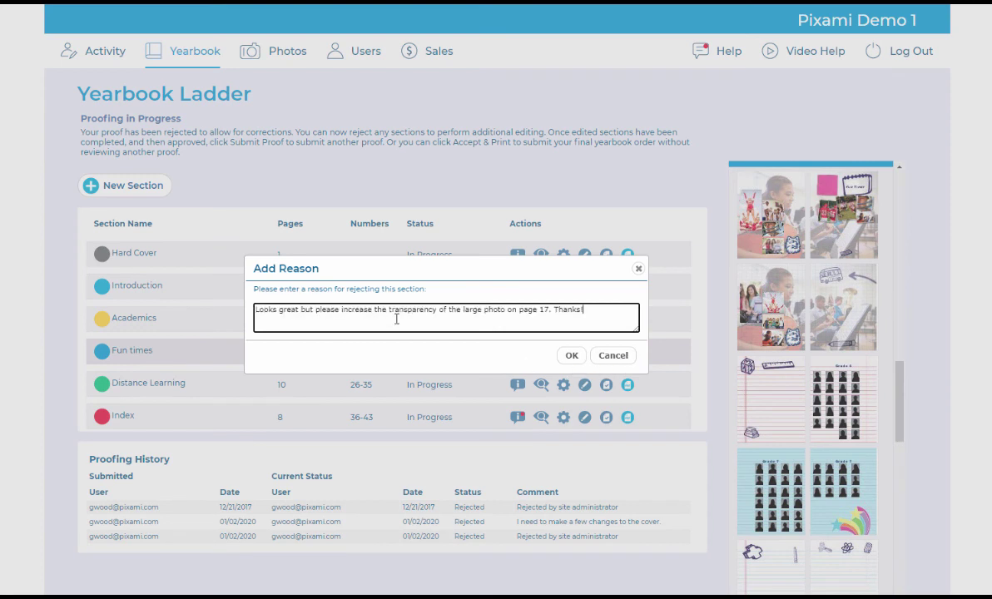
click(575, 357)
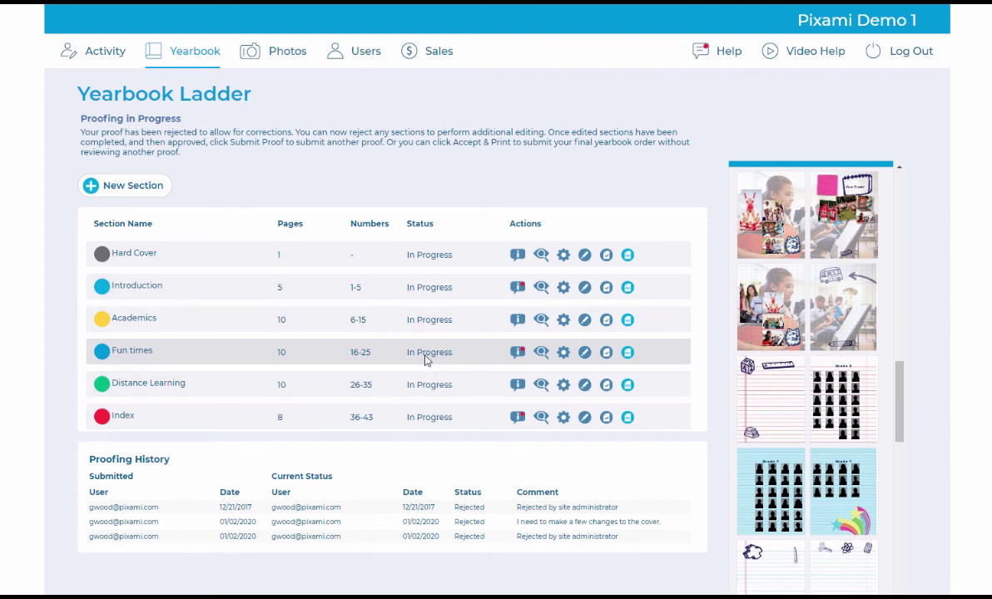
Review the Fun times section's event history and submit the comment "Got it thanks!".
click(517, 354)
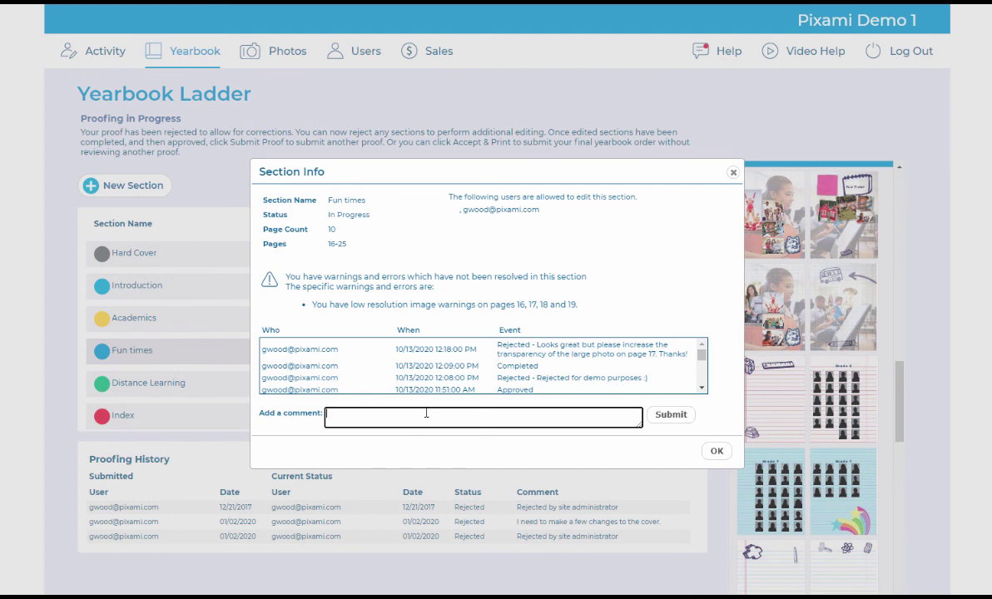
text(Got it thanks!)
mouse_move(700, 350)
mouse_down()
mouse_move(703, 376)
mouse_move(701, 346)
mouse_up()
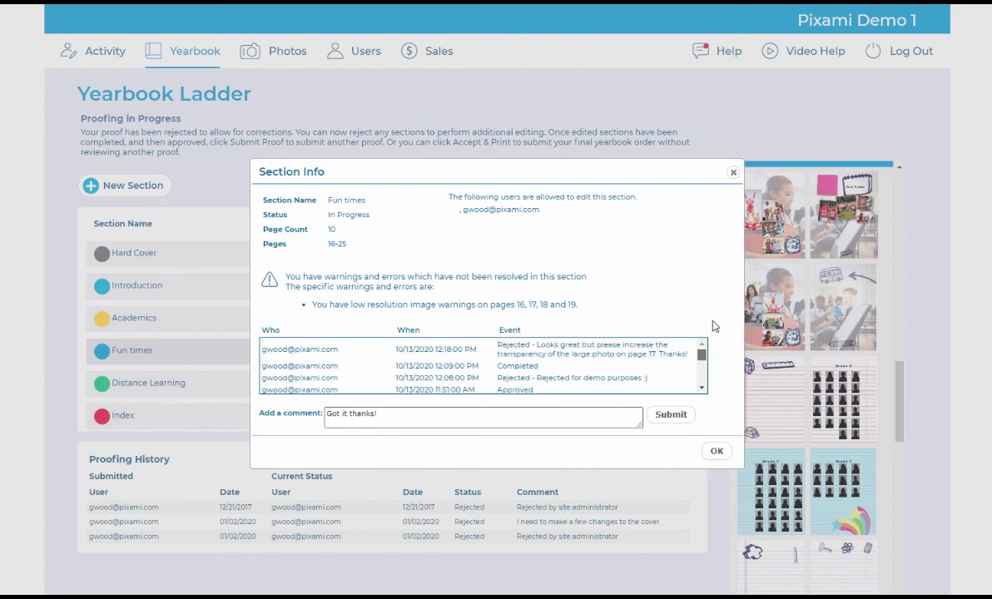
click(670, 414)
click(715, 452)
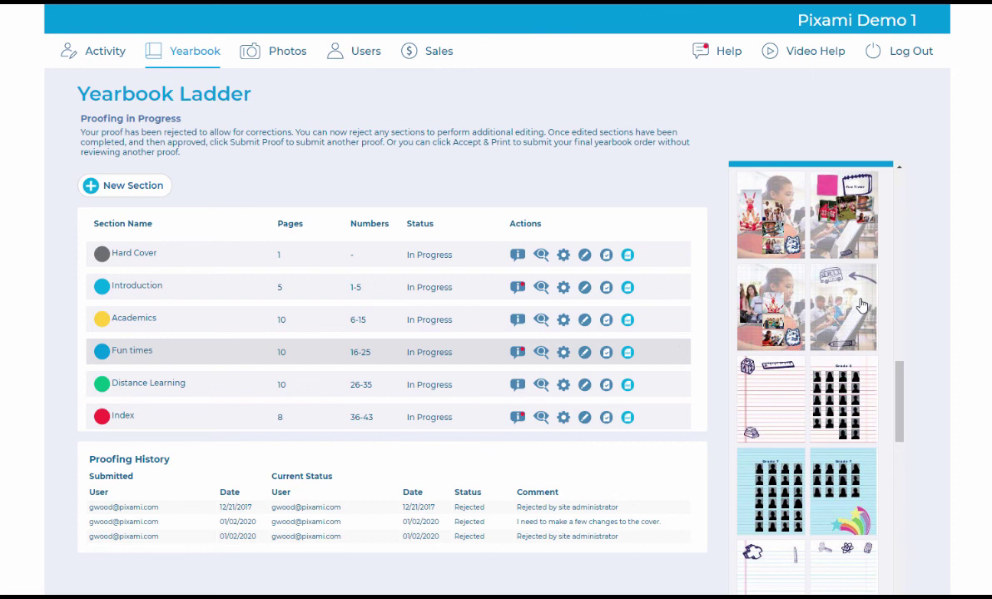
Mark the Fun times section as complete again and approve it as the adviser.
click(606, 352)
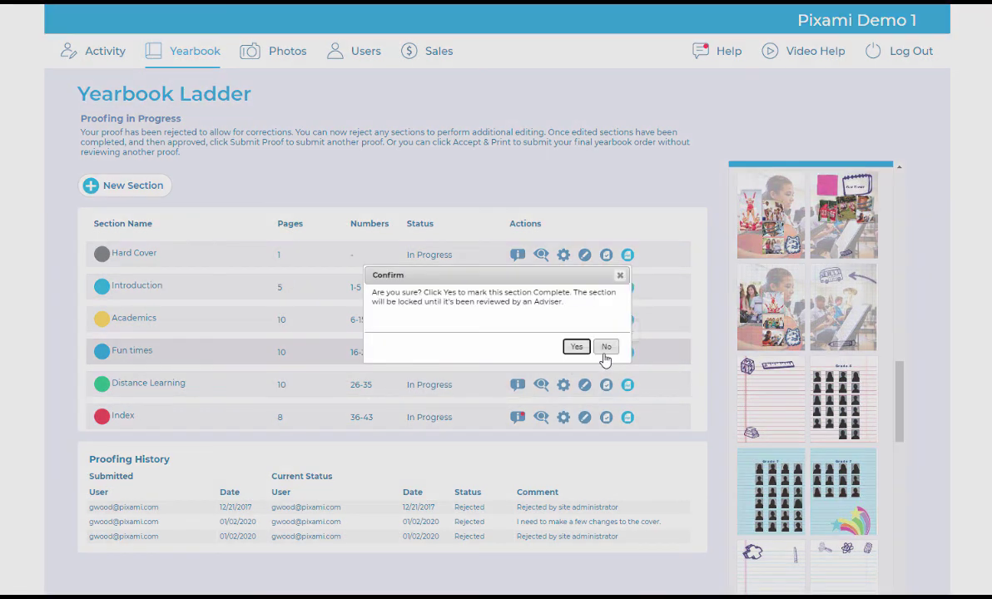
click(572, 347)
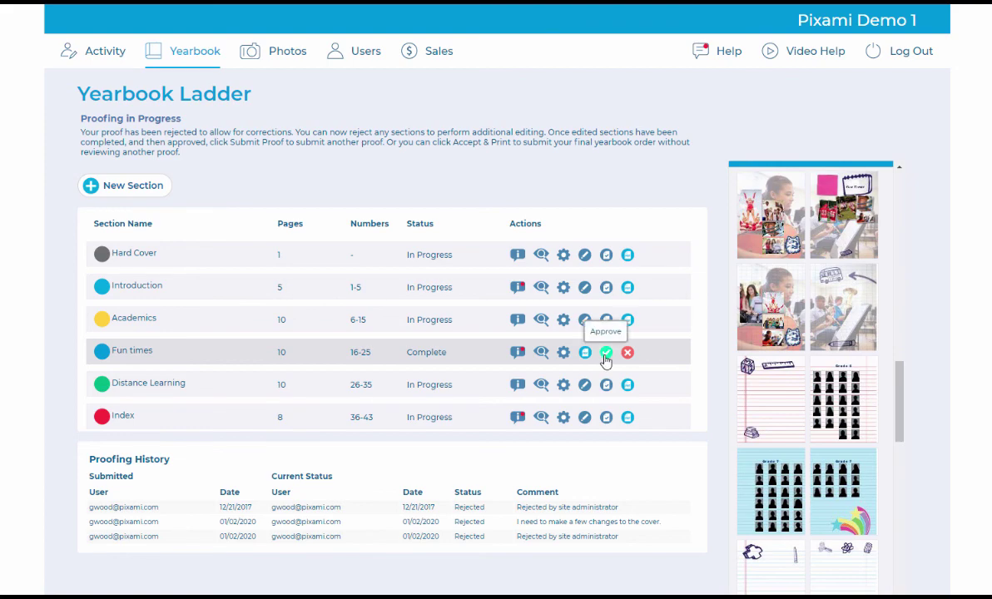
click(606, 354)
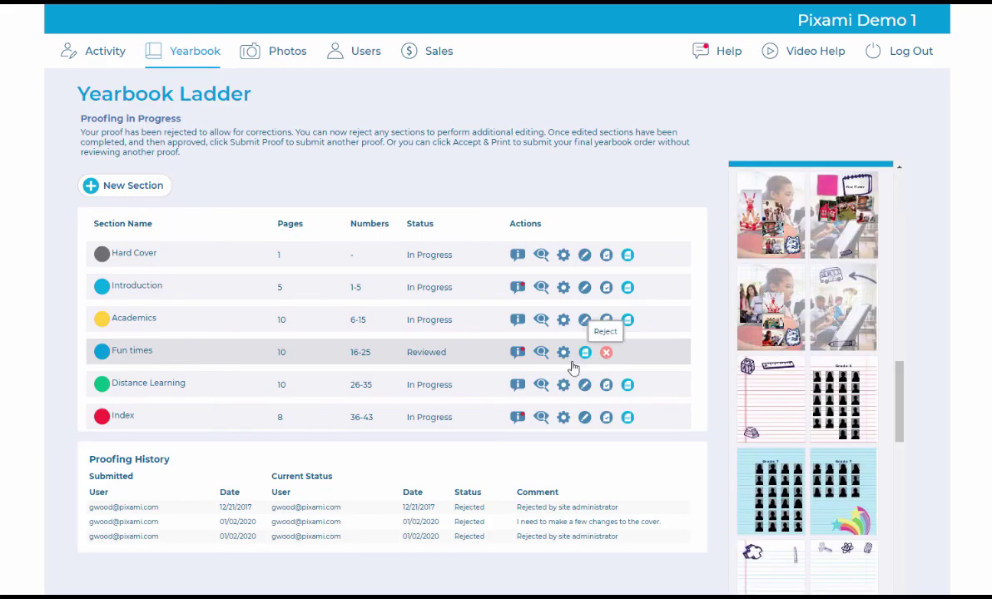